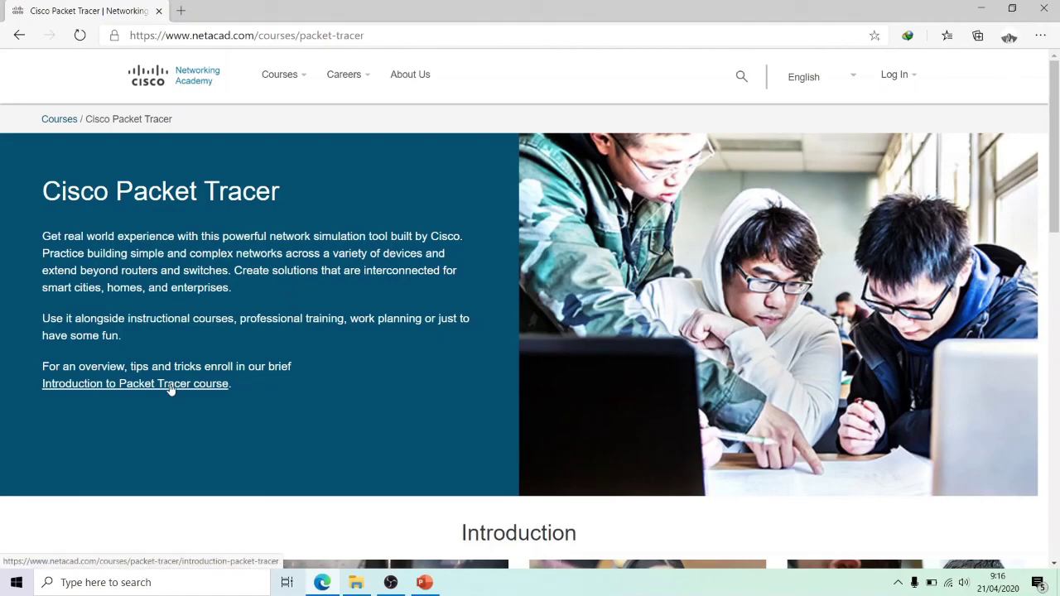
Scroll to the Introduction to Packet Tracer course details: 10 hours, free, beginner level
scroll(530, 356, "down", 3)
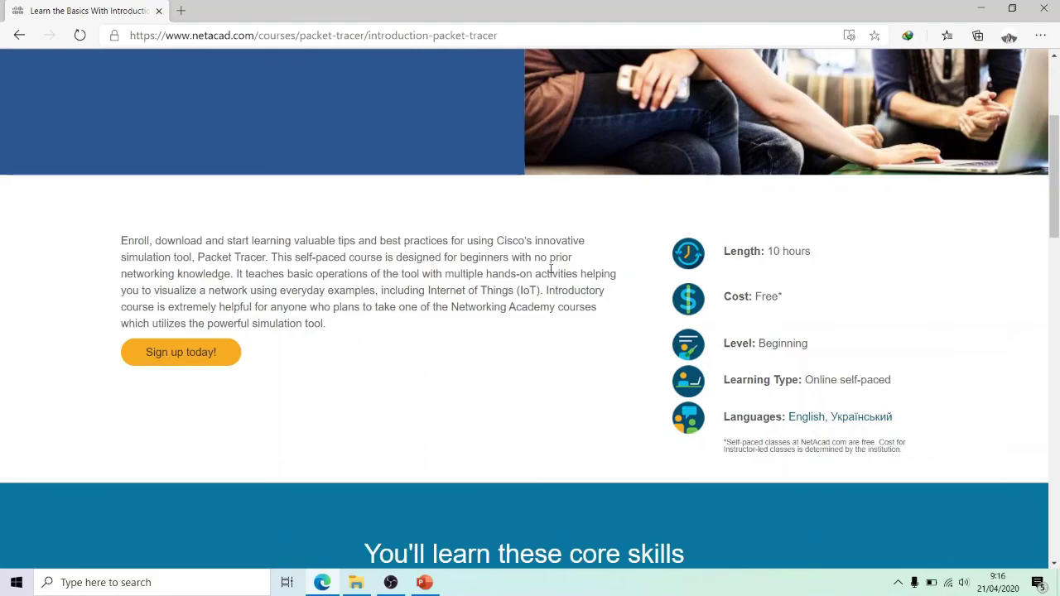
Minimize Edge and launch Cisco Packet Tracer by searching 'cisco' in Windows search
left_click(981, 8)
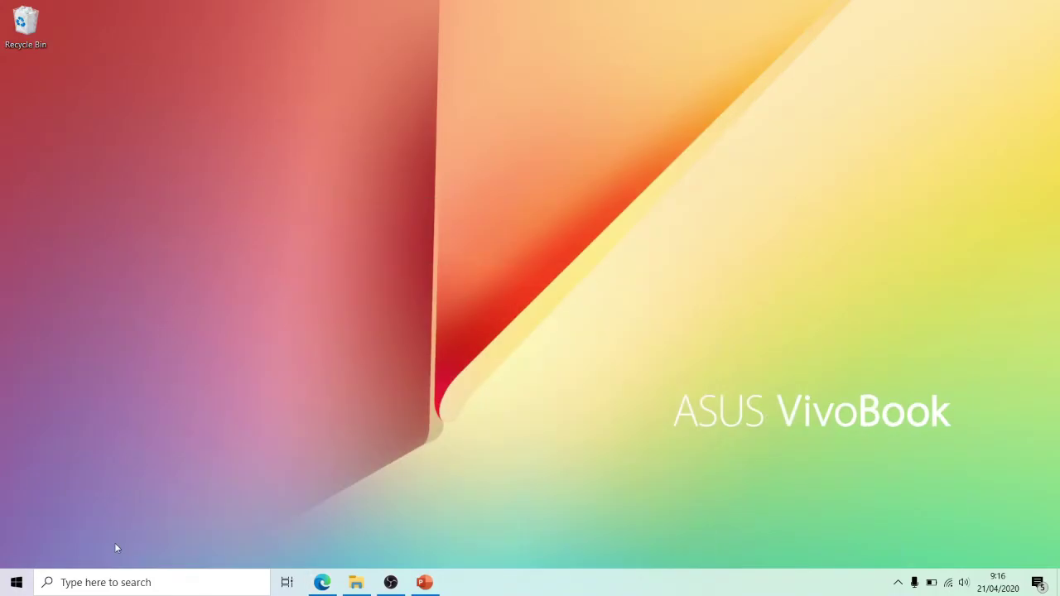
left_click(116, 582)
type("cisco")
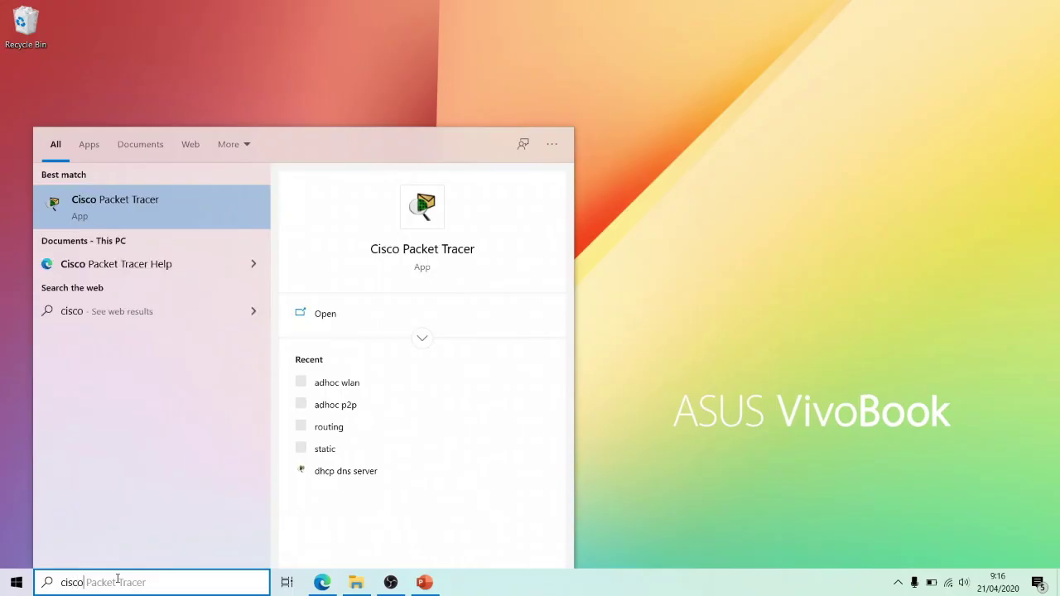
key("Return")
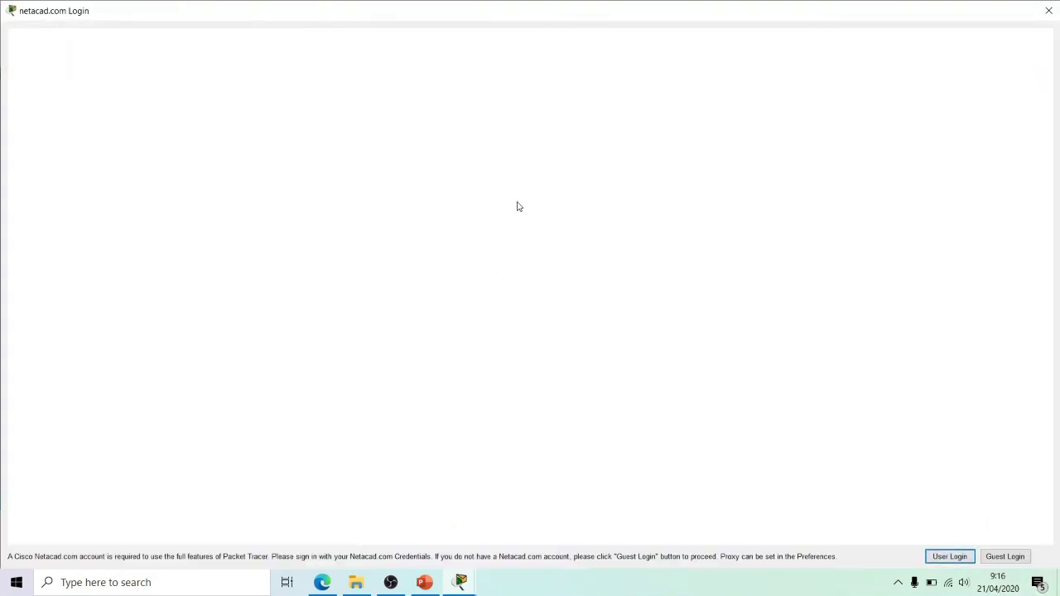
Sign in to Packet Tracer with the Netacad account username and password
left_click(484, 311)
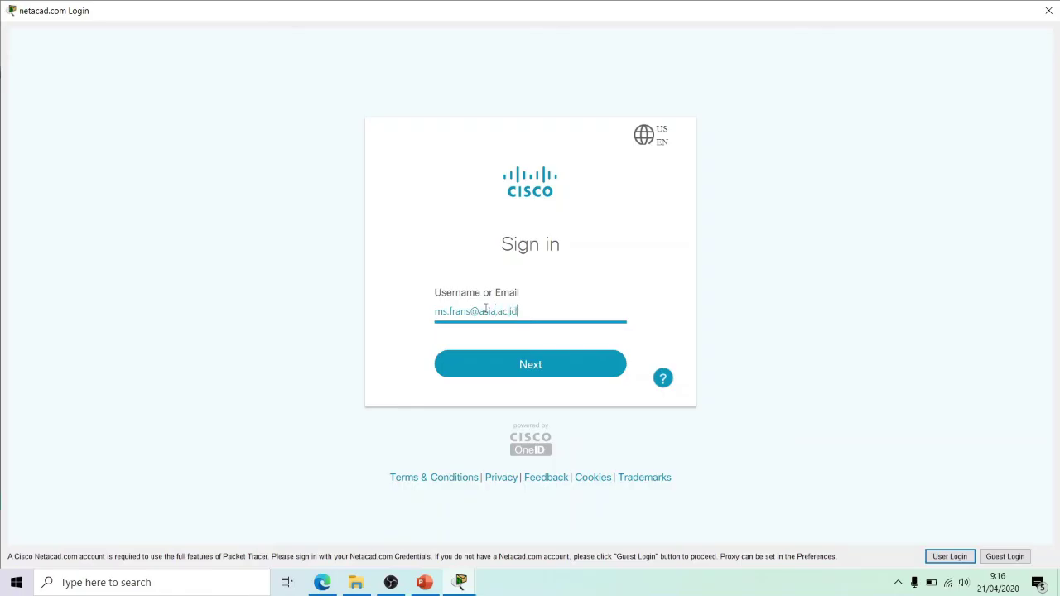
key("Return")
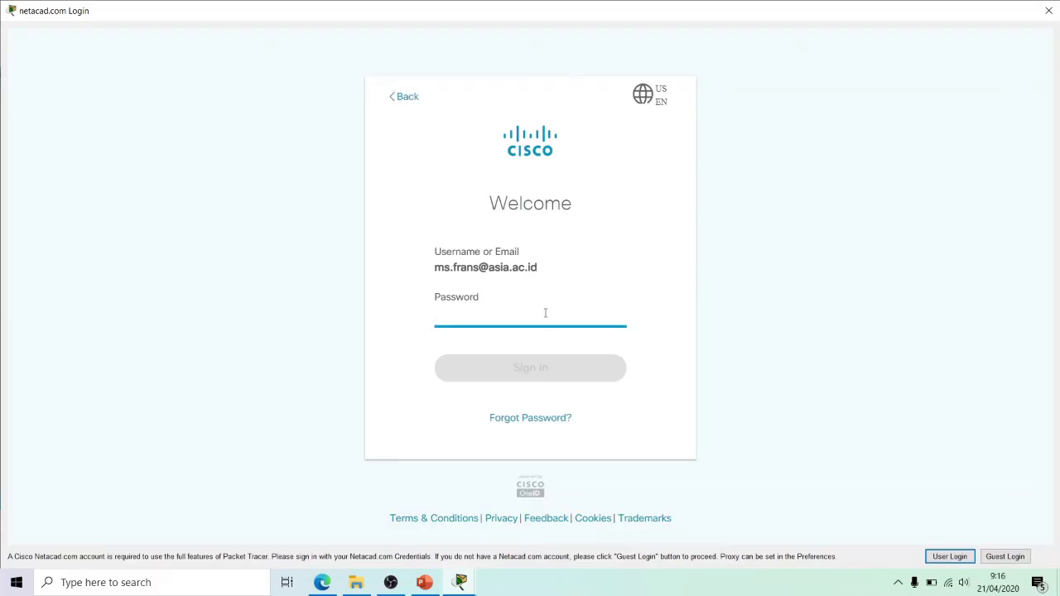
type("•••")
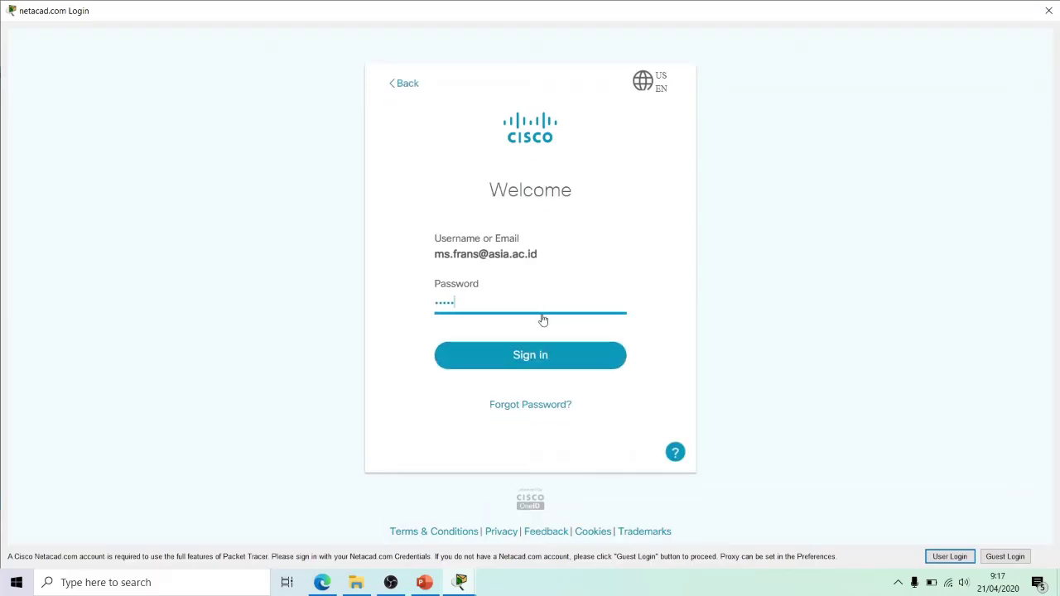
type("•••••••••")
key("Return")
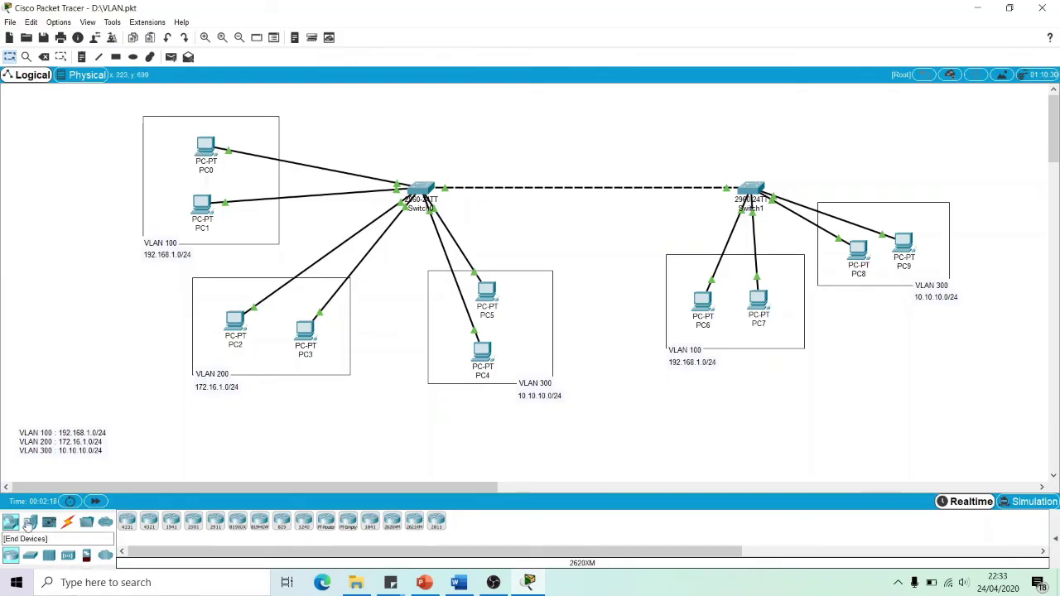
Add a PC-PT (PC10) to the canvas, inspect its window, then delete it
left_click(29, 522)
left_click_drag(127, 520, 112, 314)
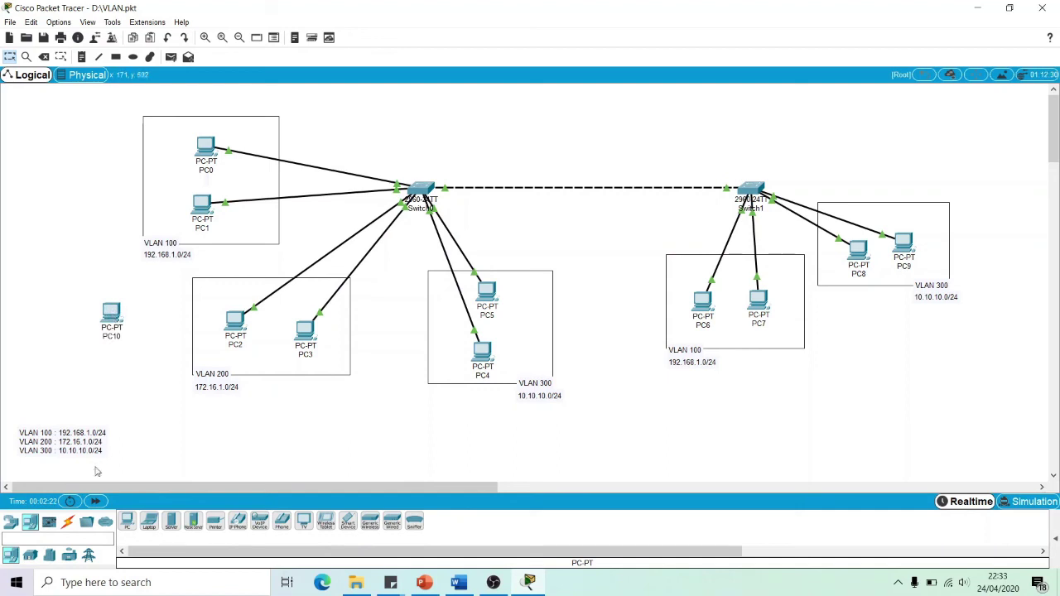
left_click(111, 317)
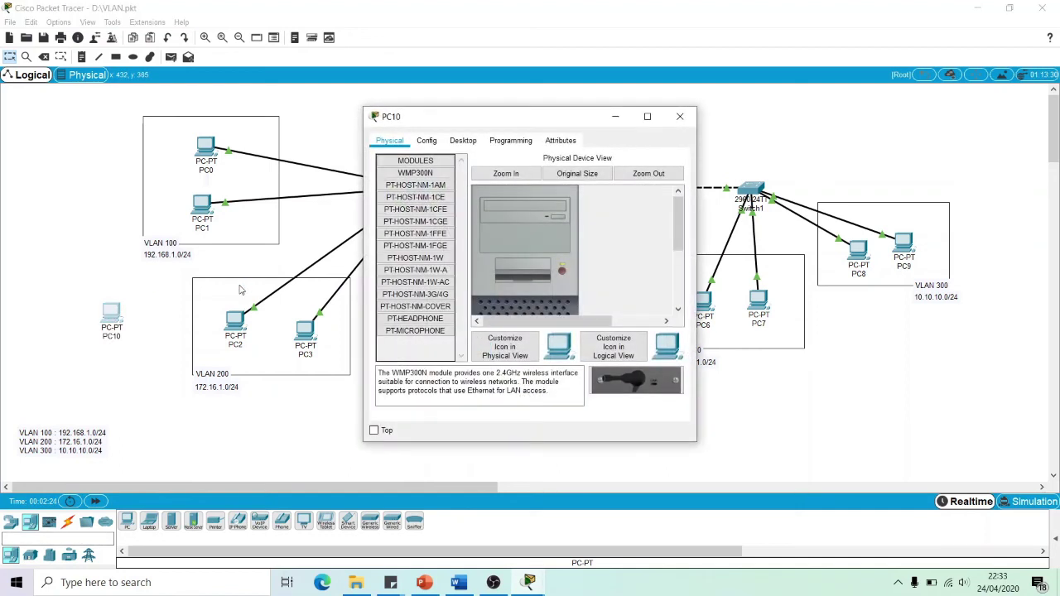
left_click(681, 117)
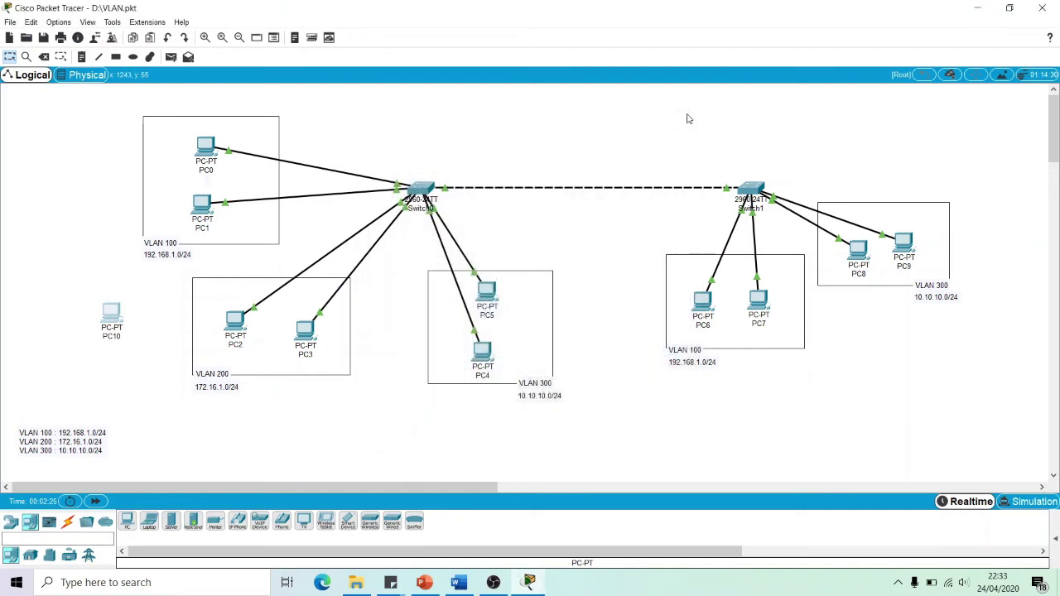
key("Delete")
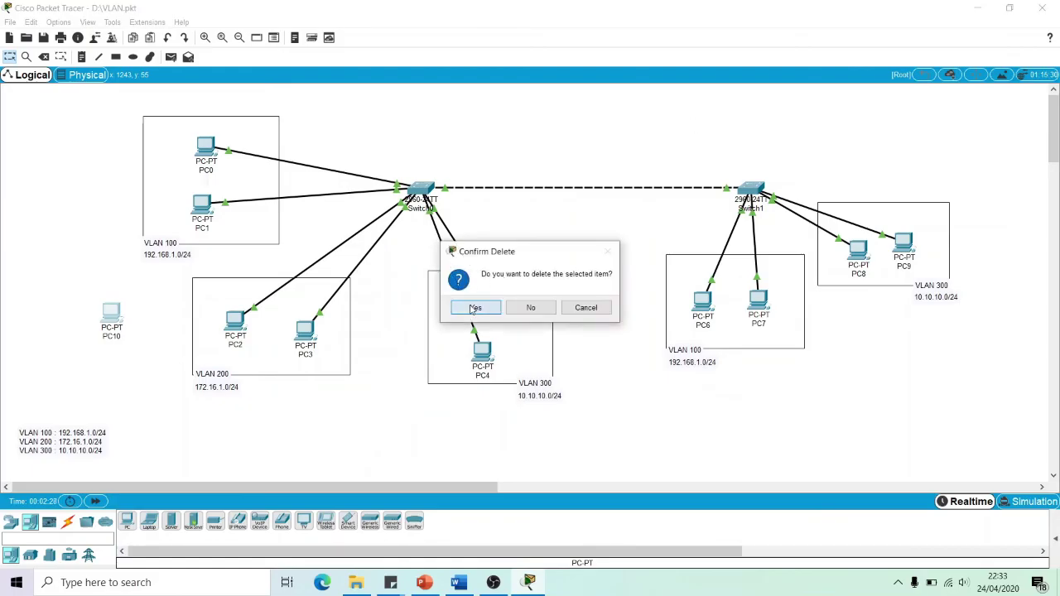
left_click(473, 307)
List the available switch models under Network Devices > Switches
key("Escape")
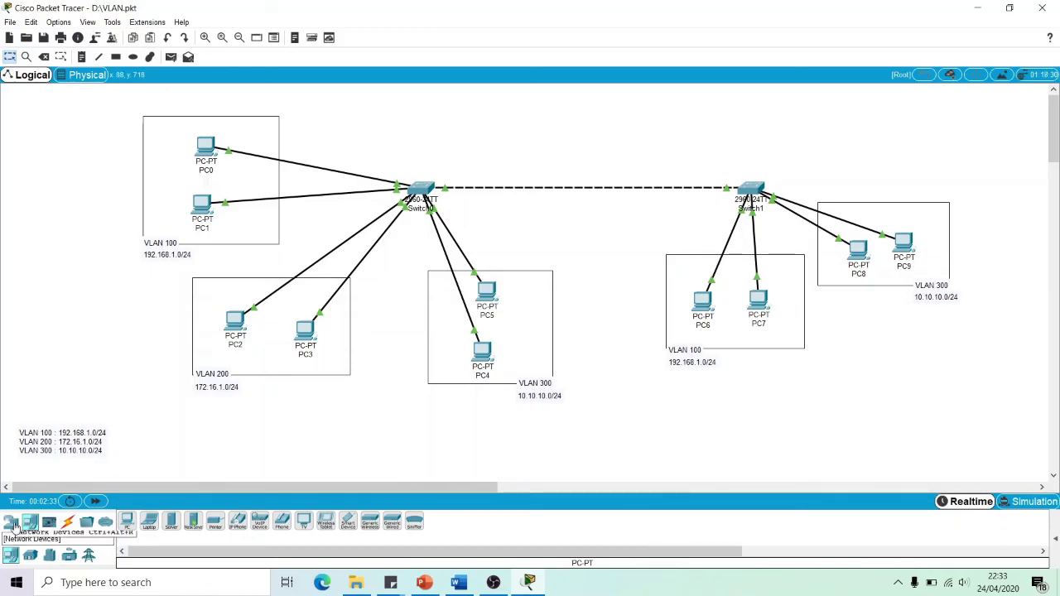
left_click(10, 521)
left_click(32, 556)
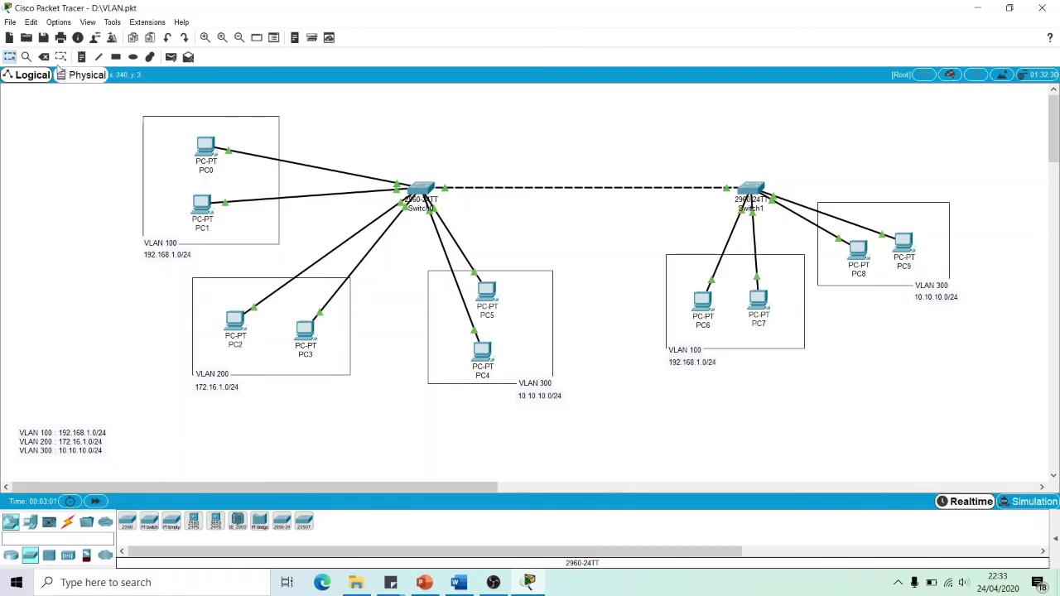
Enable 'Always Show Port Labels in Logical Workspace' in Options > Preferences
left_click(55, 25)
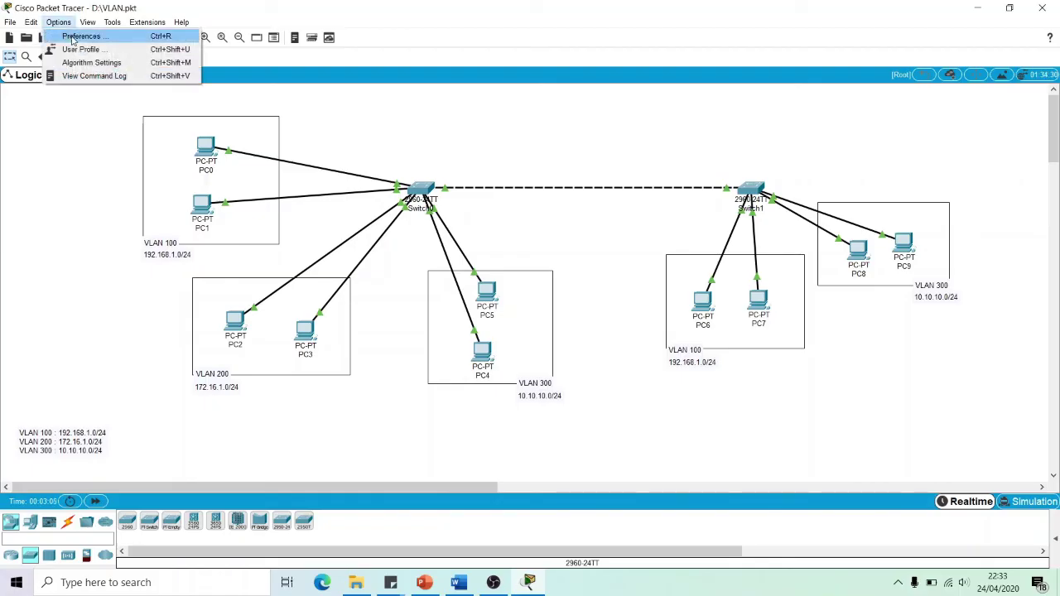
left_click(74, 38)
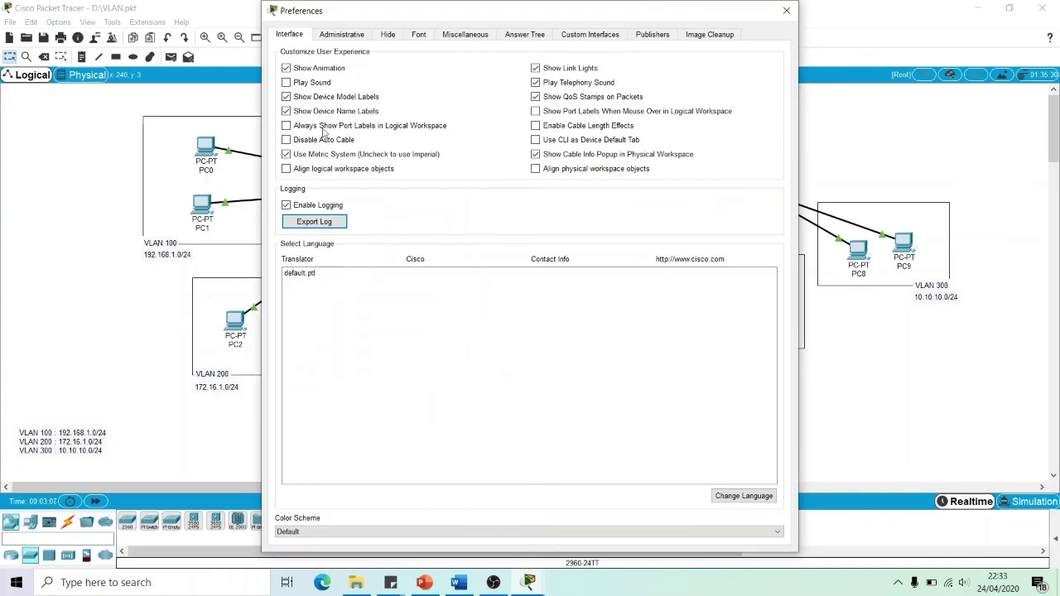
left_click(322, 129)
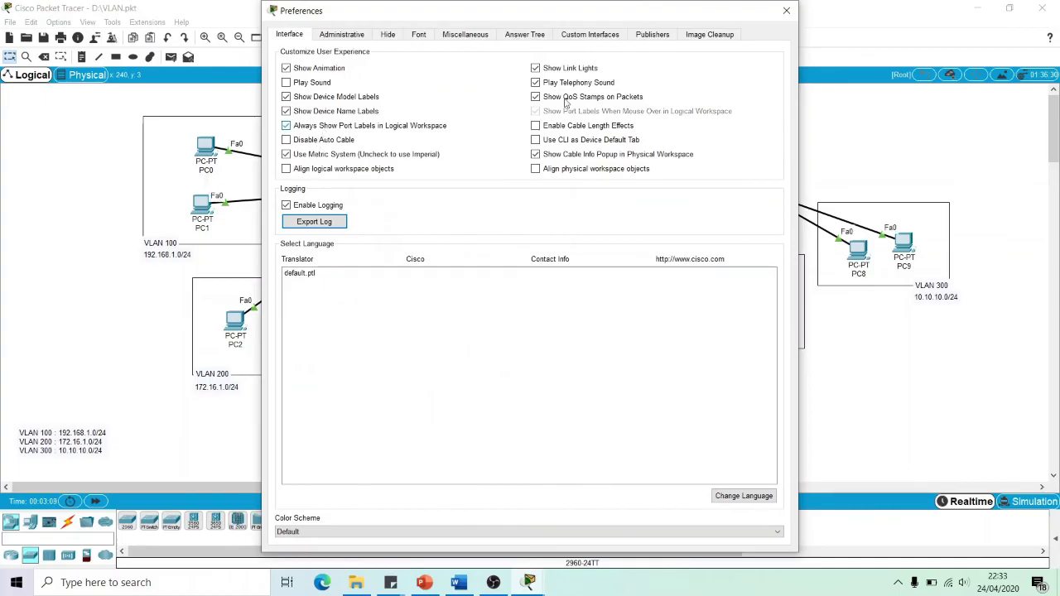
left_click(786, 11)
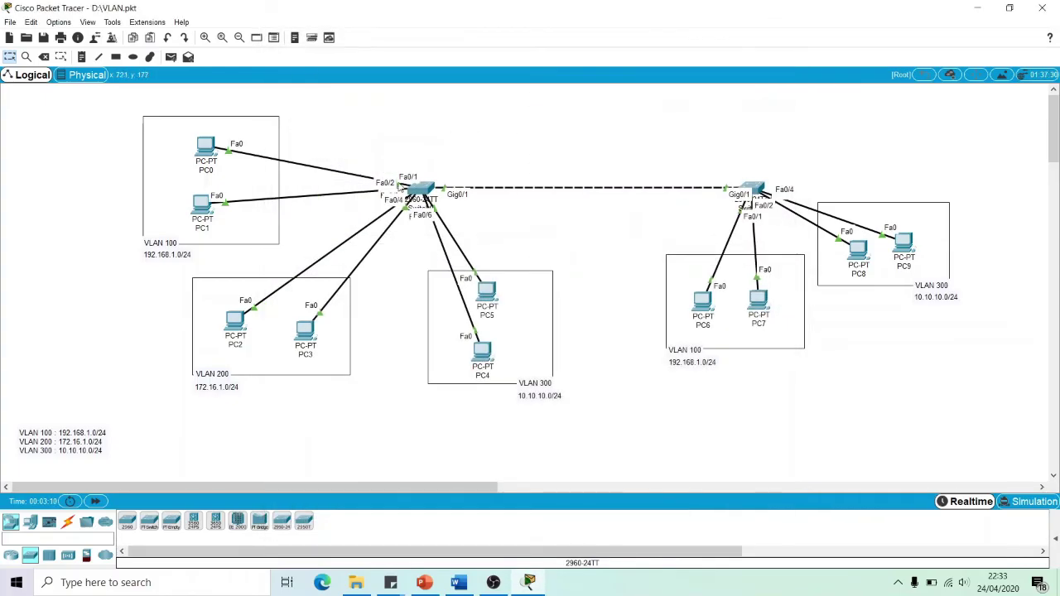
Reposition PC0–PC5 and PC8 within their VLAN 100, 200 and 300 boxes
mouse_move(205, 147)
left_mouse_down()
mouse_move(354, 113)
mouse_move(197, 145)
left_mouse_up()
mouse_move(201, 203)
left_mouse_down()
mouse_move(338, 112)
mouse_move(370, 121)
mouse_move(197, 213)
left_mouse_up()
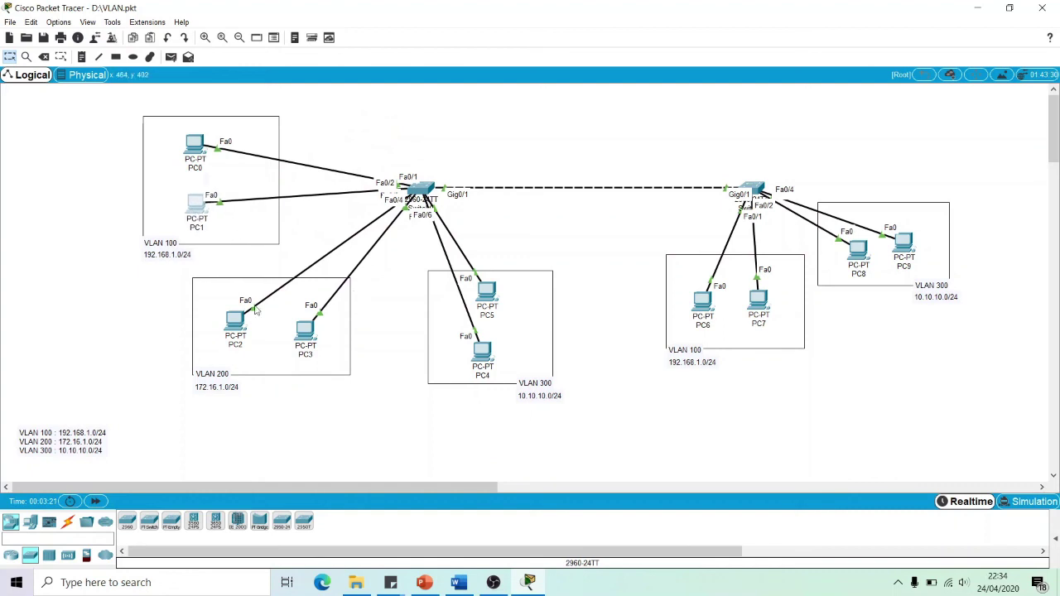
mouse_move(230, 323)
left_mouse_down()
mouse_move(166, 305)
mouse_move(350, 100)
mouse_move(332, 123)
mouse_move(331, 111)
mouse_move(346, 108)
mouse_move(243, 320)
left_mouse_up()
mouse_move(305, 332)
left_mouse_down()
mouse_move(412, 296)
mouse_move(303, 322)
left_mouse_up()
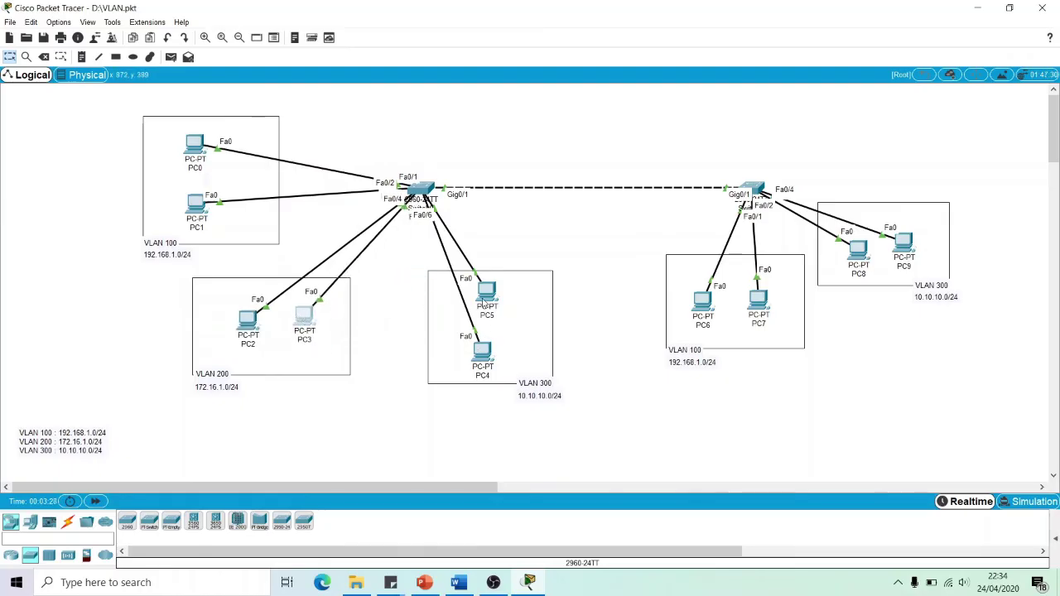
mouse_move(474, 346)
left_mouse_down()
mouse_move(516, 126)
mouse_move(529, 116)
mouse_move(486, 355)
mouse_move(459, 351)
left_mouse_up()
left_click_drag(487, 294, 513, 314)
left_click_drag(703, 302, 748, 307)
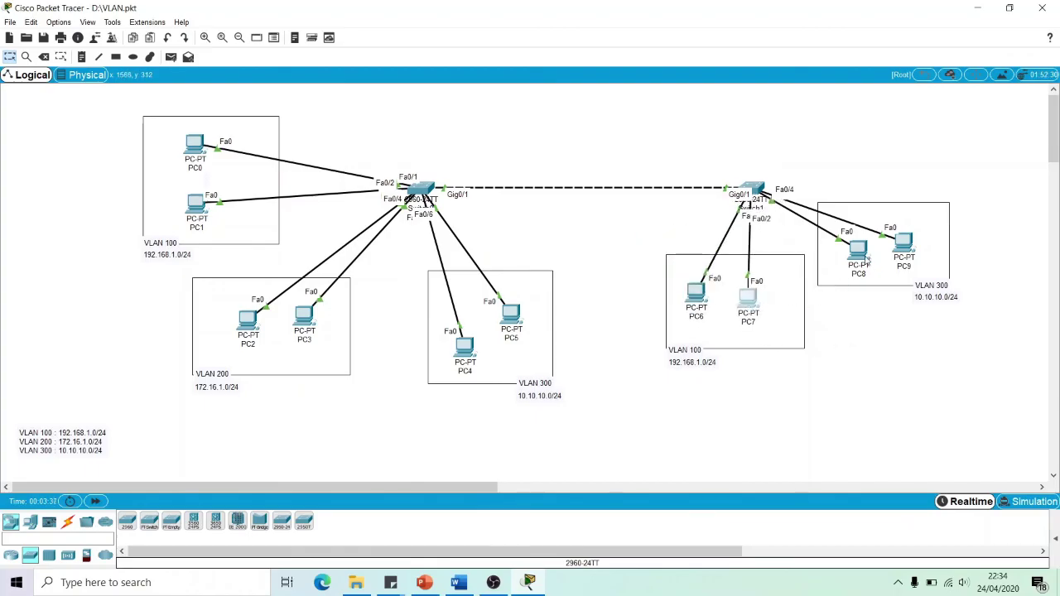
left_click_drag(854, 258, 906, 241)
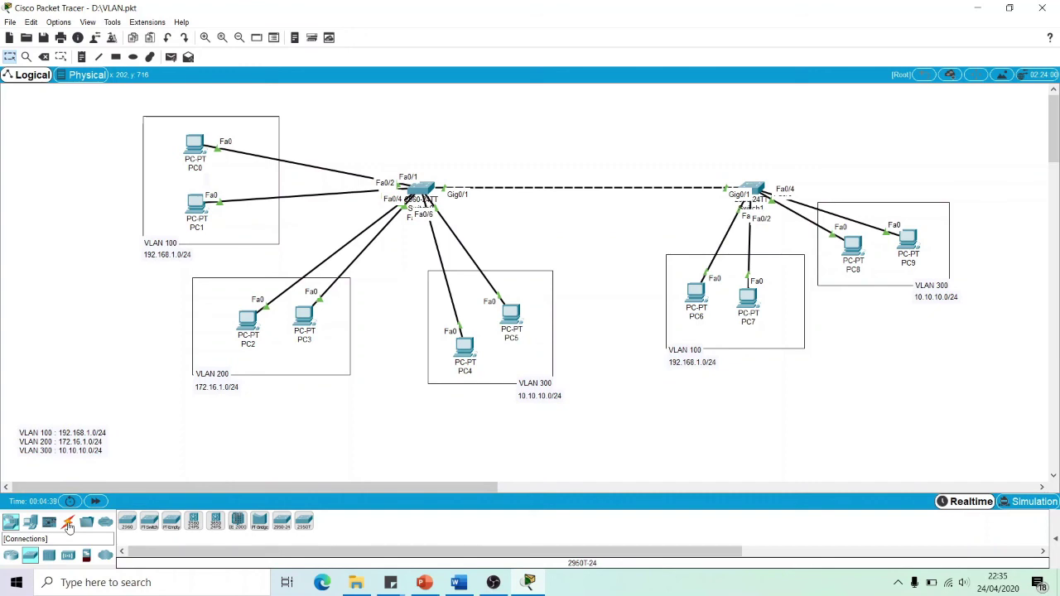
Select the Copper Straight-Through cable and move the VLAN legend note beside the VLAN 200 box
left_click(67, 521)
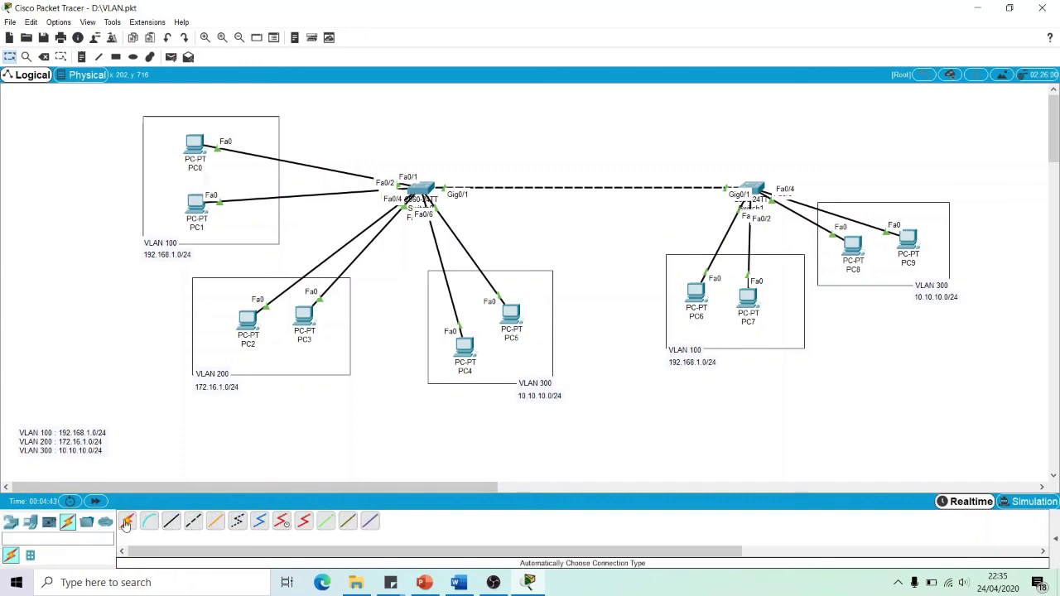
left_click(129, 525)
left_click(172, 521)
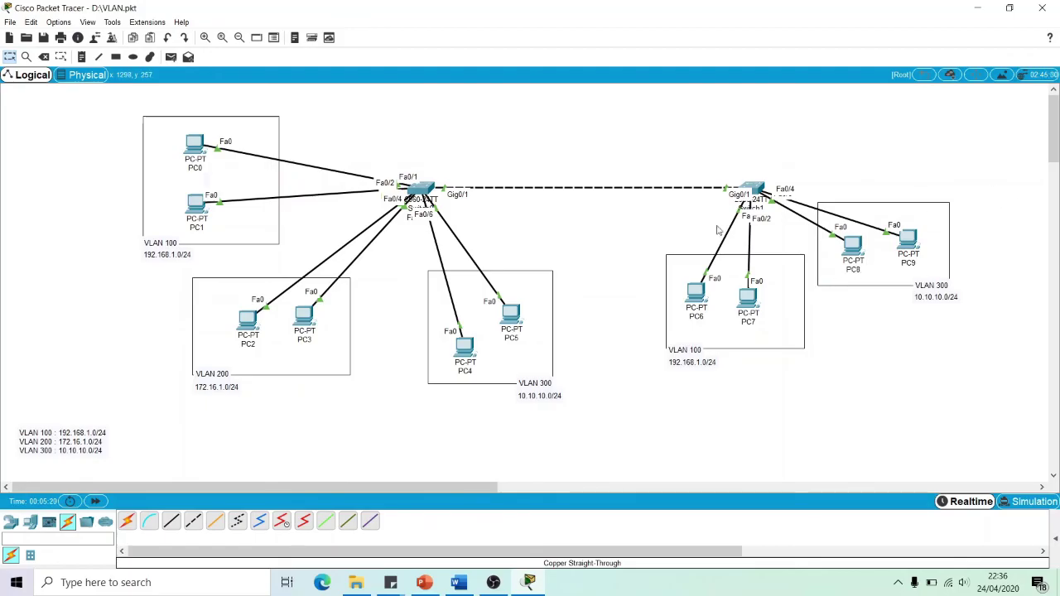
left_click_drag(26, 437, 28, 308)
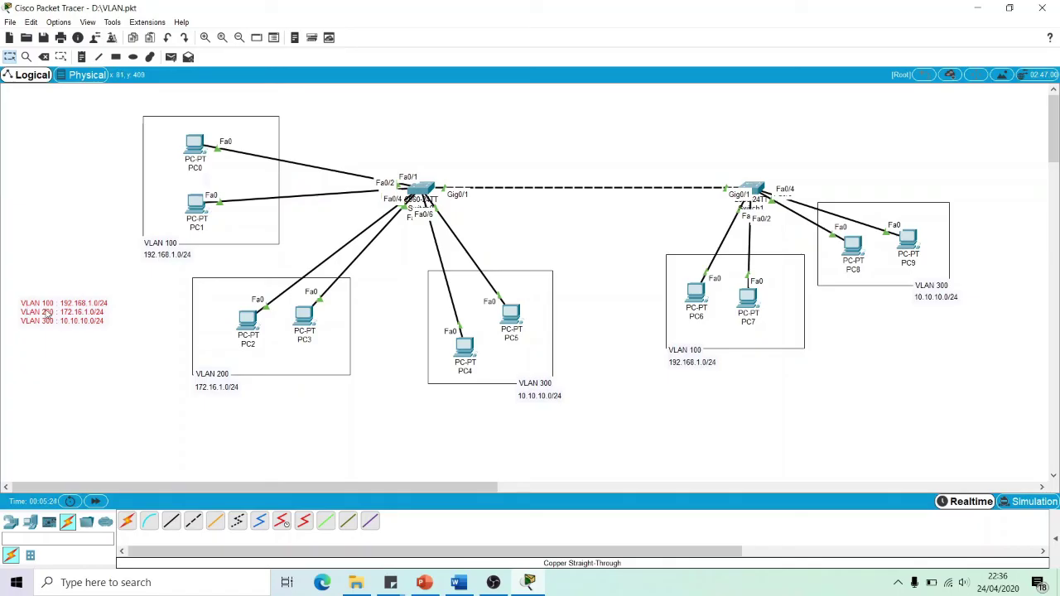
left_click(101, 373)
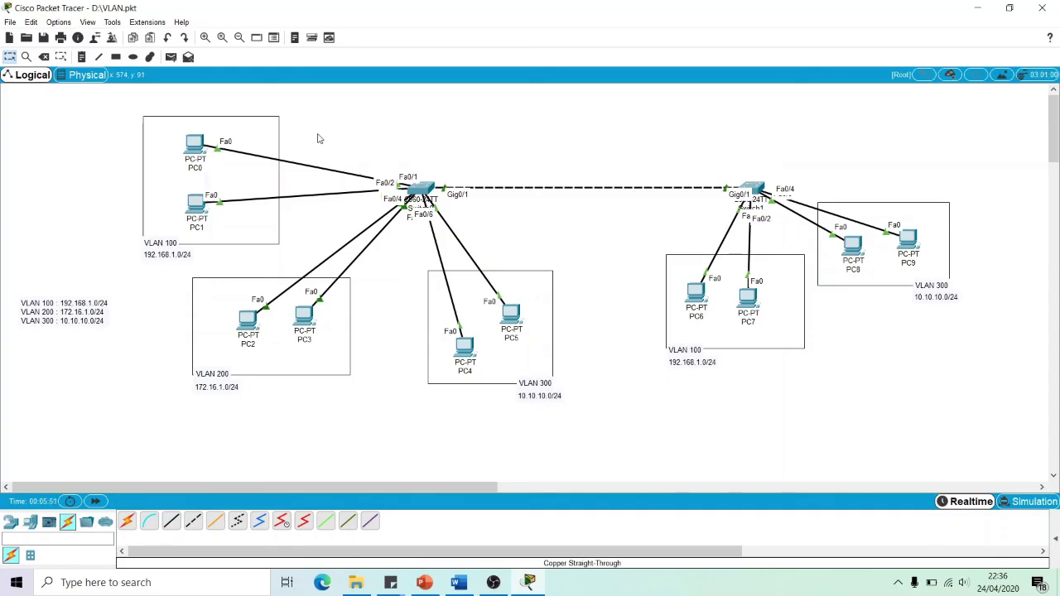
Open PC0's FastEthernet0 config and select its IP address 192.168.1.1
left_click(195, 144)
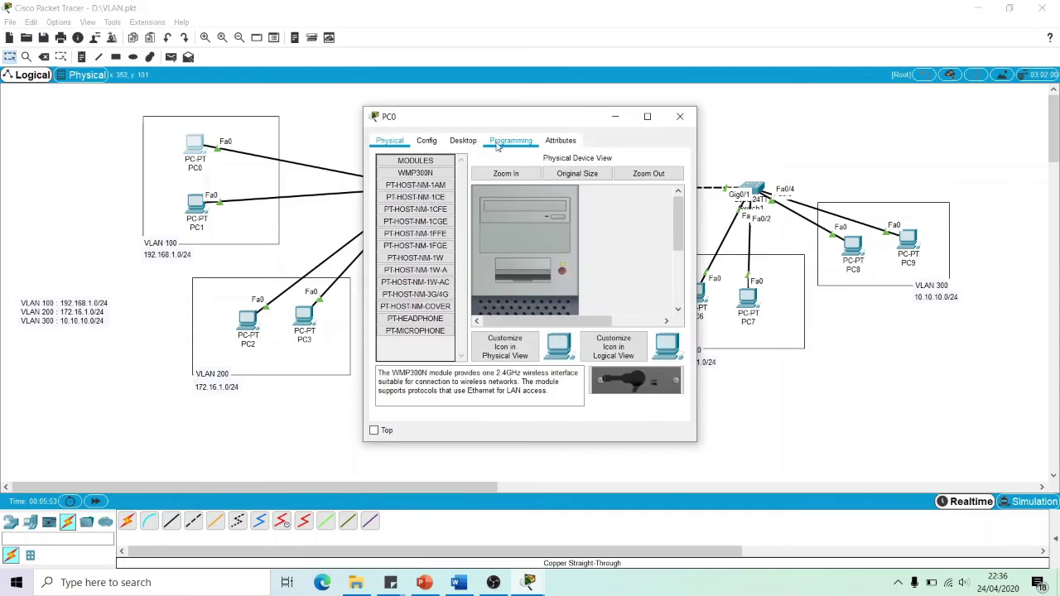
left_click(427, 143)
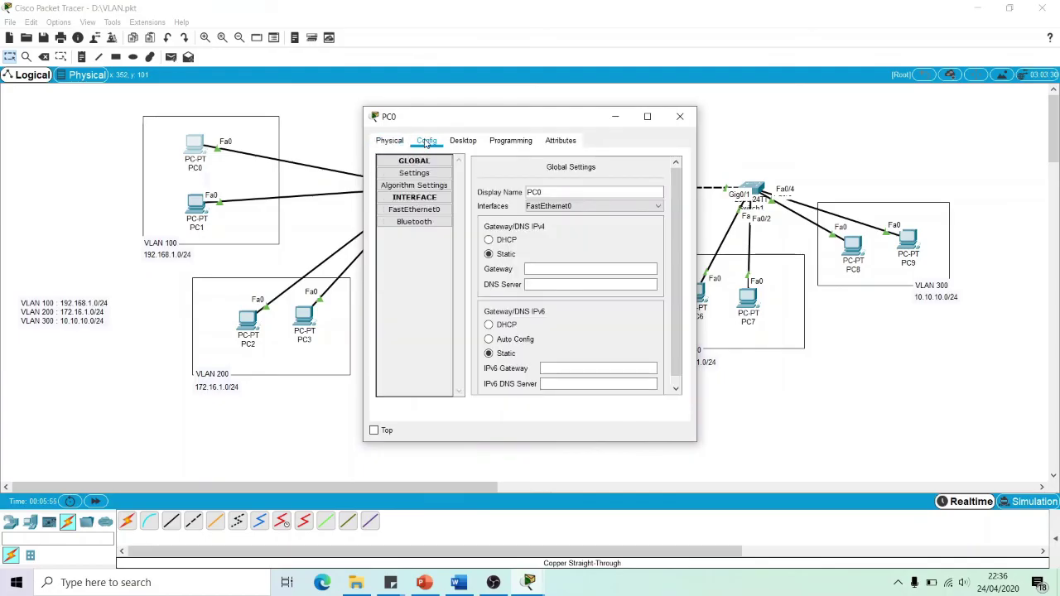
left_click(415, 212)
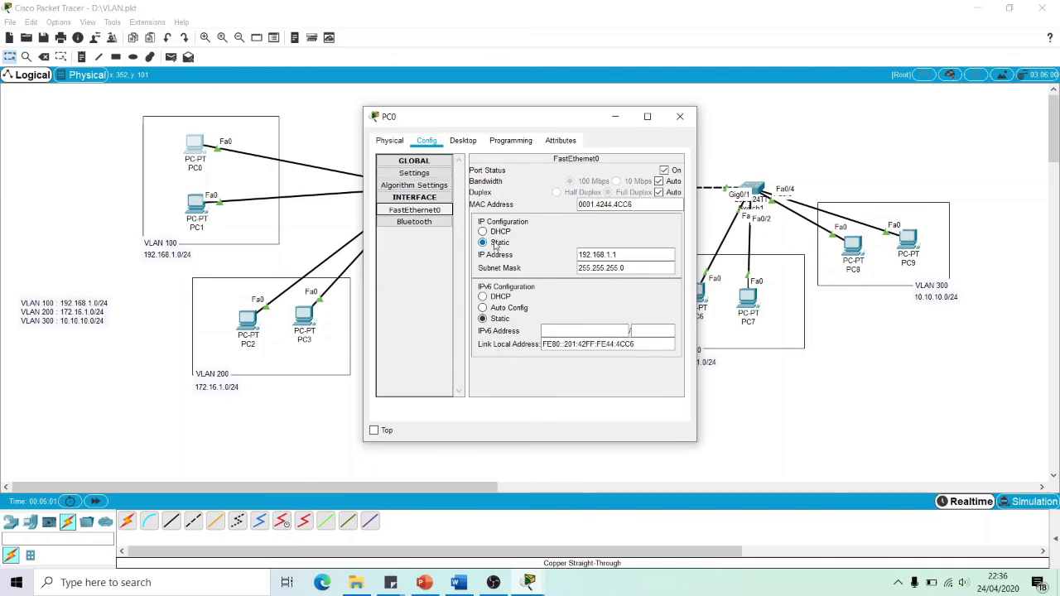
left_click(617, 256)
left_click_drag(620, 254, 553, 257)
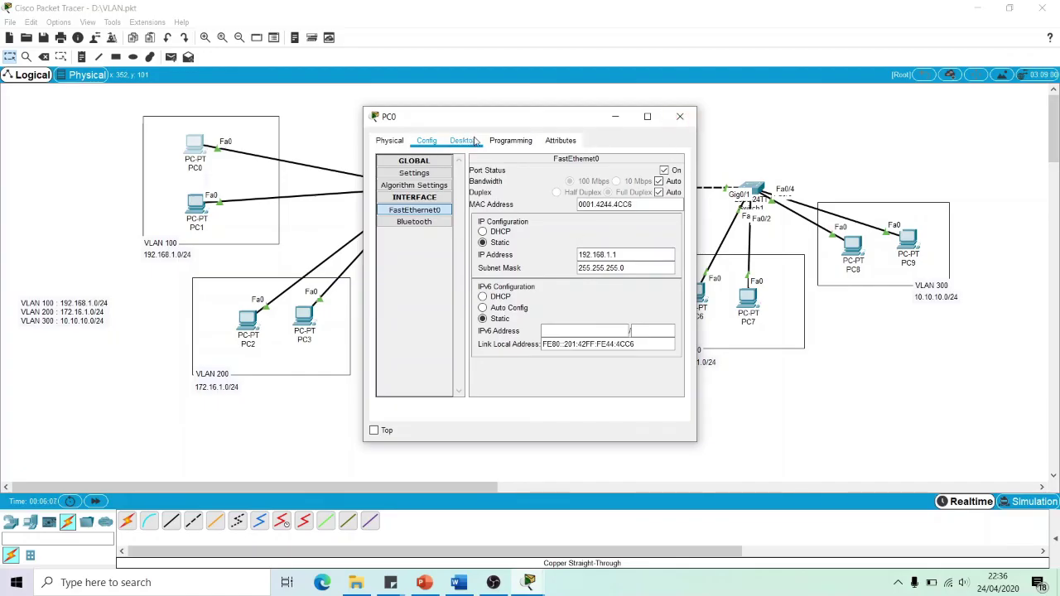
Check PC0's Desktop IP Configuration (192.168.1.1, 255.255.255.0, gateway 0.0.0.0), then close the window
left_click(474, 141)
left_click(412, 190)
triple_click(513, 221)
left_click(501, 254)
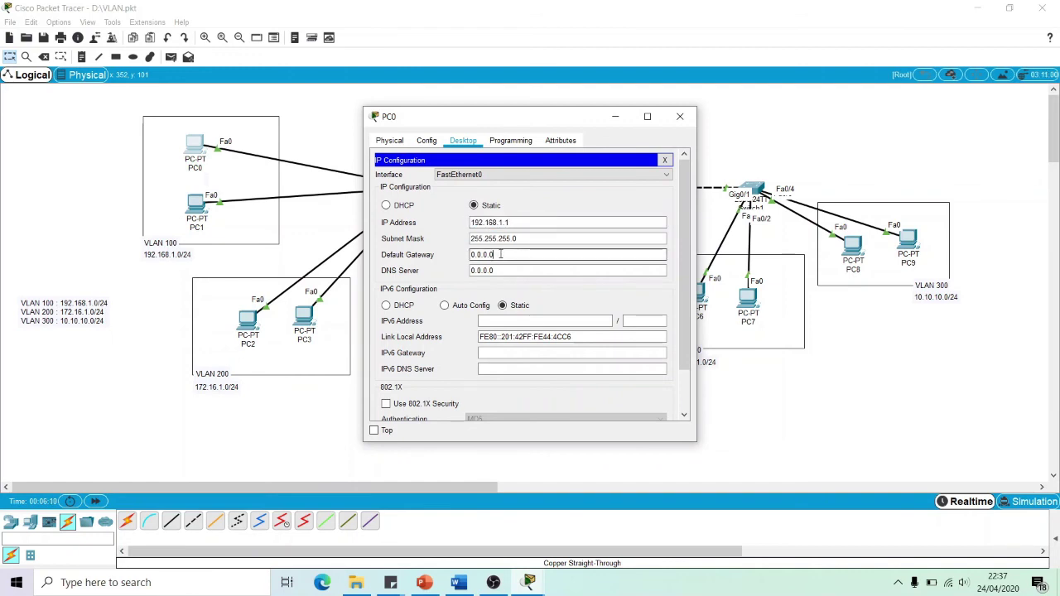
left_click_drag(568, 120, 575, 323)
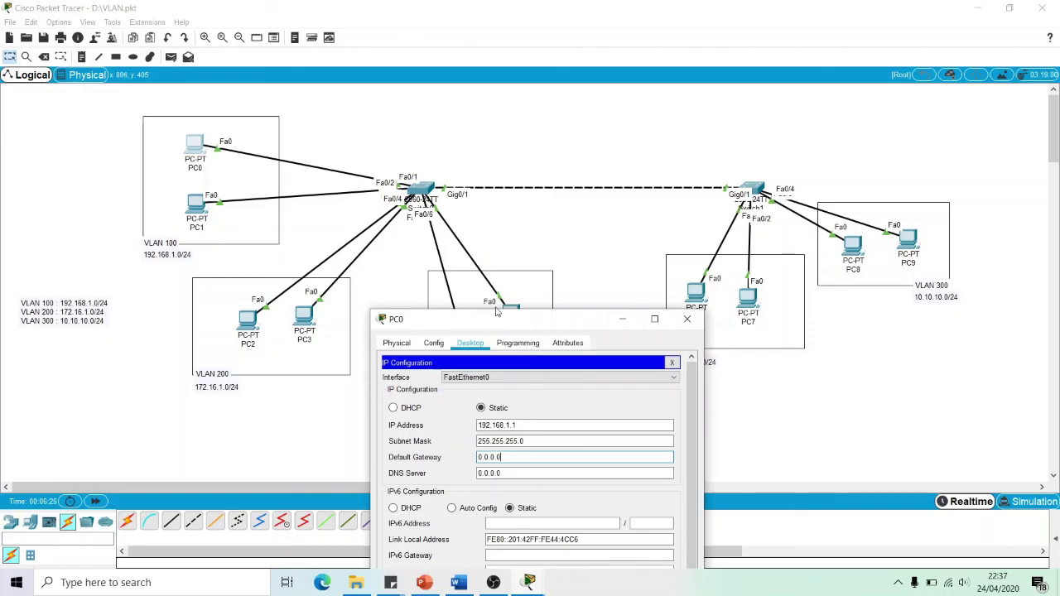
left_click(686, 320)
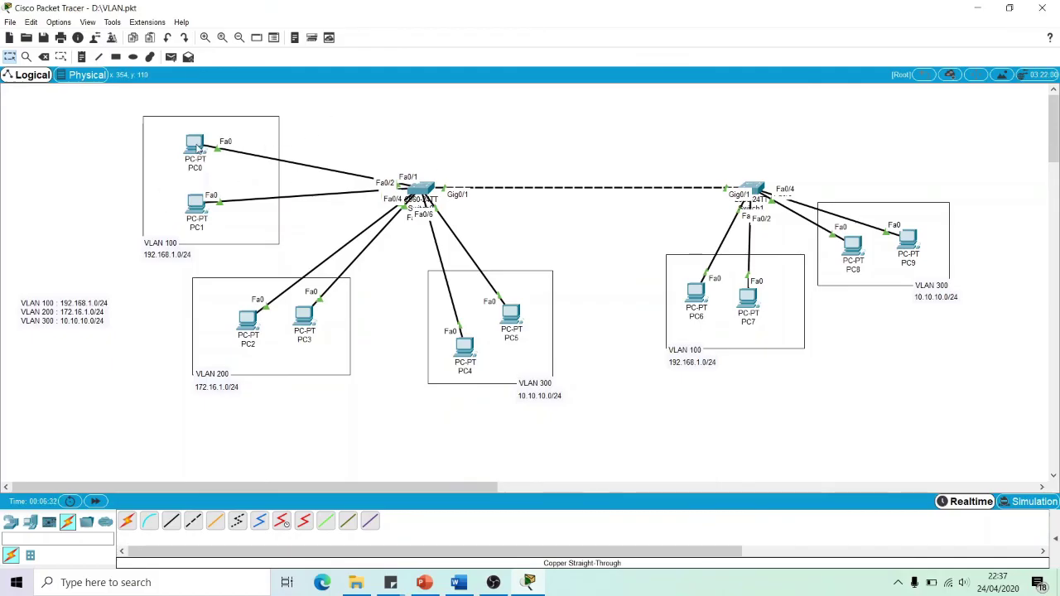
mouse_move(198, 147)
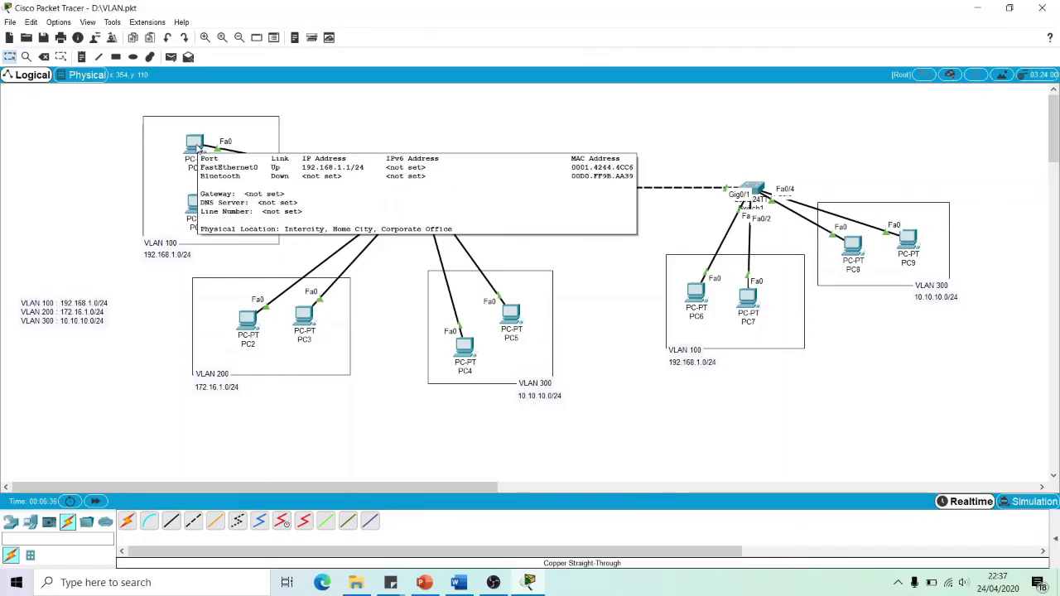
mouse_move(196, 213)
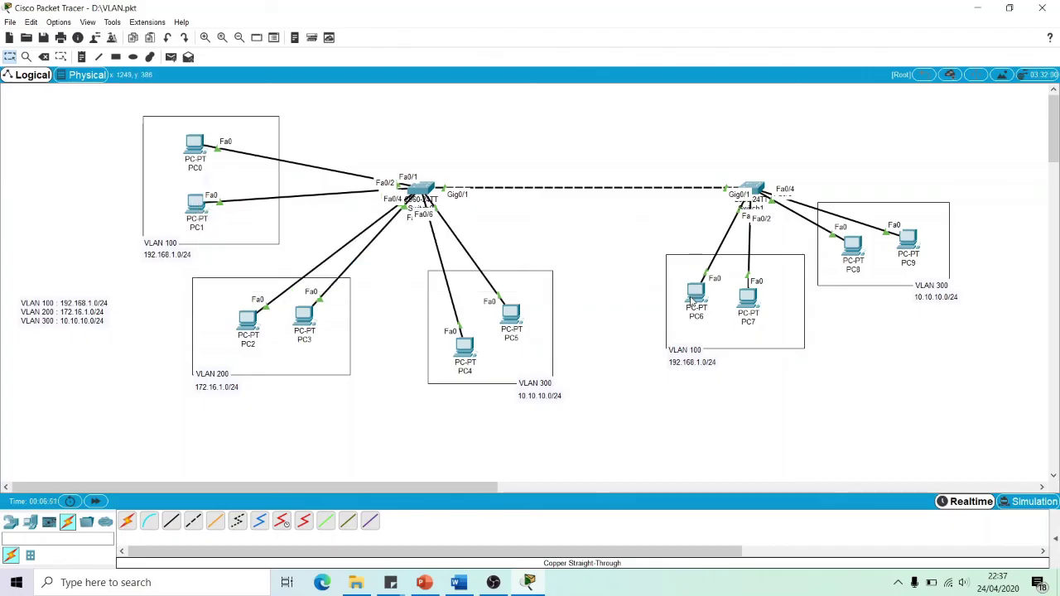
mouse_move(692, 303)
mouse_move(748, 300)
mouse_move(247, 325)
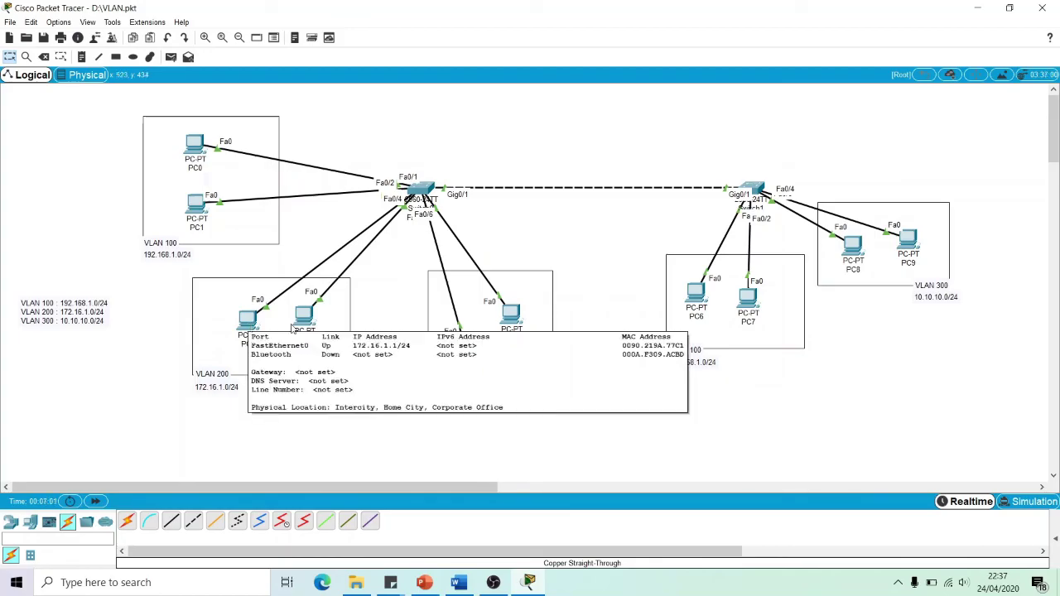
mouse_move(307, 320)
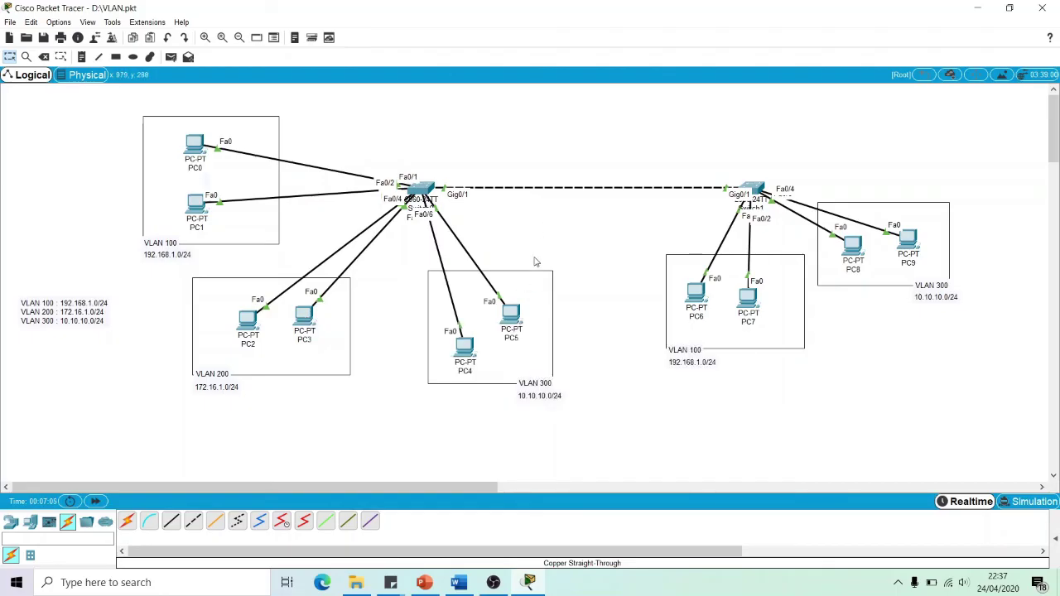
View Switch0's CLI, then its Config Global Settings, with the window placed right of the switch
mouse_move(469, 355)
mouse_move(517, 318)
mouse_move(860, 259)
mouse_move(910, 238)
left_click(420, 190)
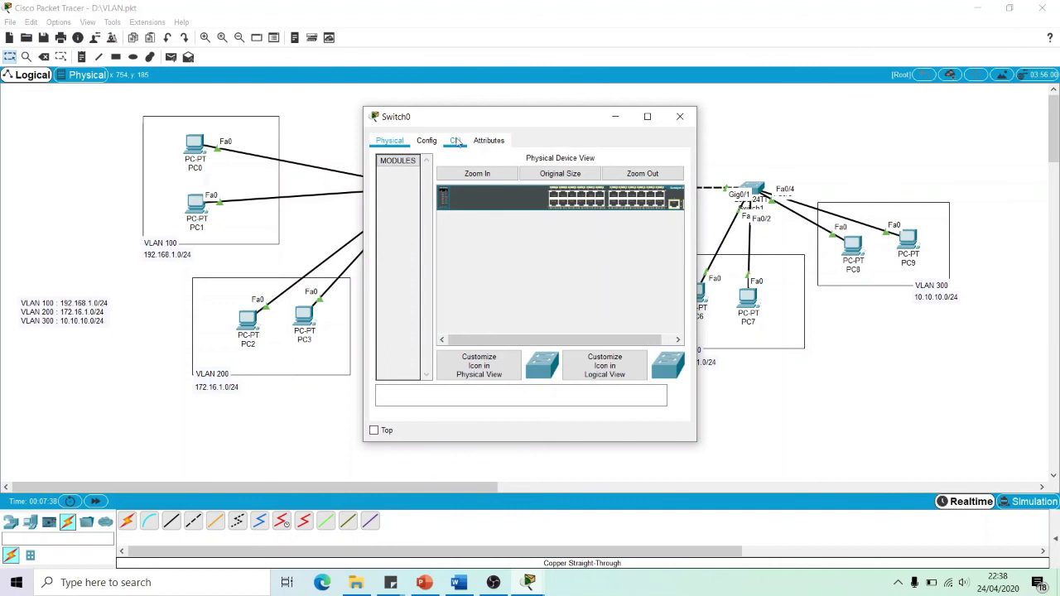
left_click(455, 141)
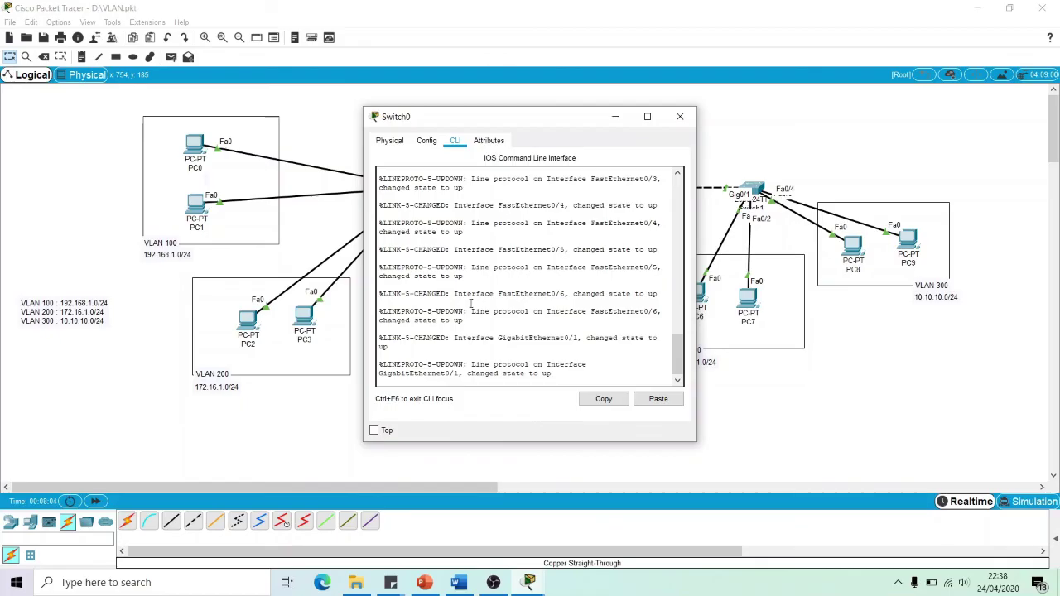
left_click(425, 142)
left_click_drag(515, 117, 645, 94)
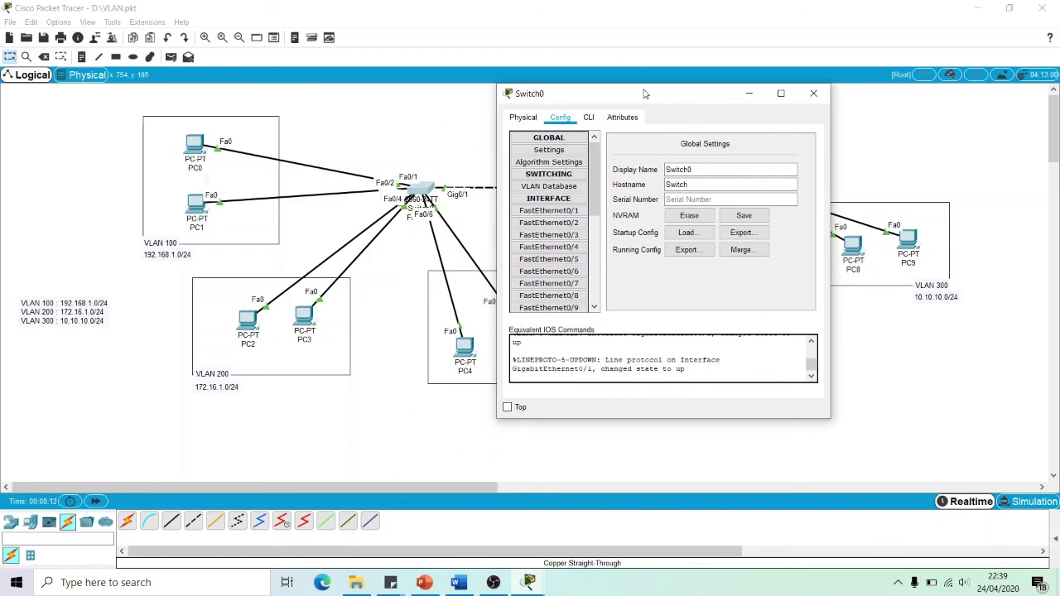
left_click(814, 93)
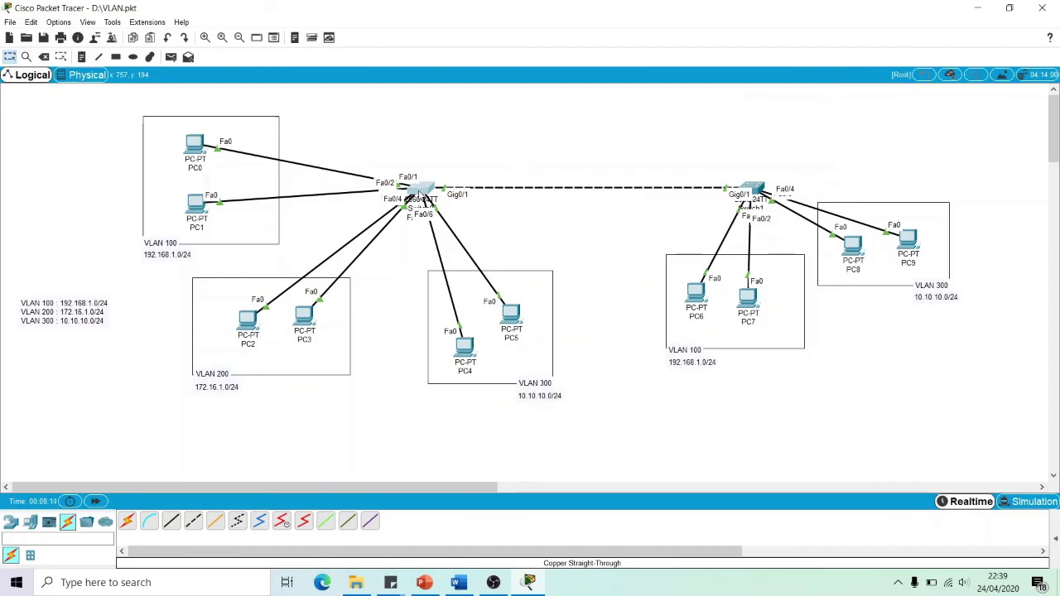
left_click(423, 189)
left_click_drag(531, 117, 674, 98)
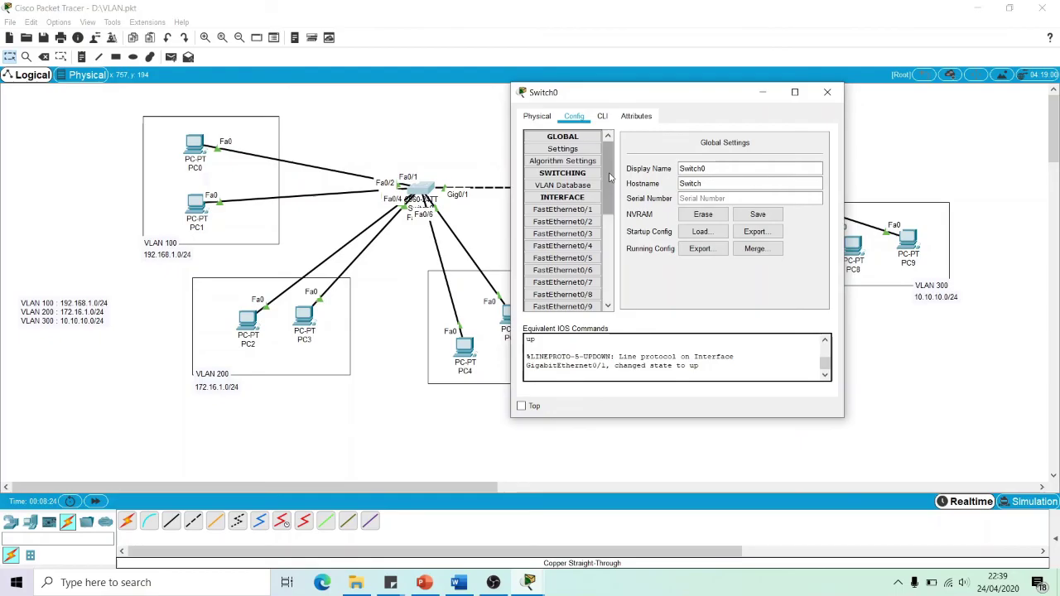
In PowerPoint, view slide 14, then slide 13 on access and trunk ports
left_click(424, 583)
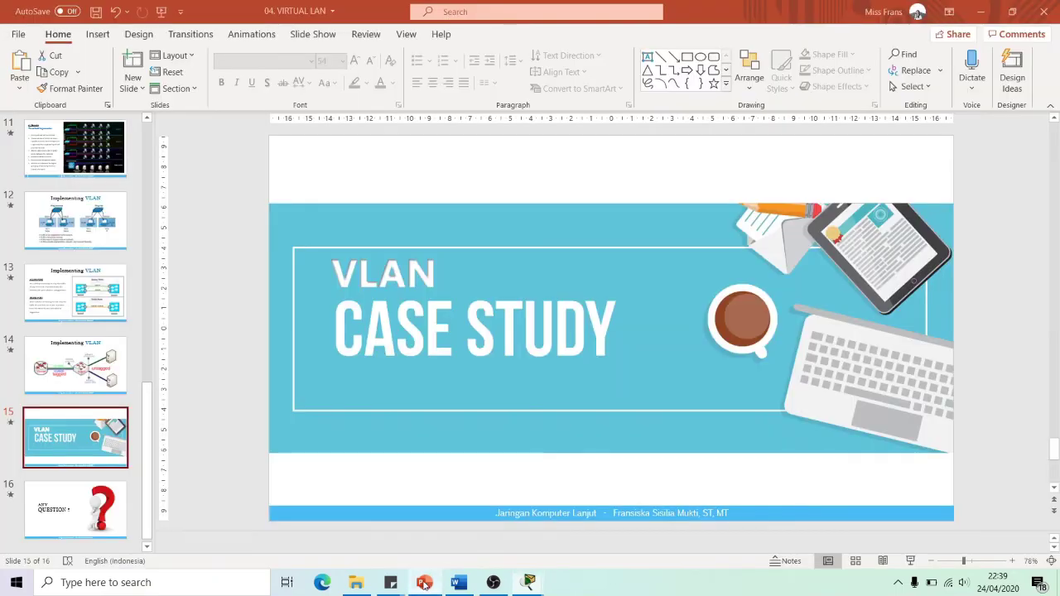
left_click(83, 352)
left_click(80, 288)
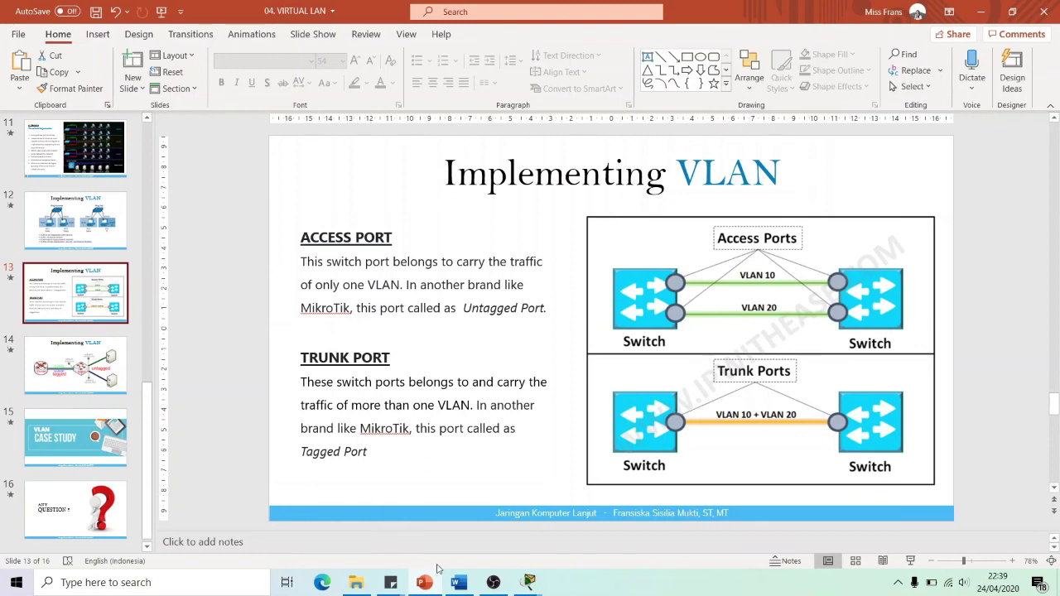
Return to the Packet Tracer topology and reopen Switch0's configuration window
mouse_move(529, 580)
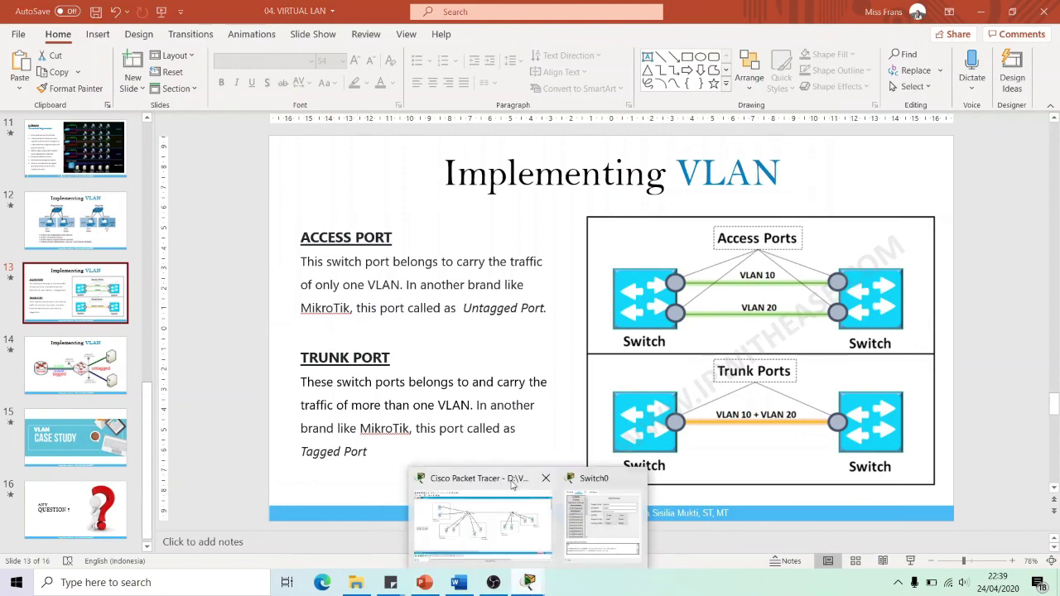
left_click(481, 513)
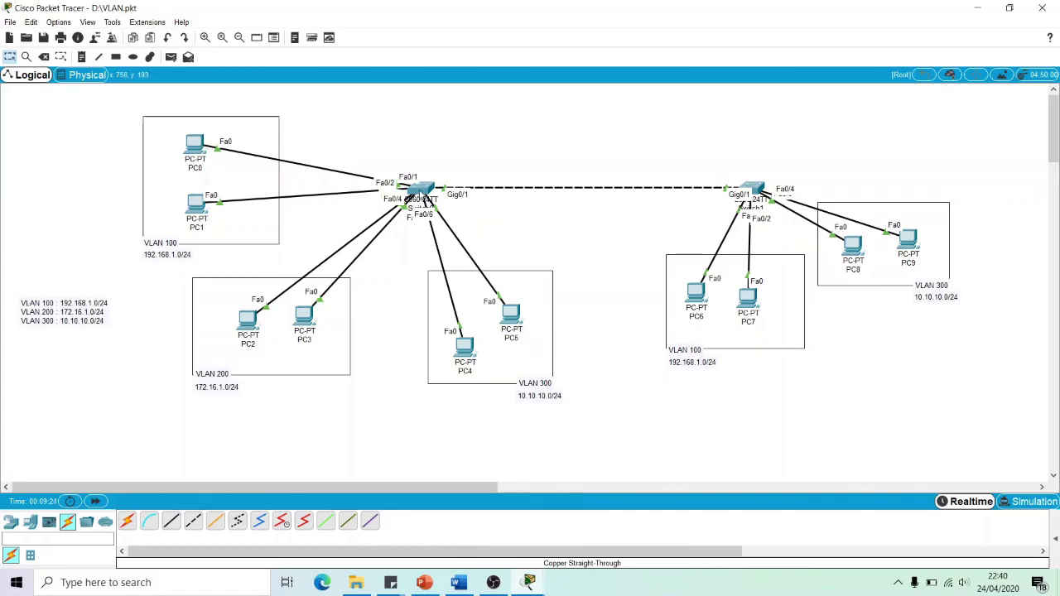
left_click(420, 190)
Remove VLANs 100 administrasi, 200 manajemen and 300 keuangan from Switch0's VLAN Database
left_click_drag(623, 101, 550, 87)
left_click(493, 173)
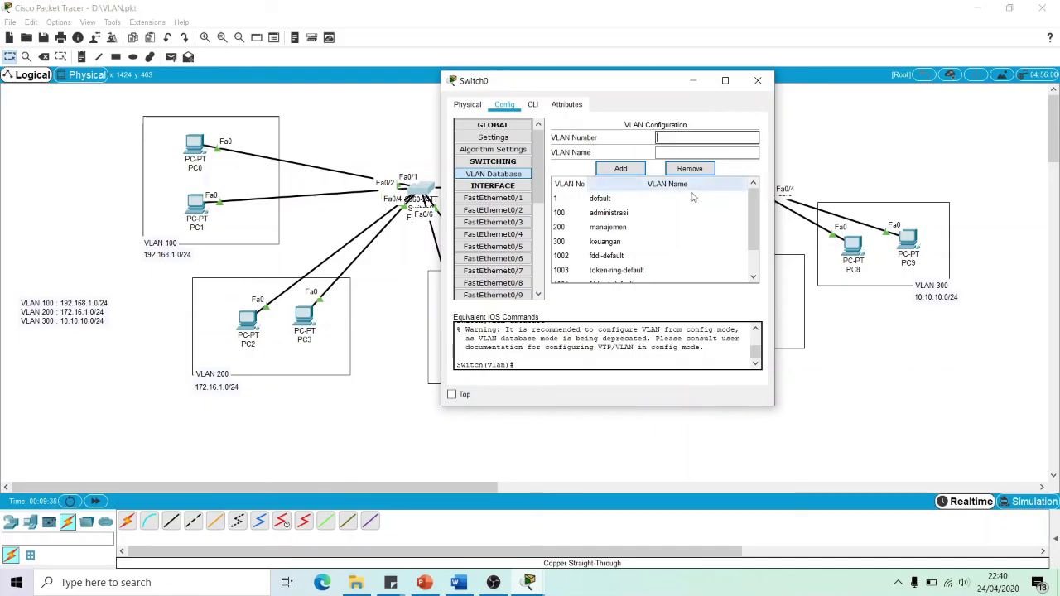
left_click(609, 213)
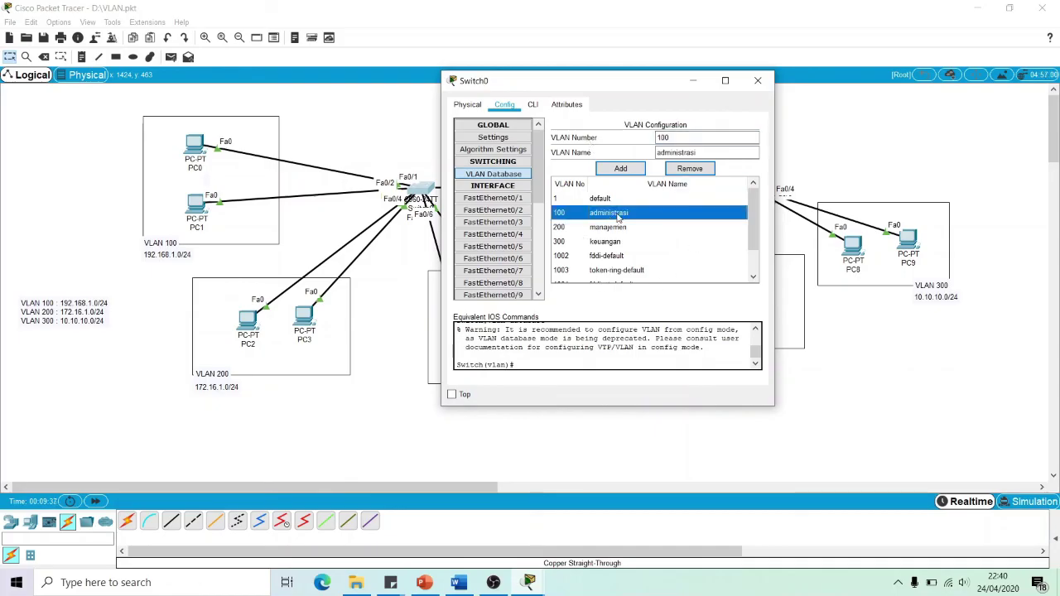
left_click(686, 170)
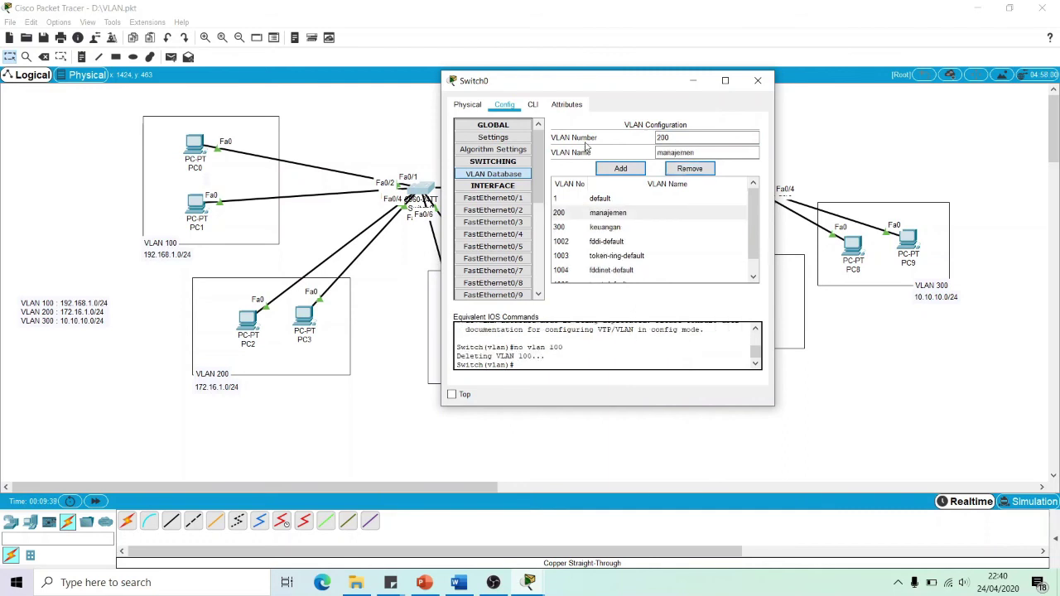
left_click(605, 213)
left_click(690, 169)
left_click(646, 209)
left_click(690, 169)
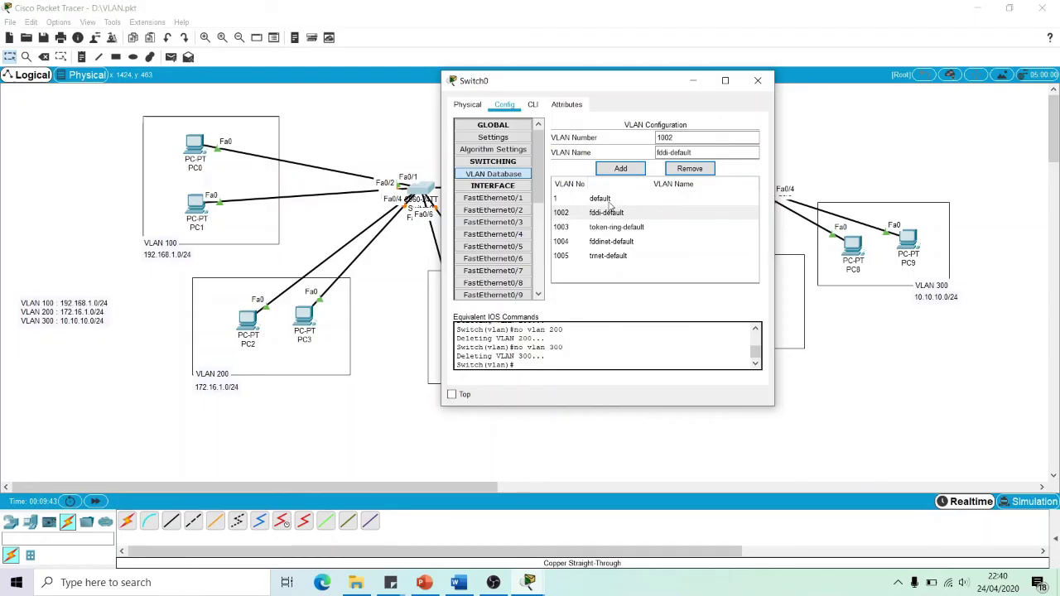
left_click(606, 200)
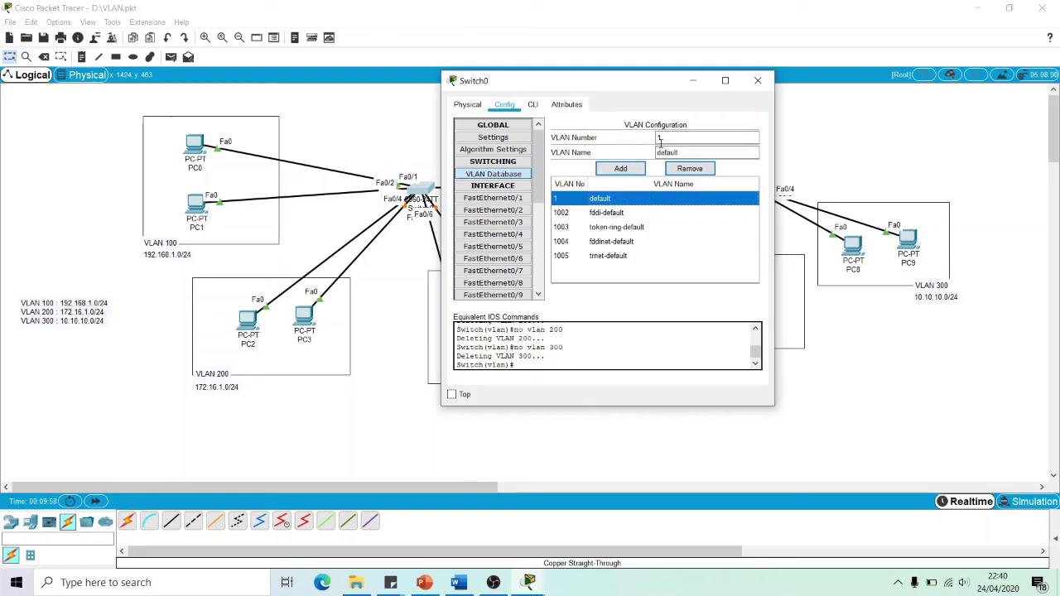
Add VLAN 100 administrasi and VLAN 200 manajemen to Switch0's VLAN Database
left_click(691, 134)
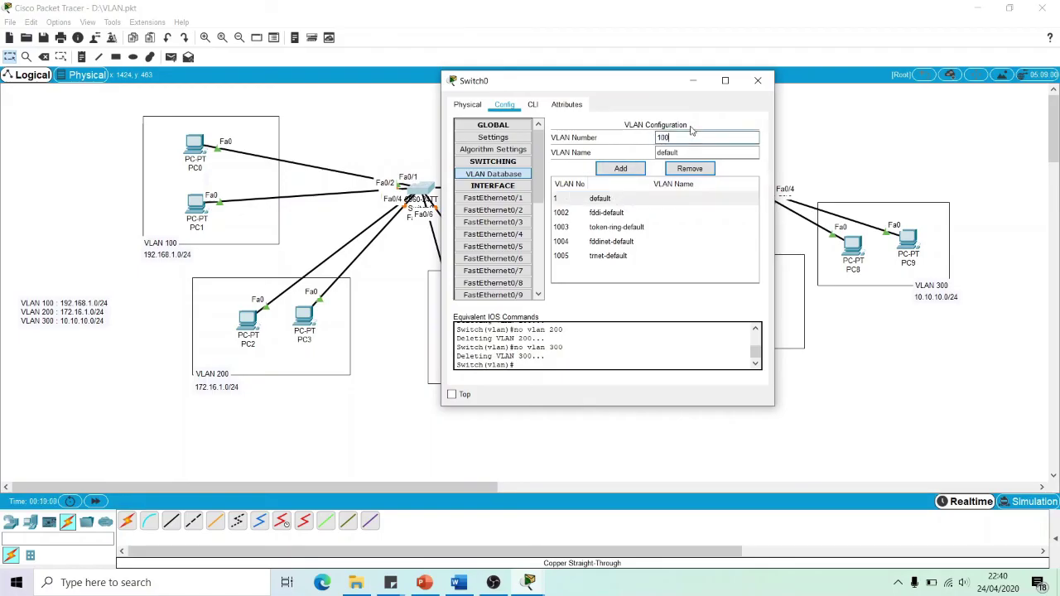
double_click(697, 149)
type("ad")
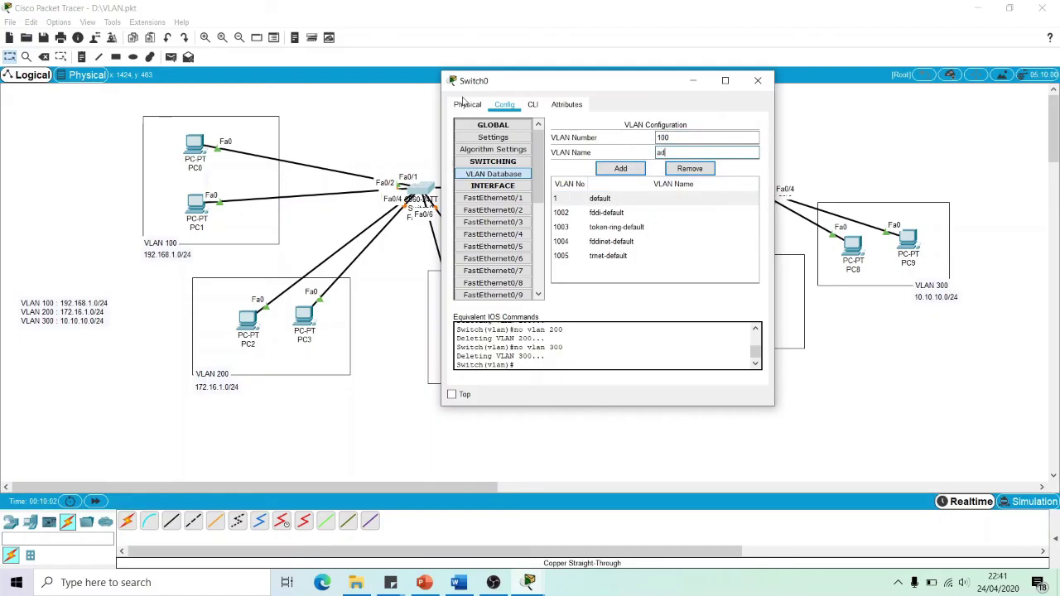
type("ministrasi")
left_click(625, 170)
double_click(677, 138)
type("2")
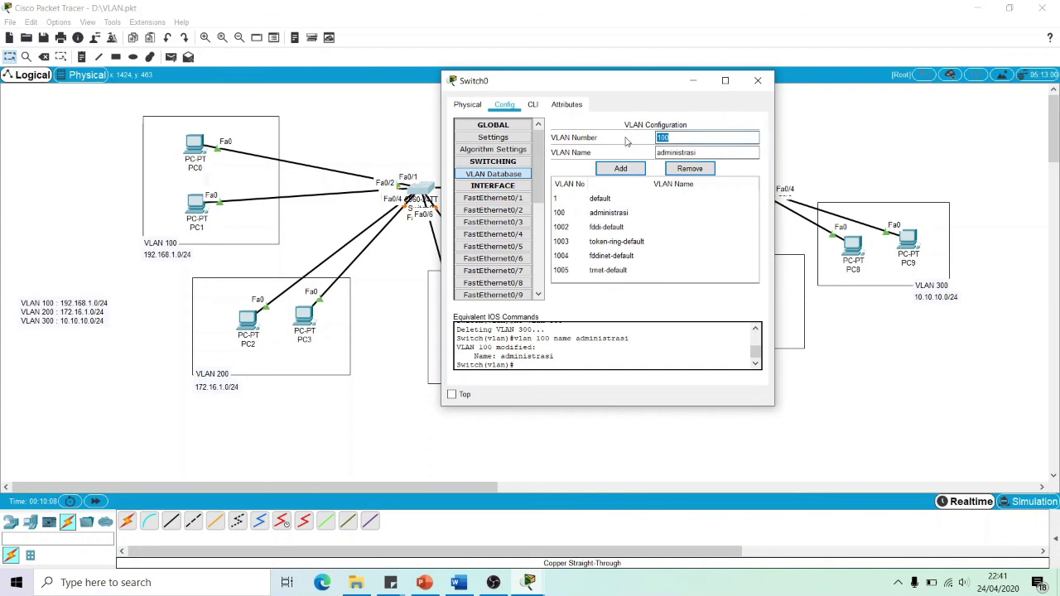
key("Tab")
type("manajemen")
left_click(620, 168)
Add VLAN 300 keuangan, verify all three VLANs, and open FastEthernet0/1's settings
double_click(676, 139)
type("300")
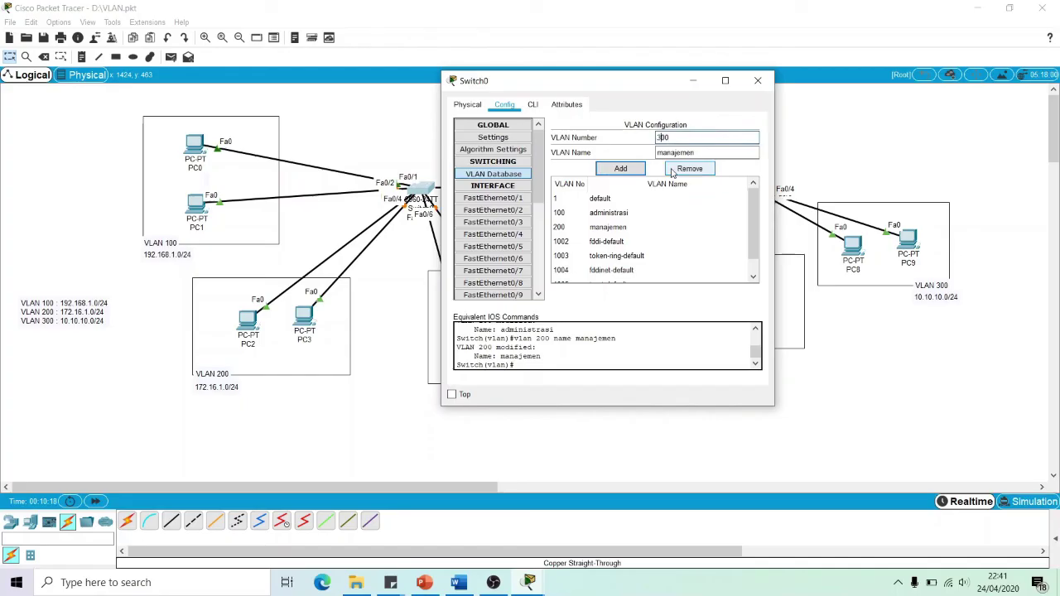
double_click(675, 153)
type("k")
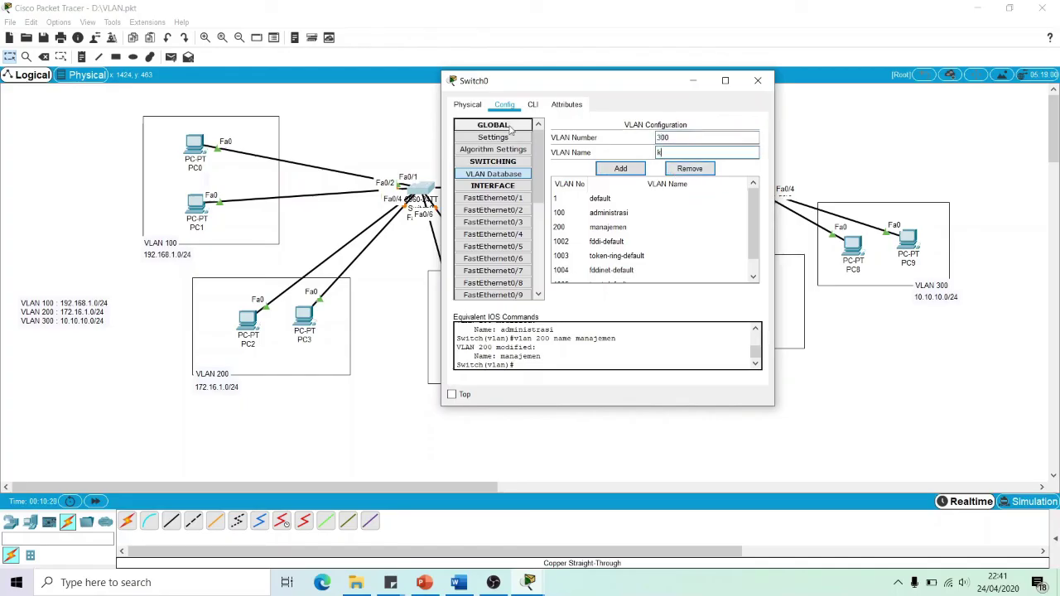
type("euangan")
left_click(621, 168)
left_click(612, 213)
left_click(619, 228)
left_click(617, 241)
left_click(617, 212)
left_click(621, 227)
left_click(620, 241)
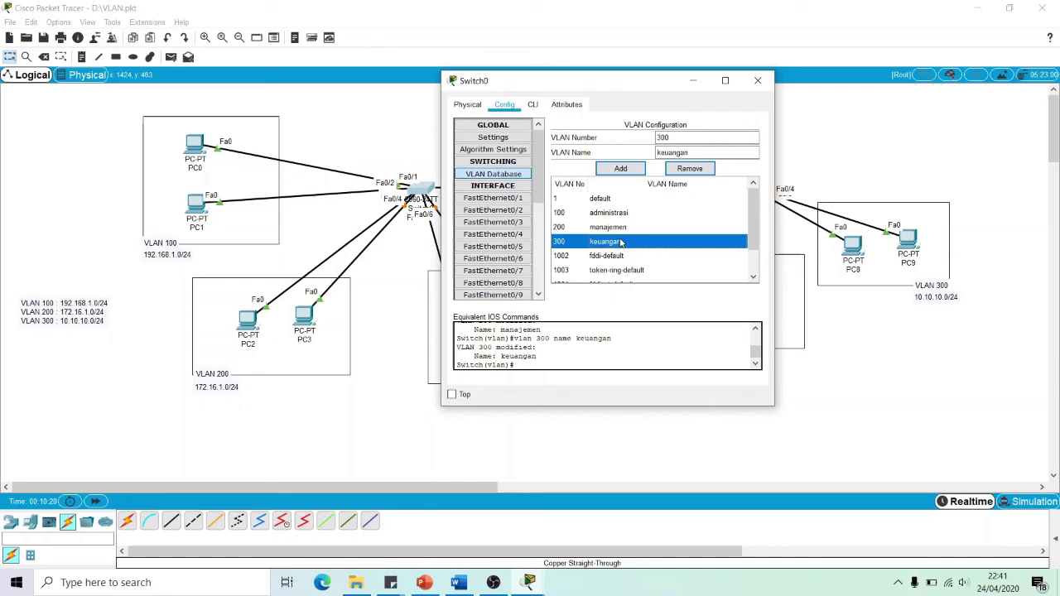
left_click(505, 198)
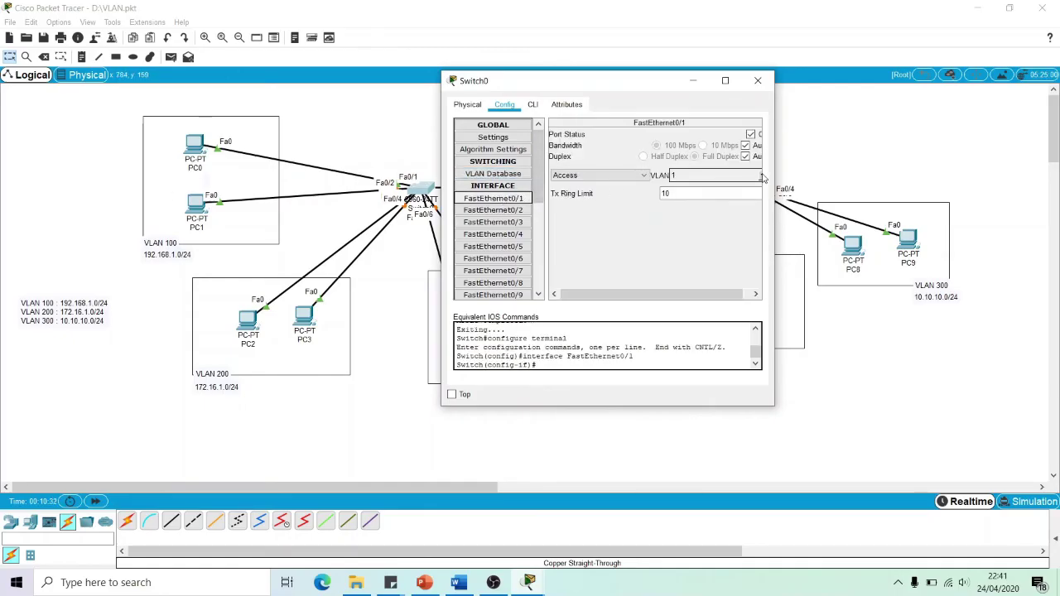
Inspect the port's VLAN list and Switch0's VLAN database, and rearrange the windows
left_click(761, 180)
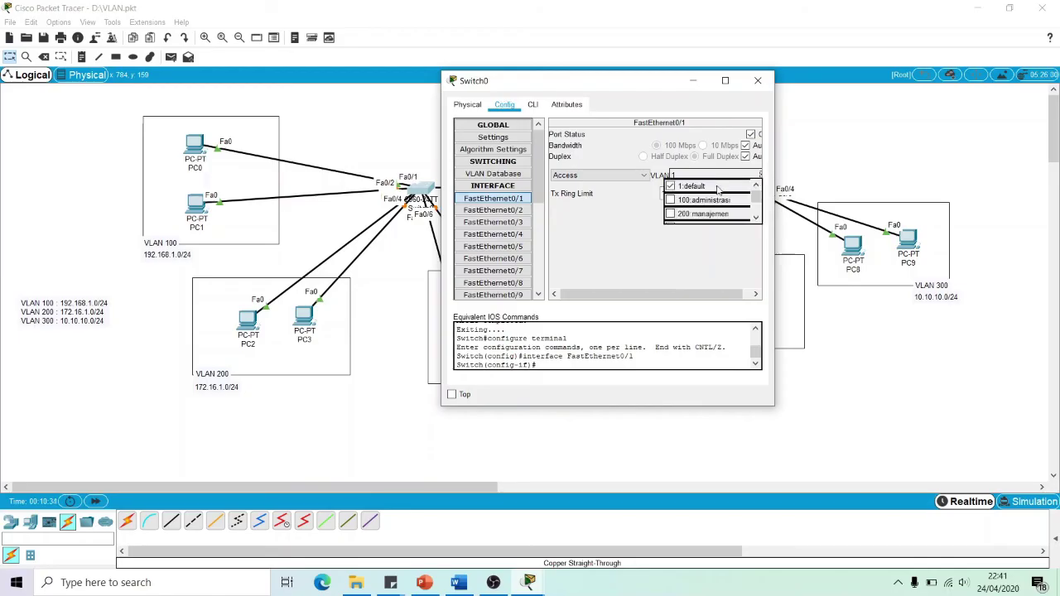
scroll(736, 201, "down", 3)
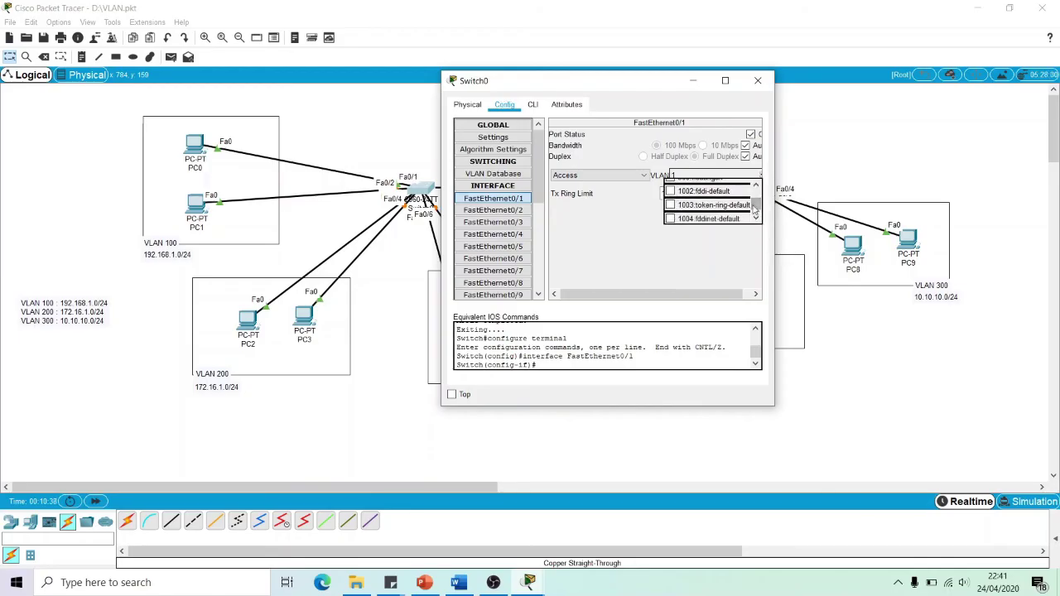
scroll(704, 194, "up", 2)
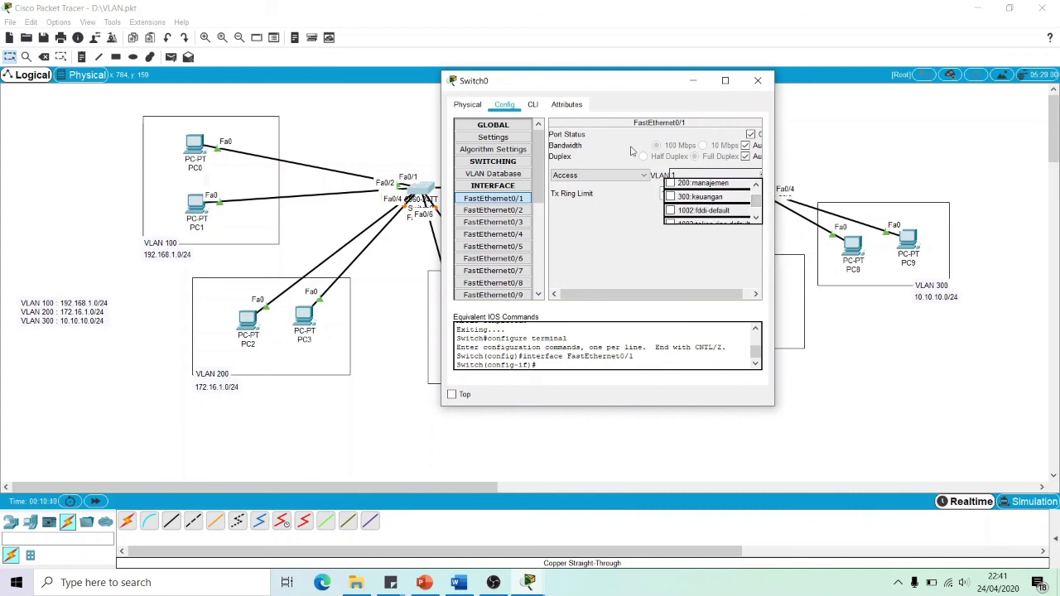
left_click(493, 173)
left_click(637, 198)
left_click(620, 168)
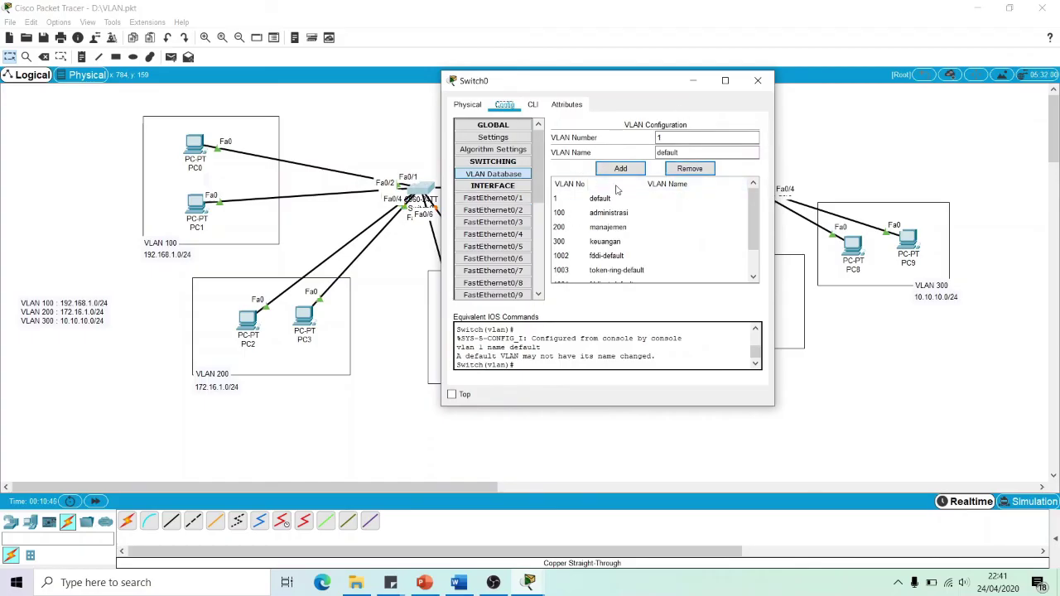
mouse_move(751, 219)
left_mouse_down()
mouse_move(752, 238)
mouse_move(750, 207)
left_mouse_up()
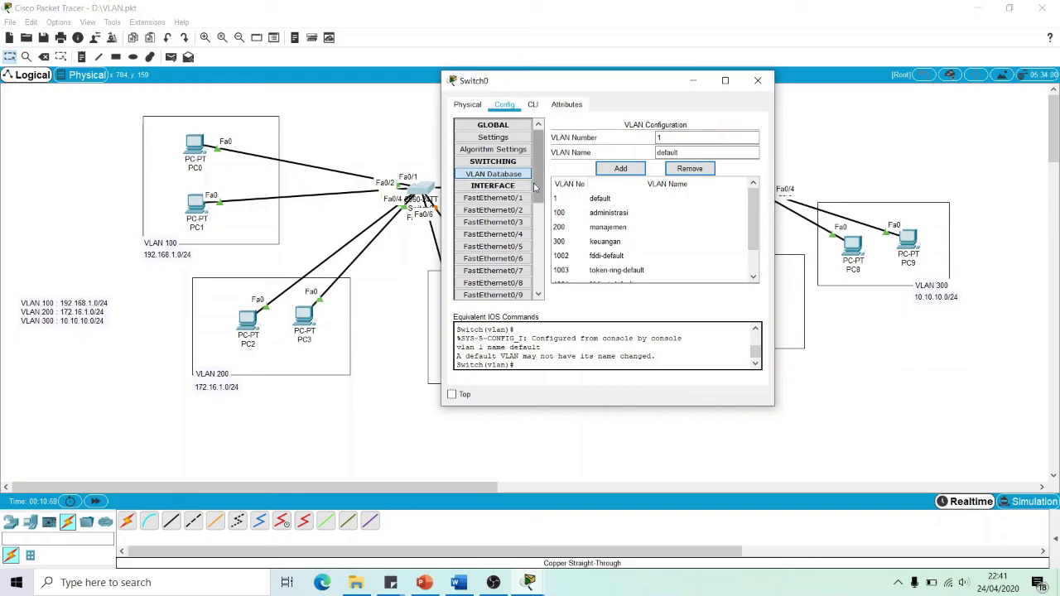
left_click_drag(550, 88, 610, 73)
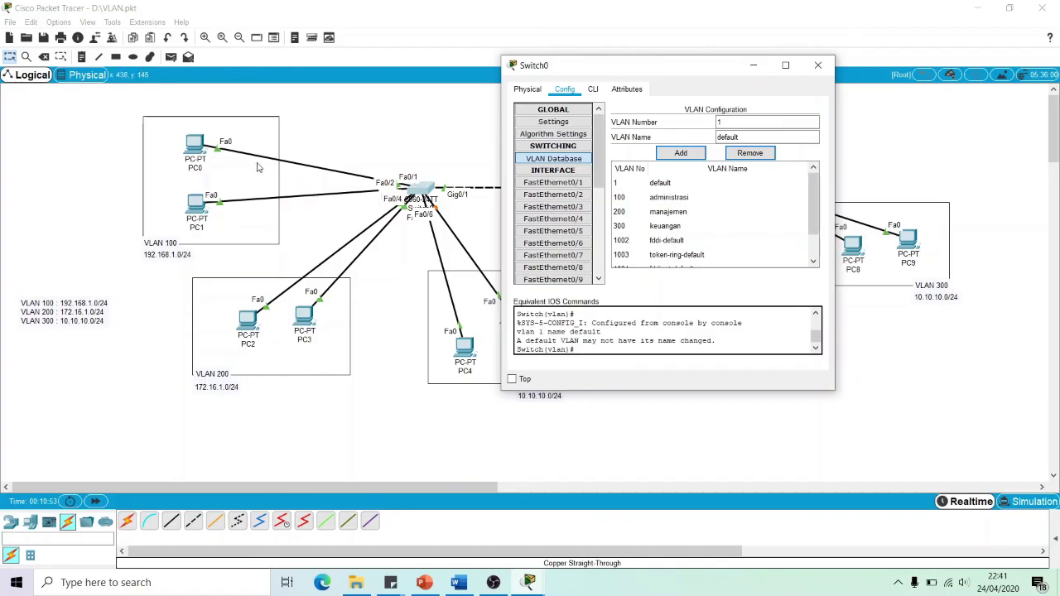
mouse_move(195, 151)
left_mouse_down()
mouse_move(381, 122)
mouse_move(204, 142)
mouse_move(194, 158)
left_mouse_up()
left_click(426, 191)
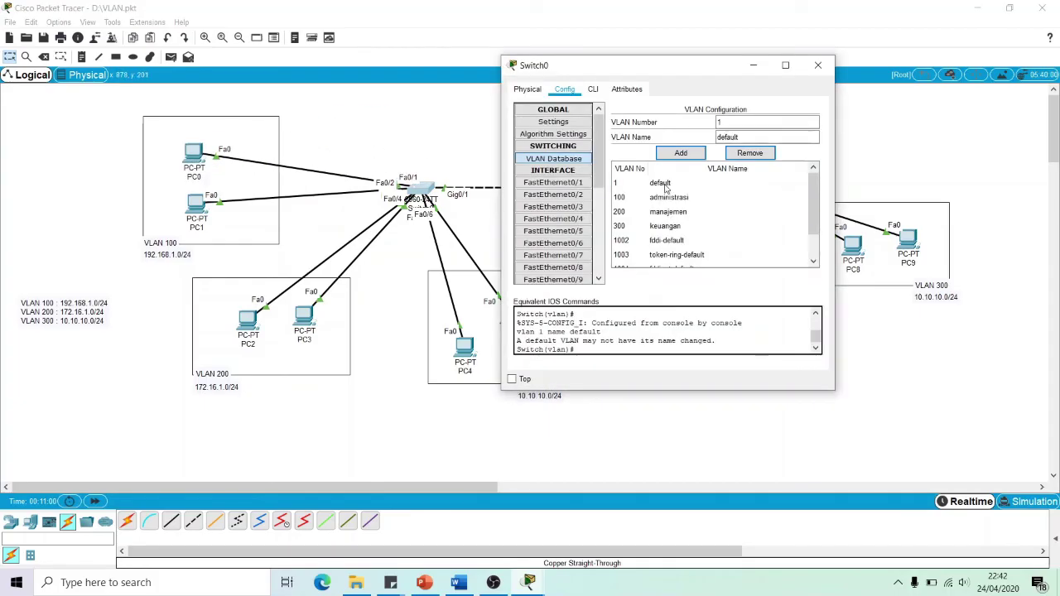
Make FastEthernet0/1 an access port on VLAN 100 administrasi
left_click(549, 183)
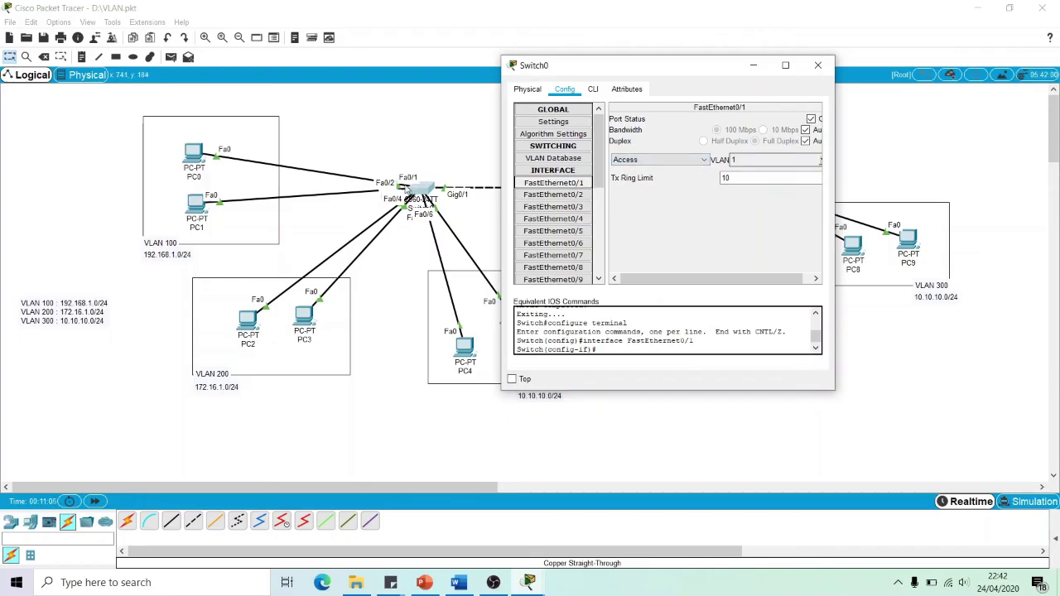
left_click(704, 161)
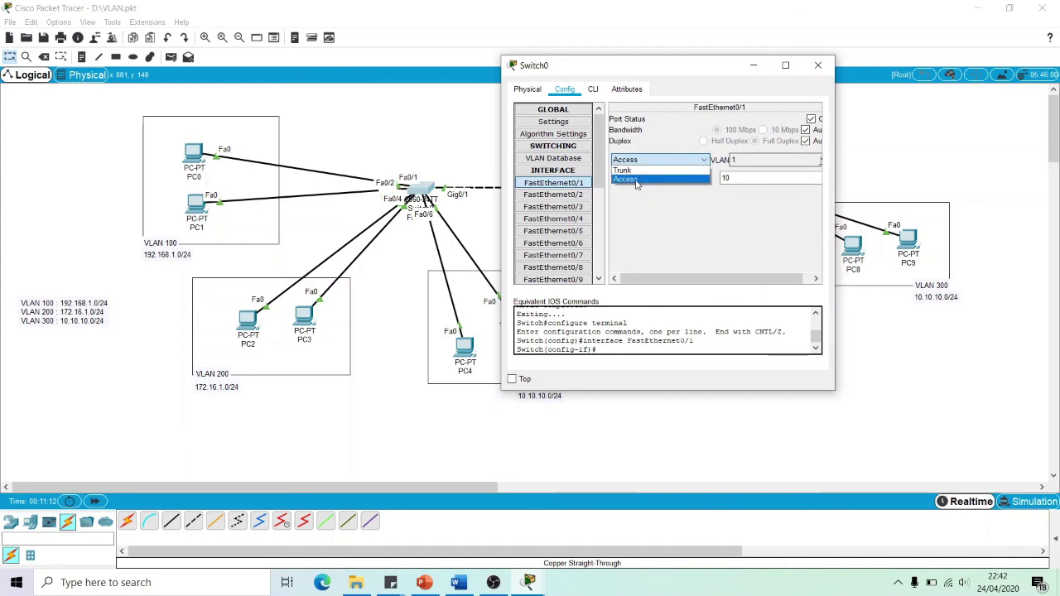
left_click(635, 180)
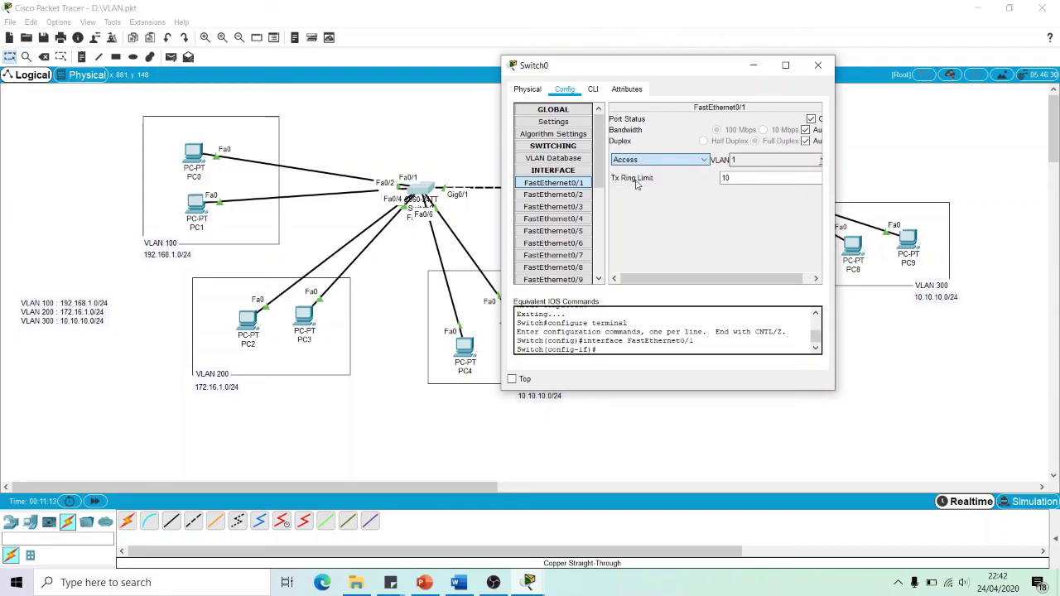
left_click(820, 162)
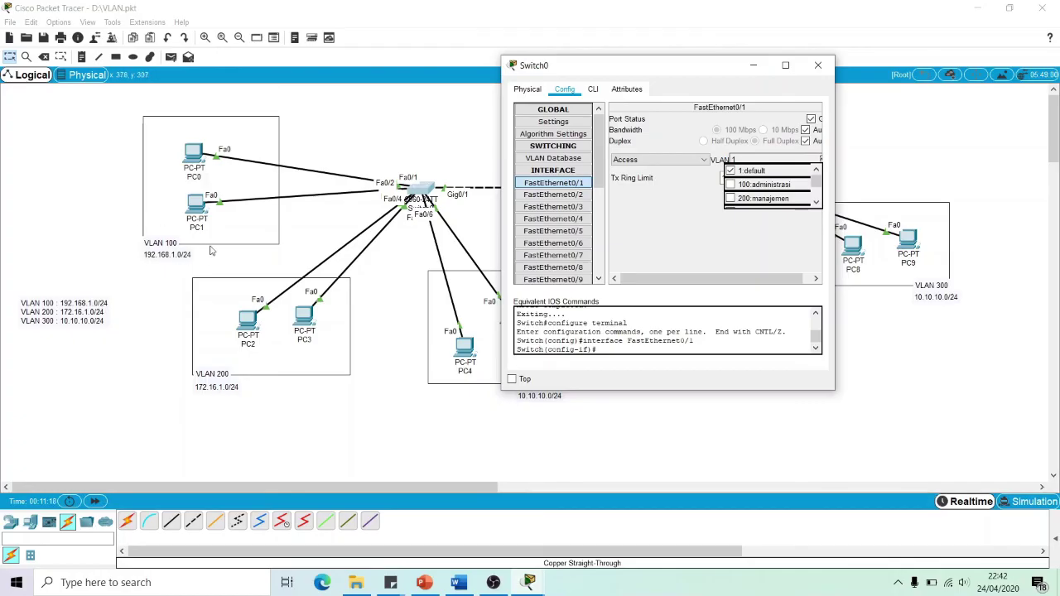
left_click(732, 186)
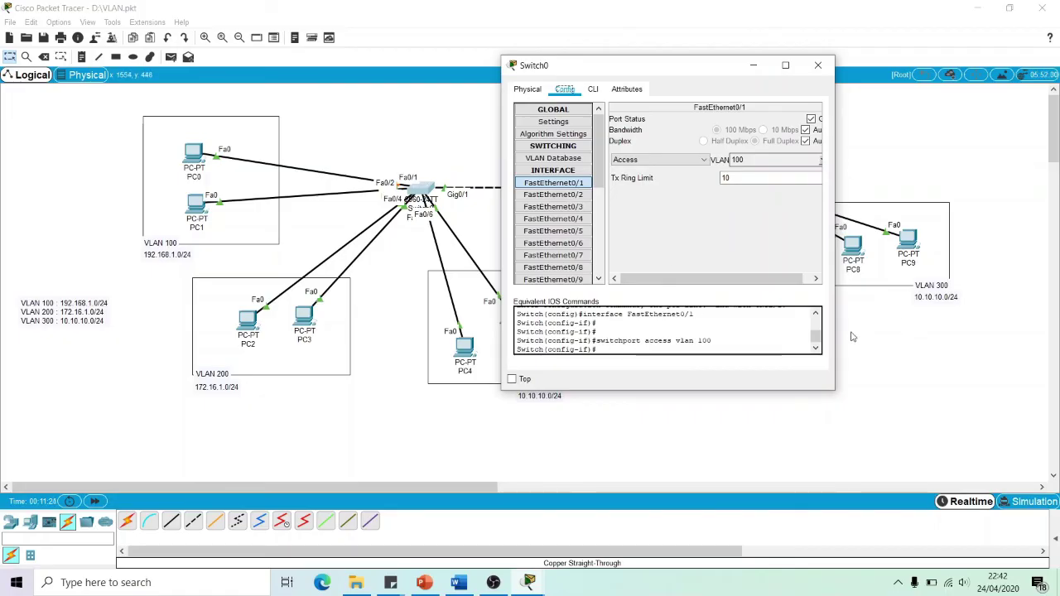
left_click_drag(631, 390, 636, 473)
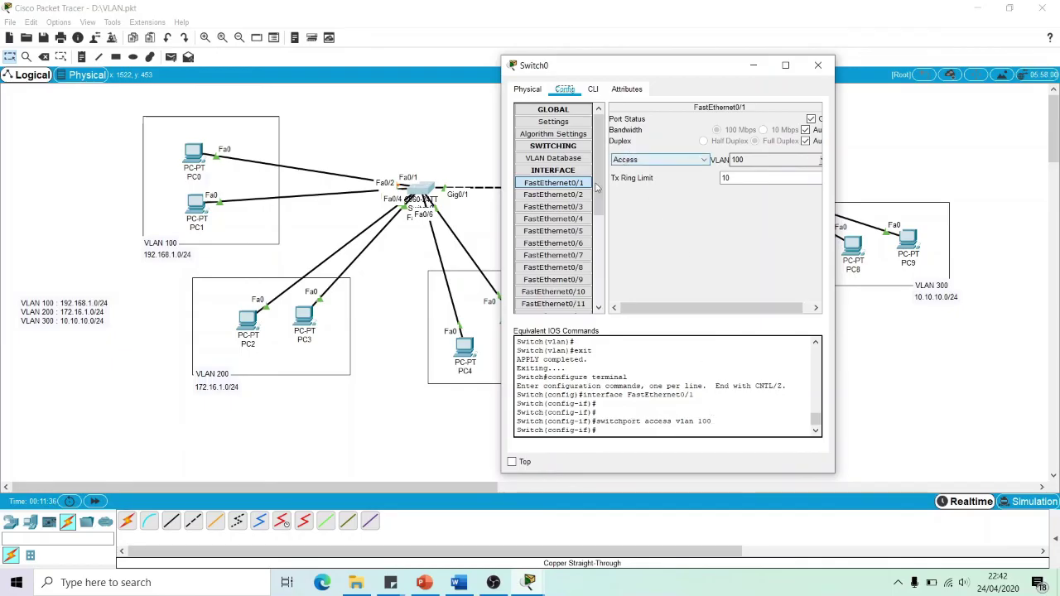
mouse_move(203, 207)
left_mouse_down()
mouse_move(311, 170)
mouse_move(315, 124)
mouse_move(219, 213)
mouse_move(196, 213)
left_mouse_up()
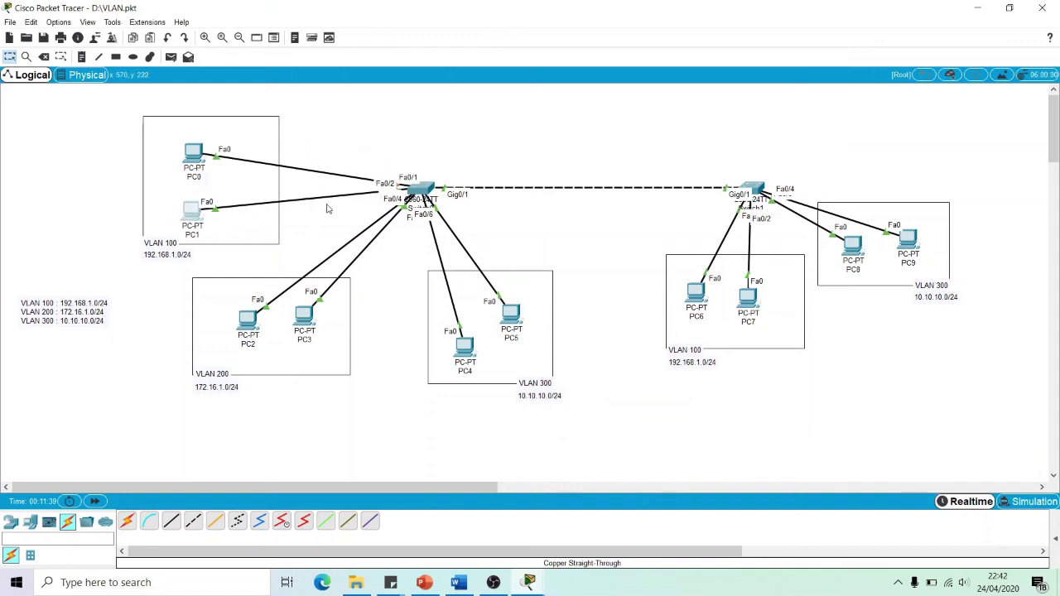
left_click(431, 199)
left_click(553, 194)
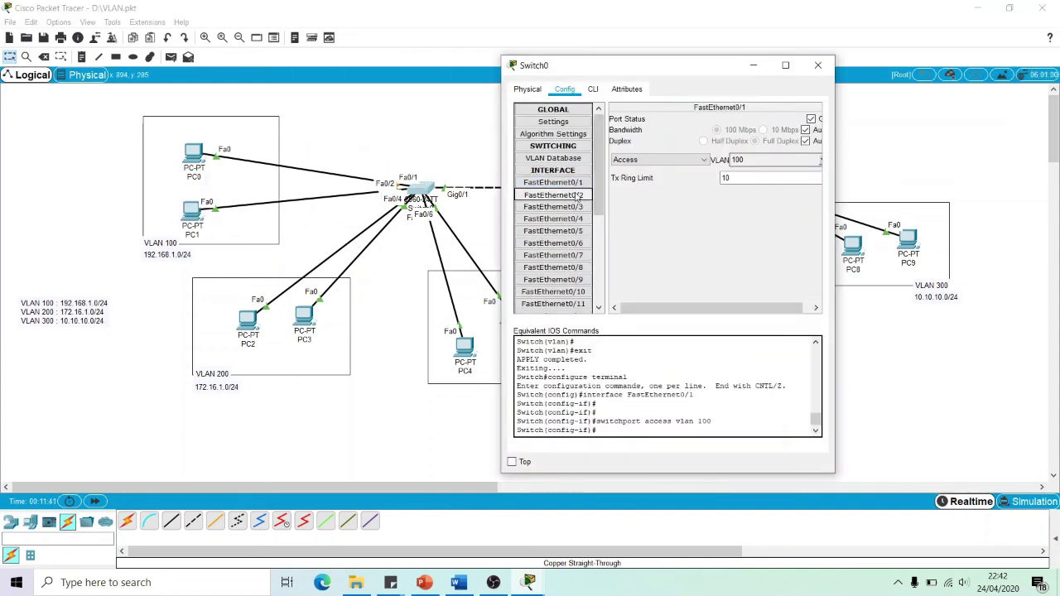
left_click(704, 160)
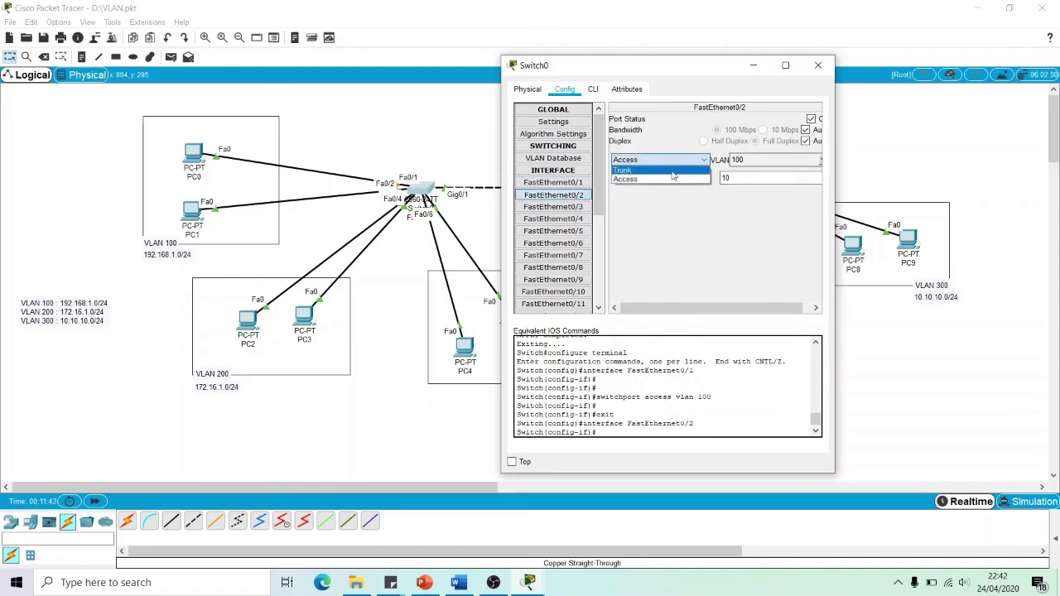
left_click(666, 180)
left_click(819, 162)
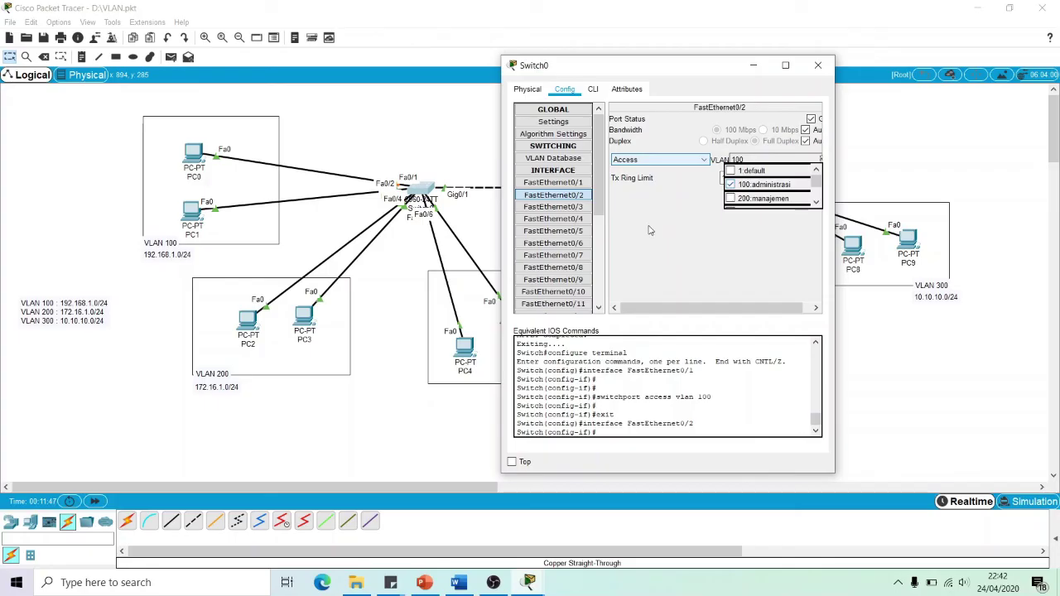
left_click(651, 230)
left_click(257, 269)
left_click_drag(300, 258, 246, 319)
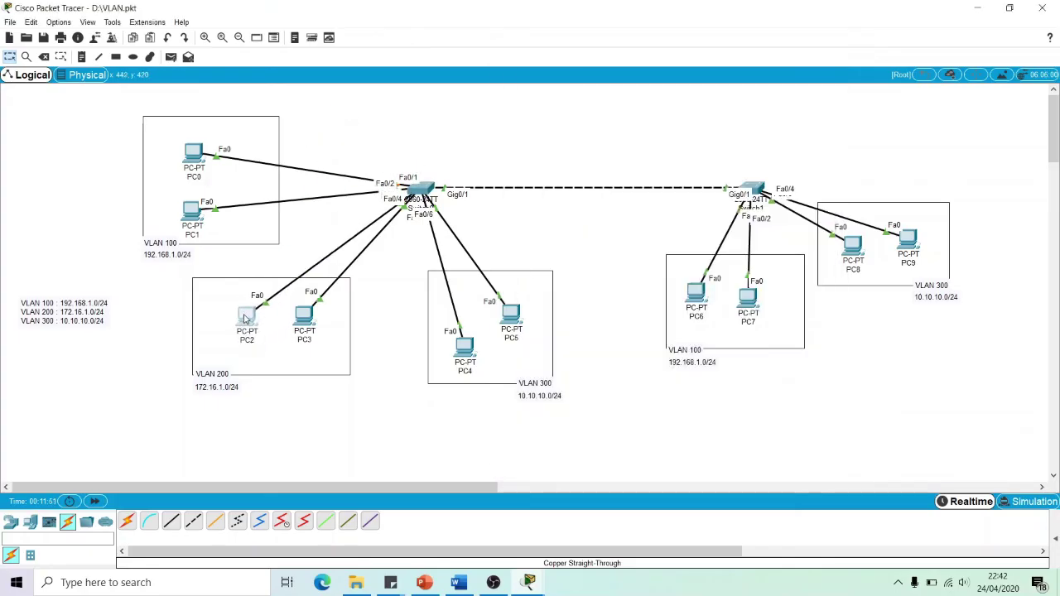
left_click(424, 188)
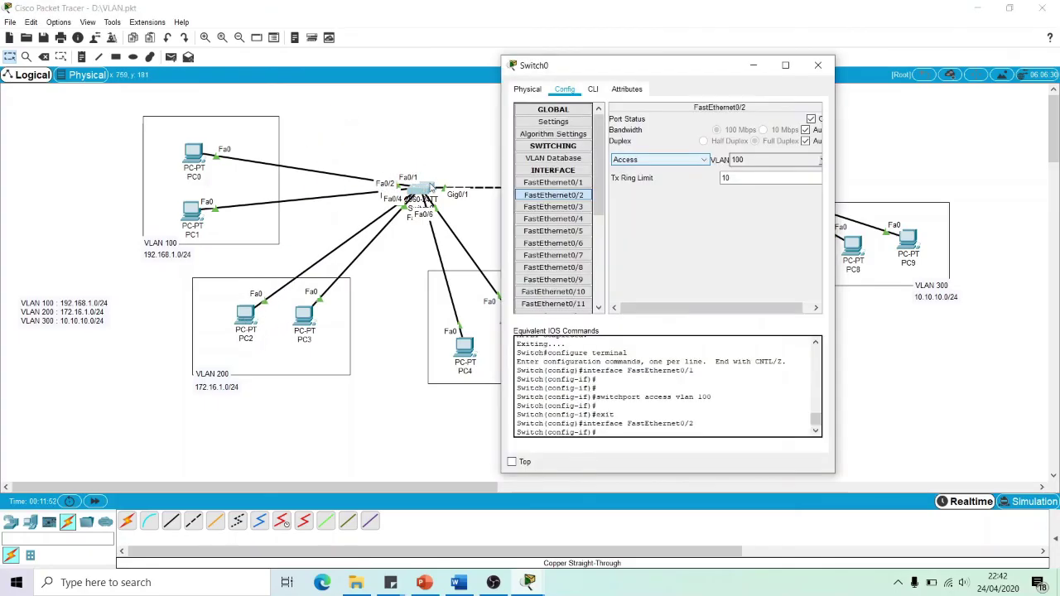
left_click(553, 206)
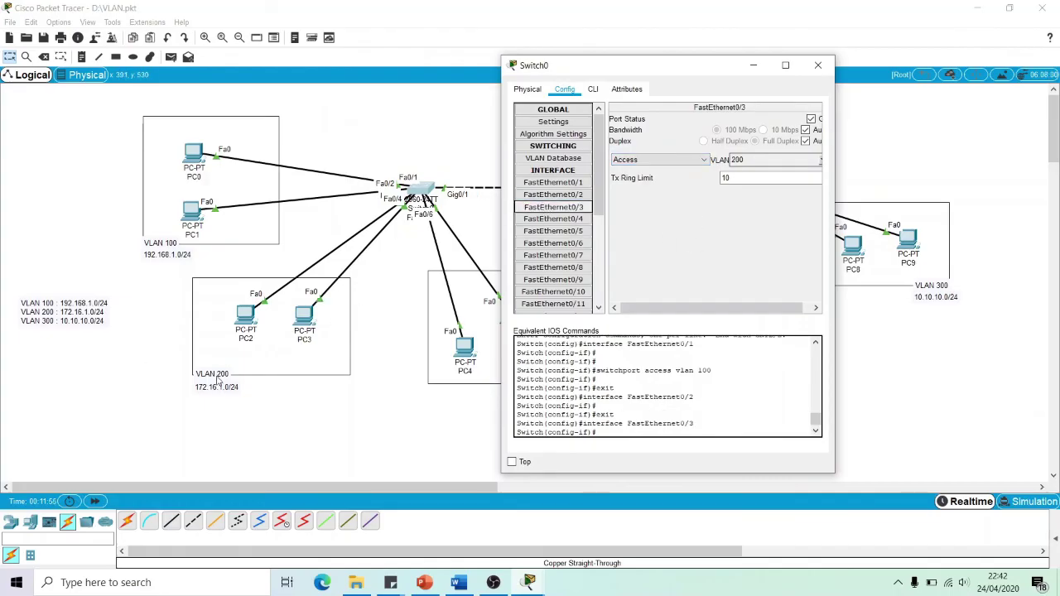
left_click(821, 162)
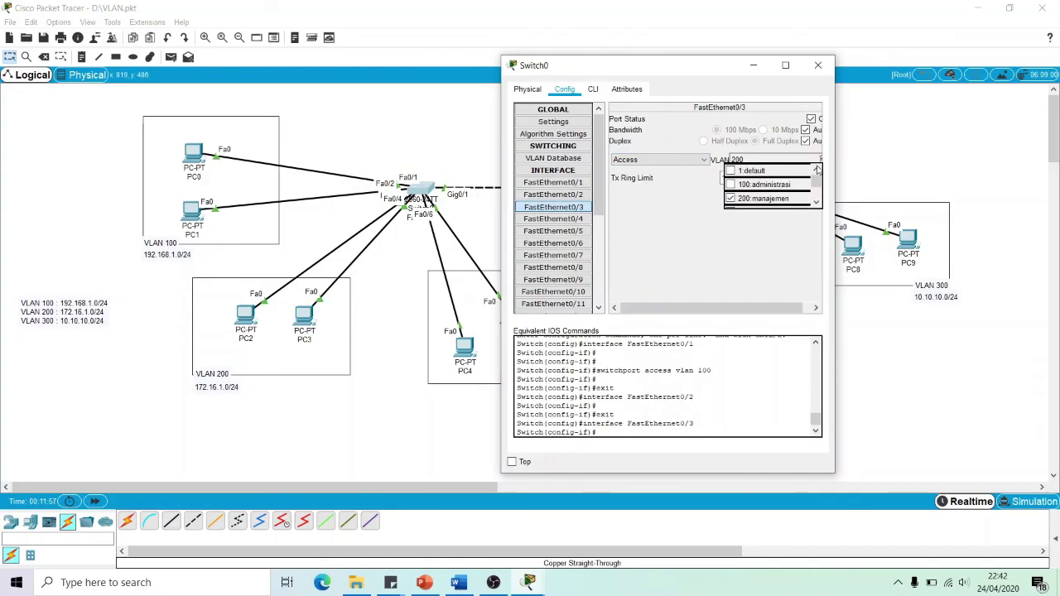
left_click(748, 203)
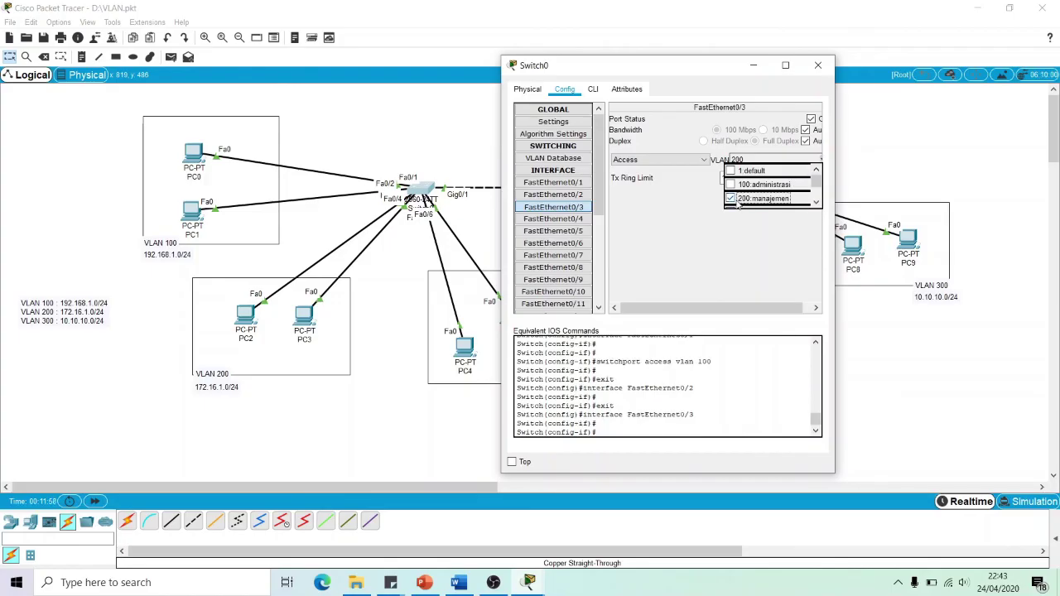
left_click(550, 219)
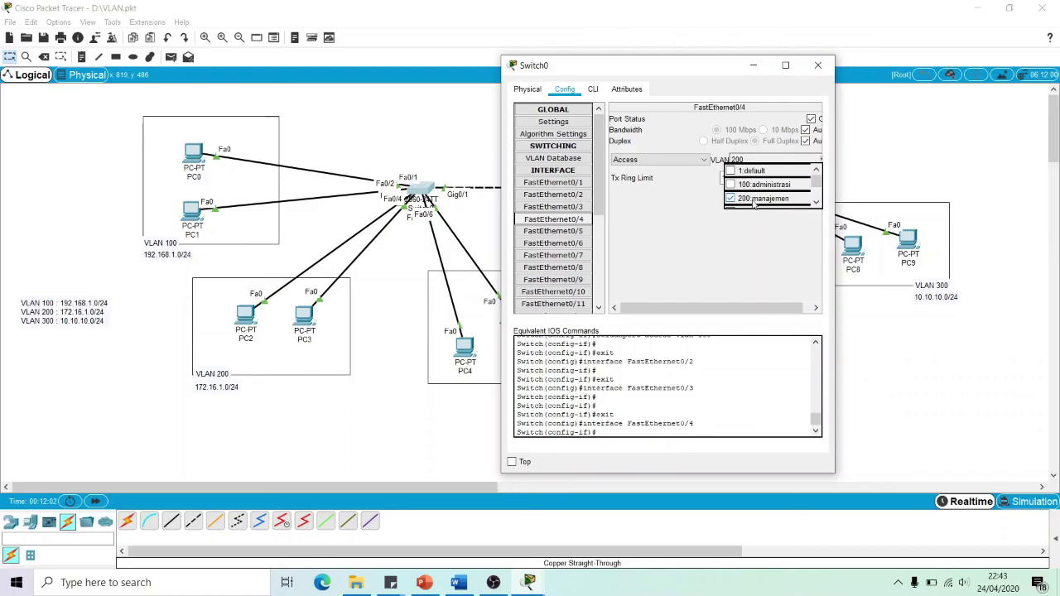
left_click_drag(654, 70, 750, 40)
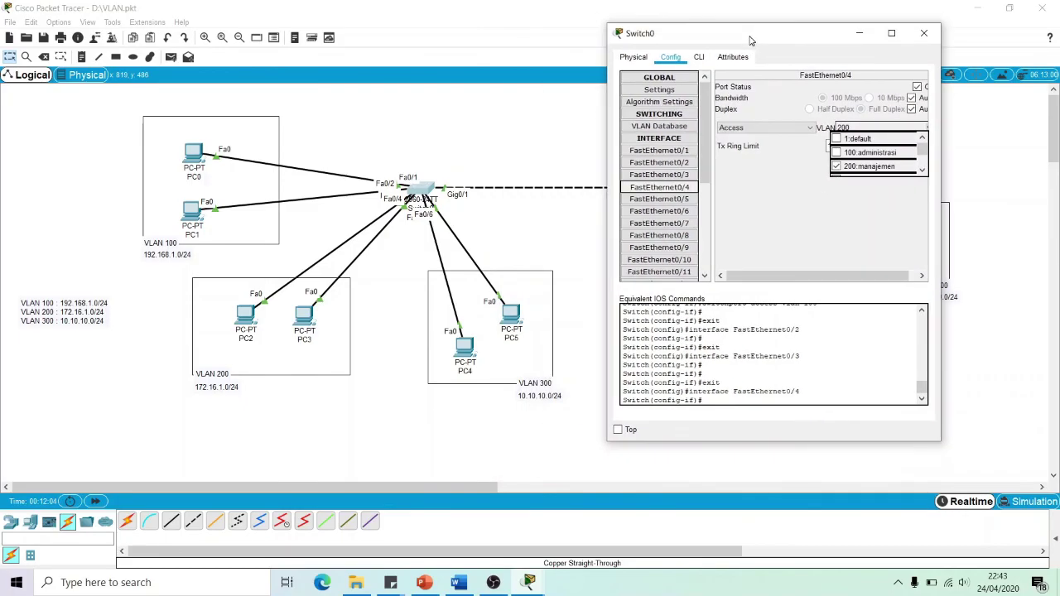
left_click(498, 258)
mouse_move(467, 355)
left_mouse_down()
mouse_move(532, 126)
mouse_move(580, 141)
mouse_move(547, 107)
mouse_move(498, 102)
mouse_move(491, 245)
mouse_move(460, 352)
mouse_move(462, 342)
left_mouse_up()
mouse_move(522, 317)
left_mouse_down()
mouse_move(562, 229)
mouse_move(524, 331)
left_mouse_up()
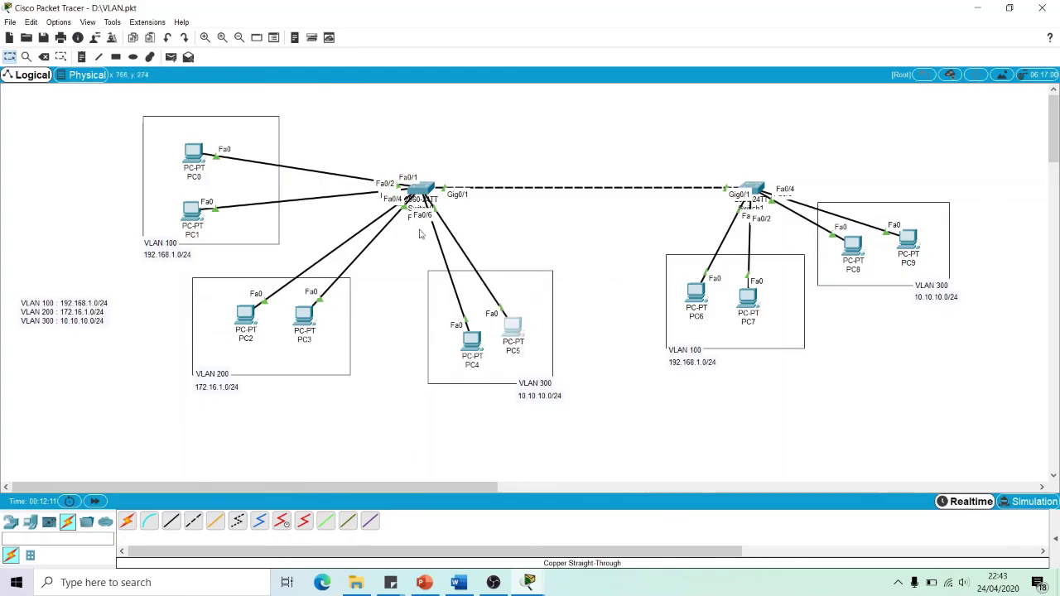
left_click(419, 191)
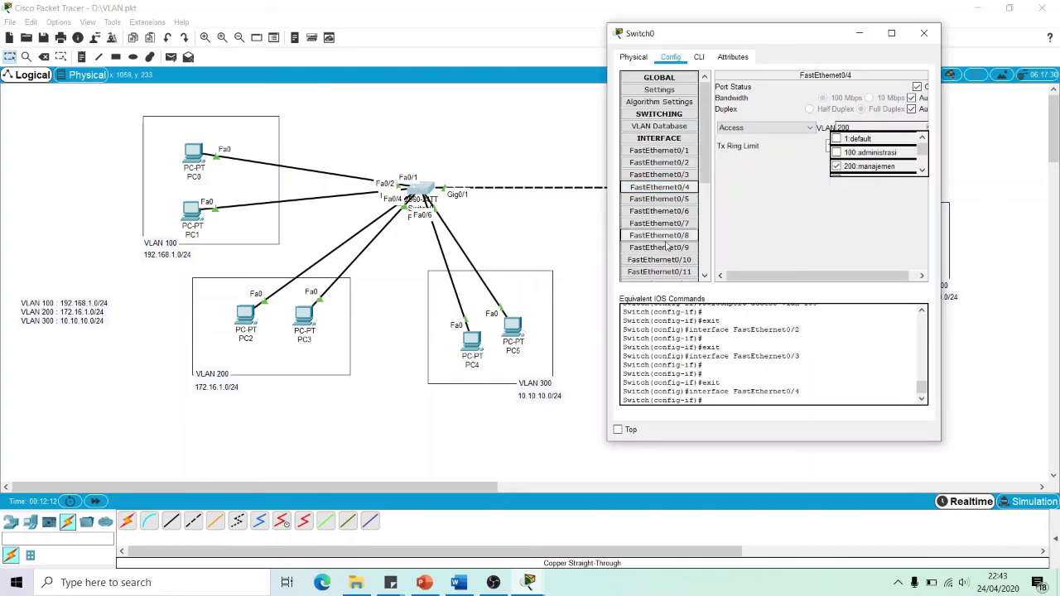
left_click(684, 200)
mouse_move(921, 151)
left_mouse_down()
mouse_move(922, 165)
mouse_move(922, 156)
left_mouse_up()
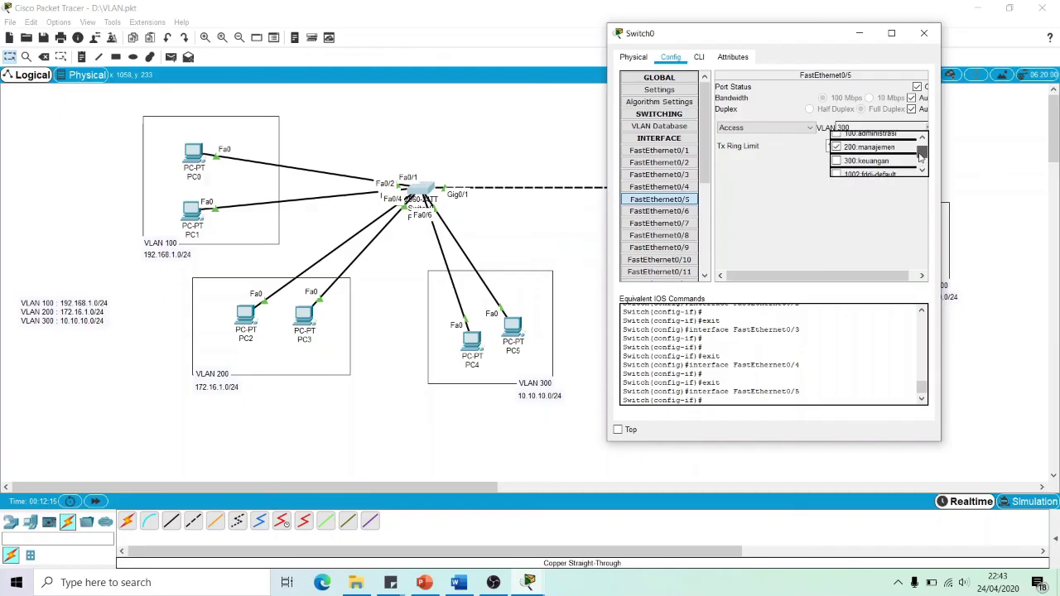
left_click(876, 147)
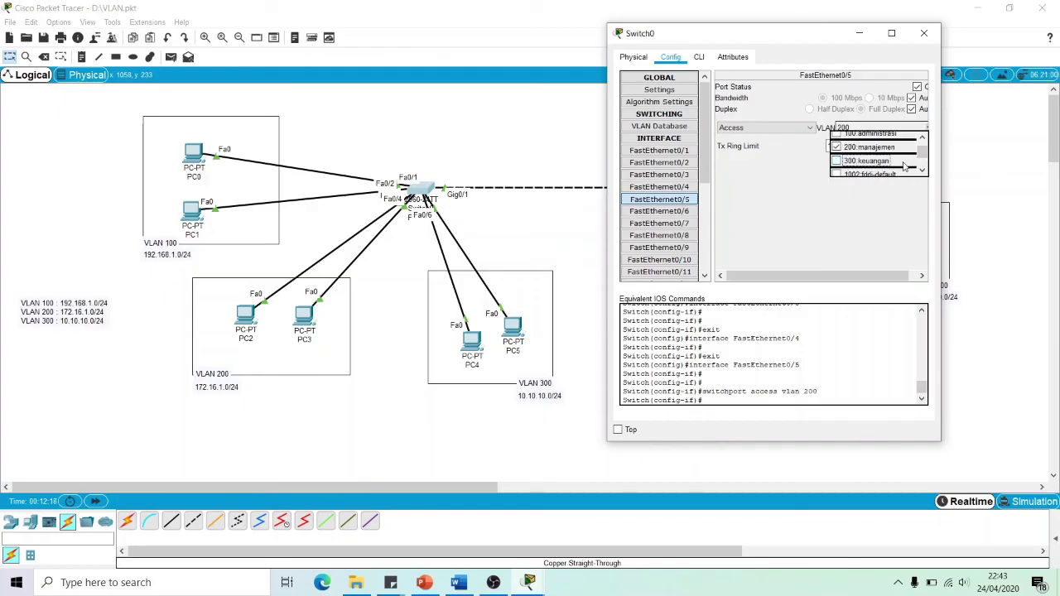
left_click(837, 162)
left_click(659, 211)
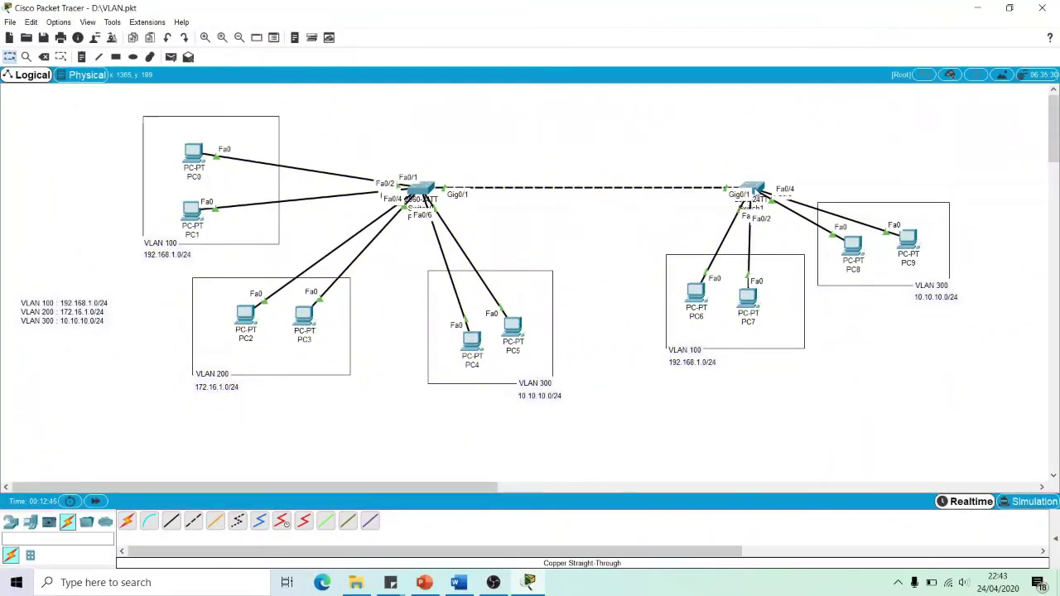
mouse_move(755, 193)
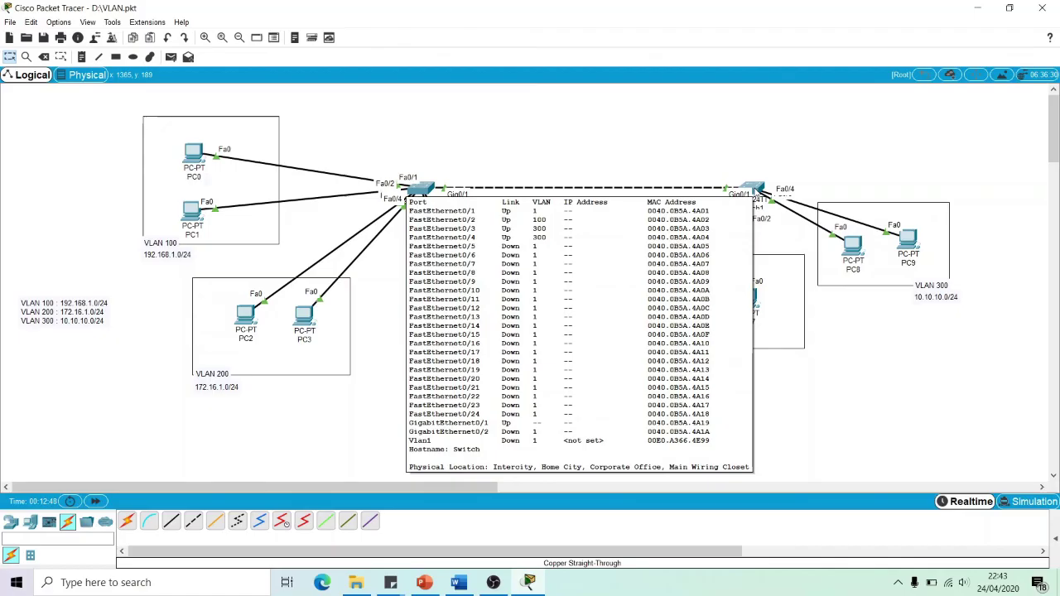
left_click(755, 193)
left_click_drag(564, 120, 527, 109)
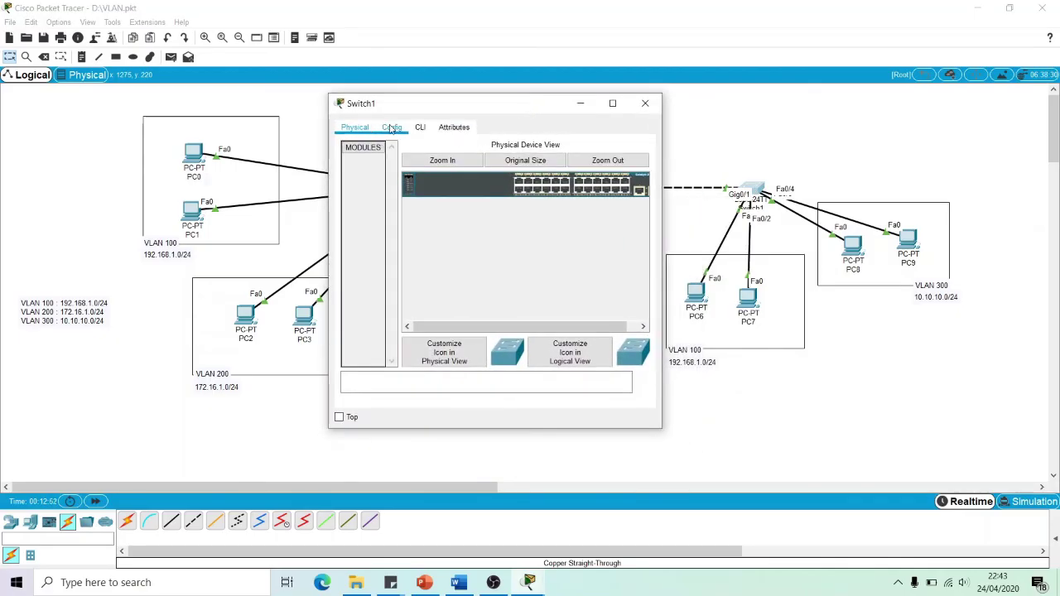
left_click(392, 127)
left_click(740, 294)
left_click_drag(701, 298, 764, 309)
Open Switch1 and review VLANs 100, 200 and 300 in its VLAN Database
left_click_drag(853, 260, 908, 249)
double_click(752, 188)
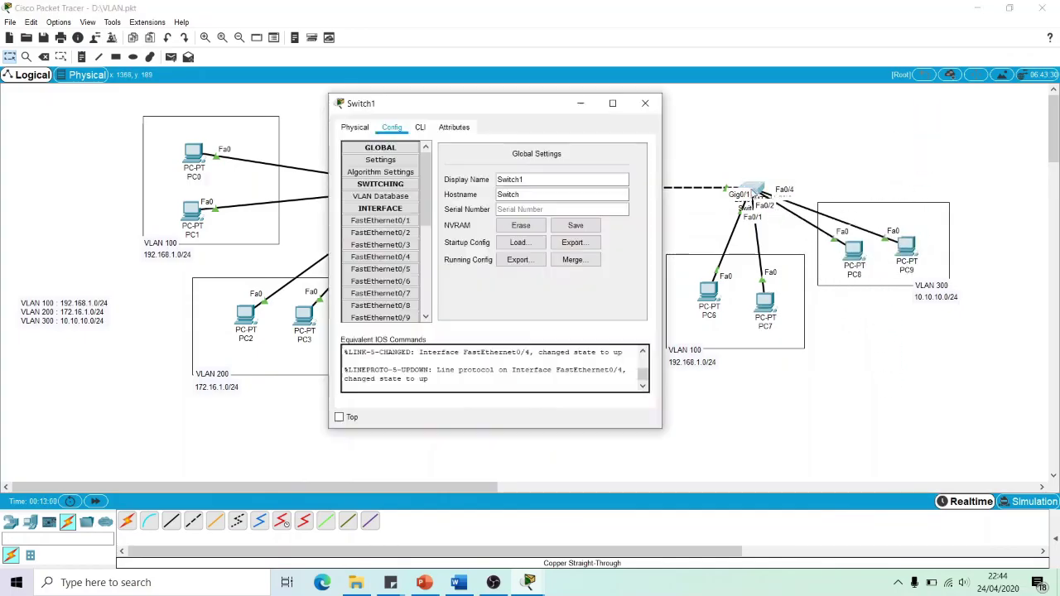
left_click(383, 197)
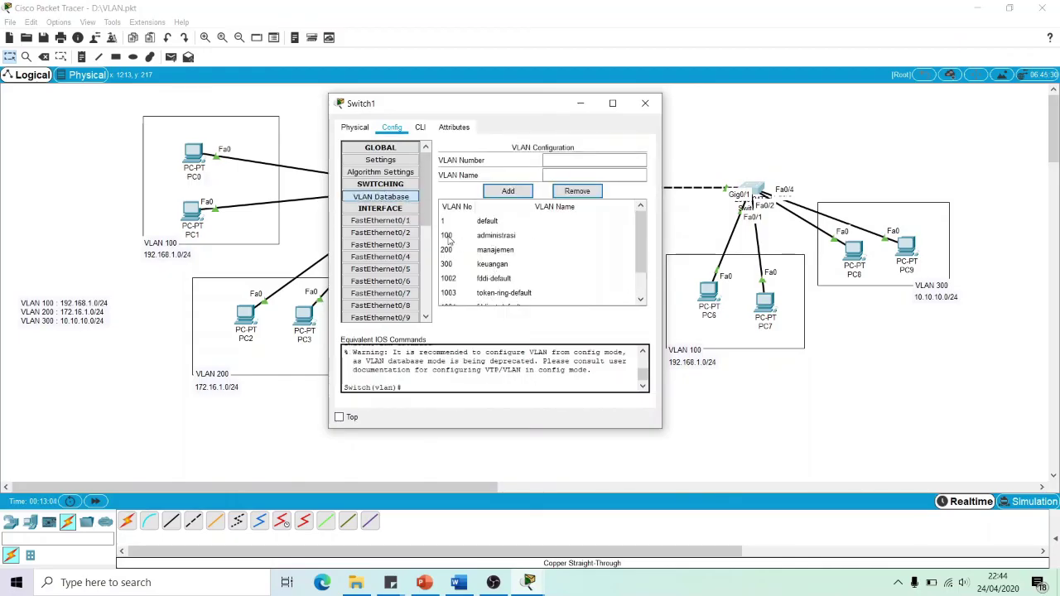
left_click(484, 237)
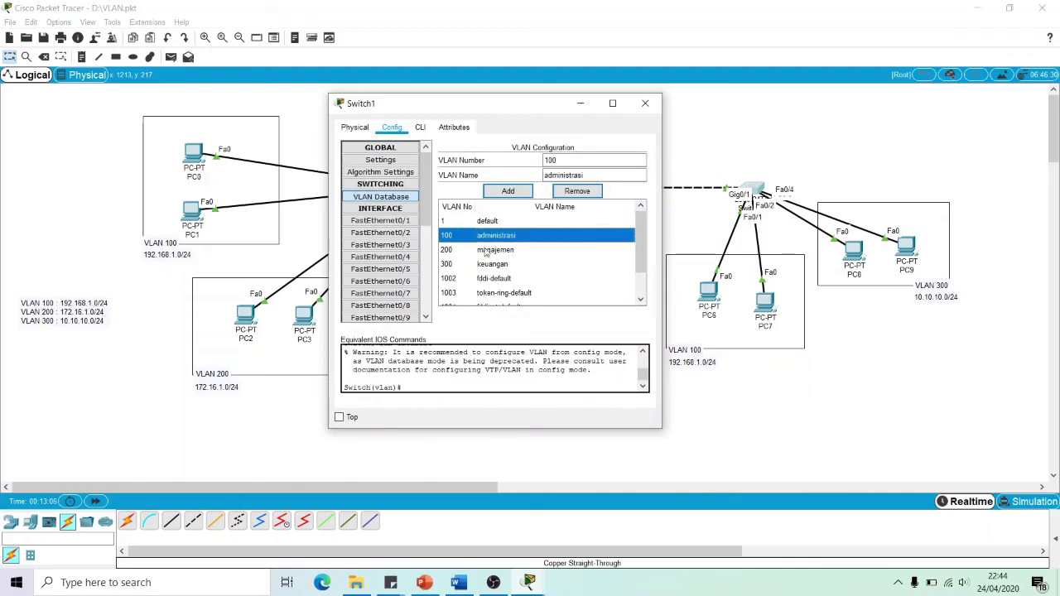
left_click(488, 251)
left_click(489, 265)
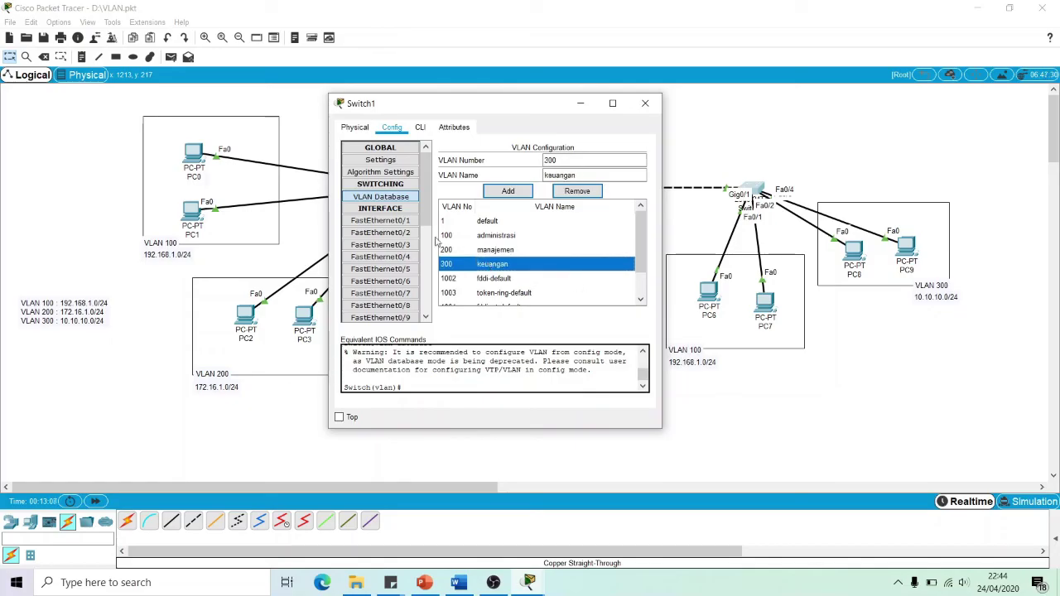
Make Switch1's FastEthernet0/1 an access port on VLAN 100 administrasi
left_click(385, 221)
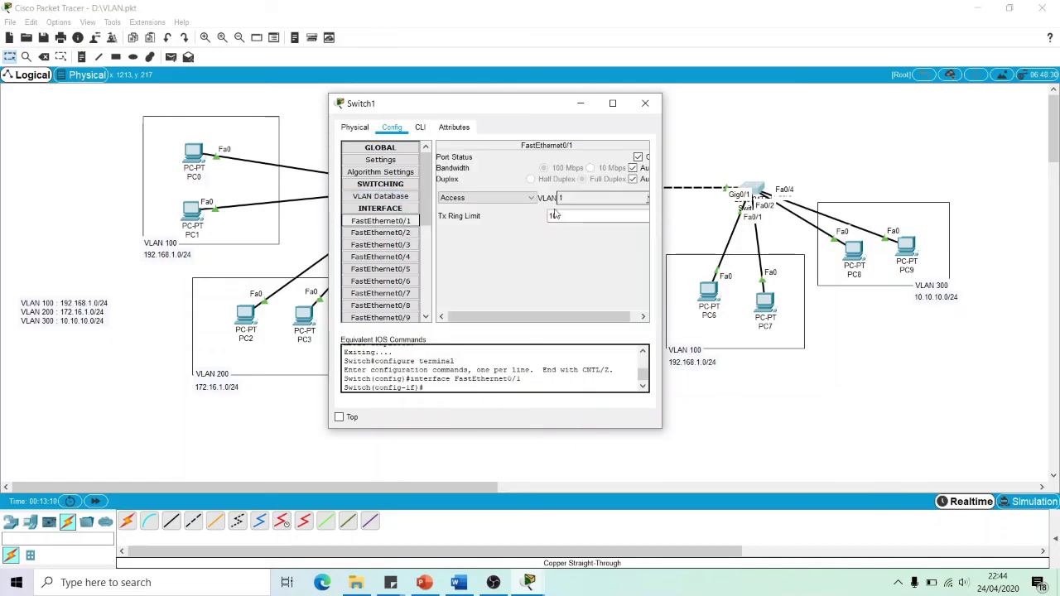
left_click(497, 197)
left_click(464, 207)
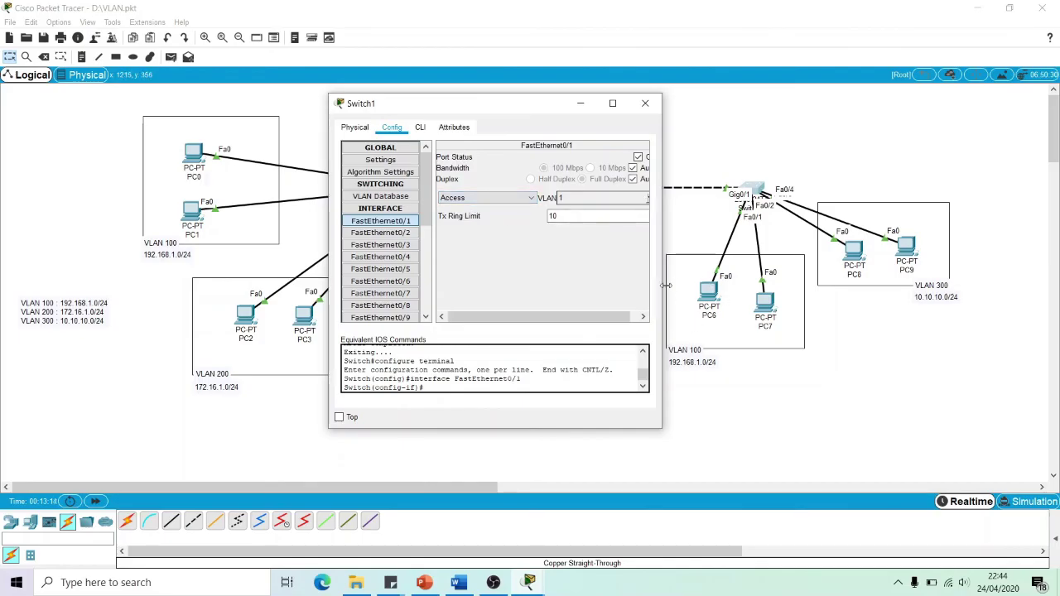
left_click(649, 201)
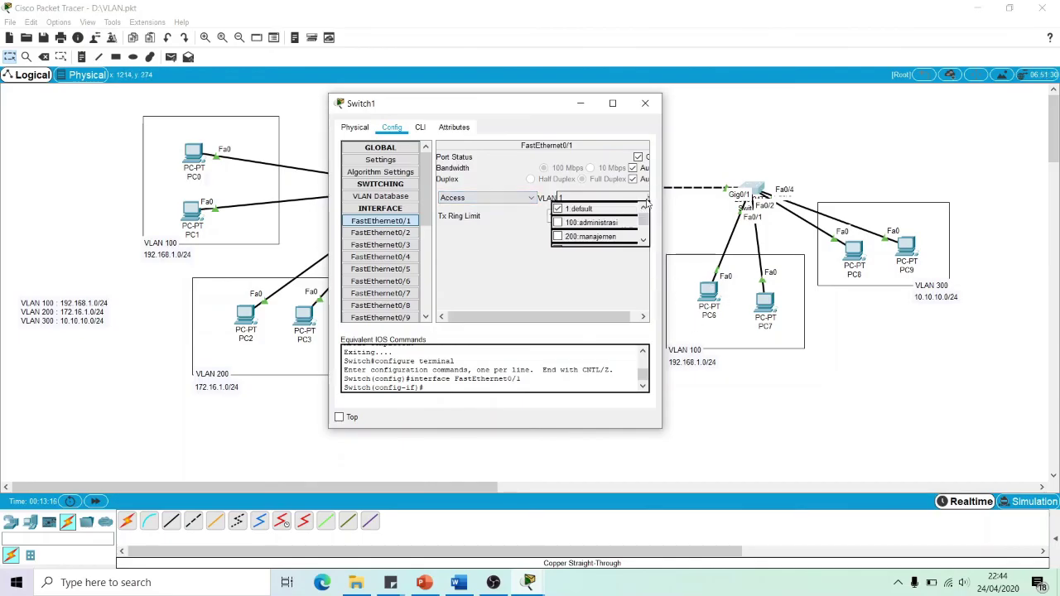
left_click(587, 224)
Put FastEthernet0/3 in VLAN 300 keuangan, check ports 0/2 and 0/4, and close Switch1
left_click(398, 236)
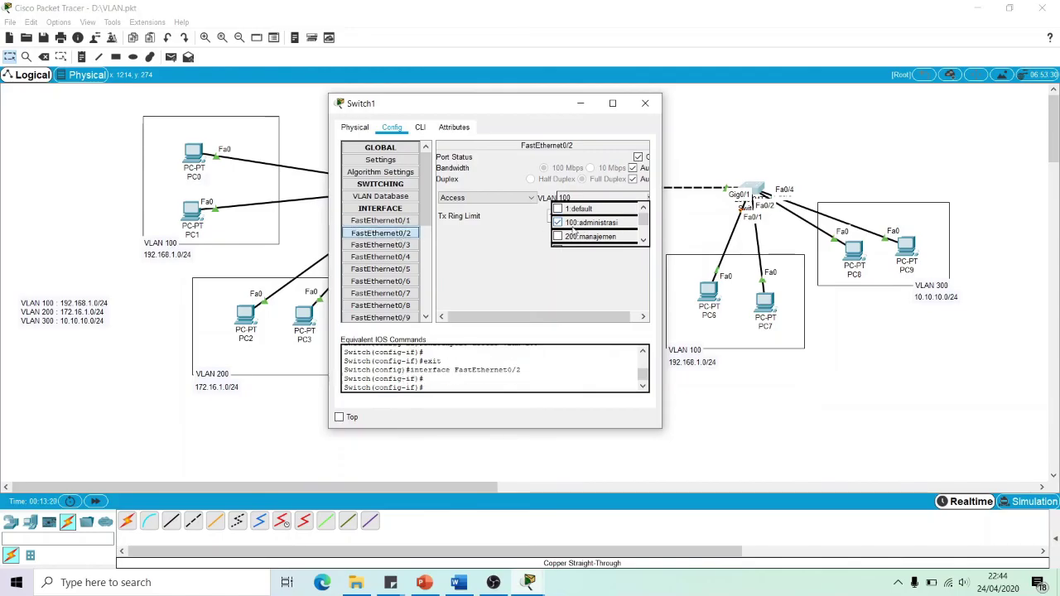
left_click(400, 249)
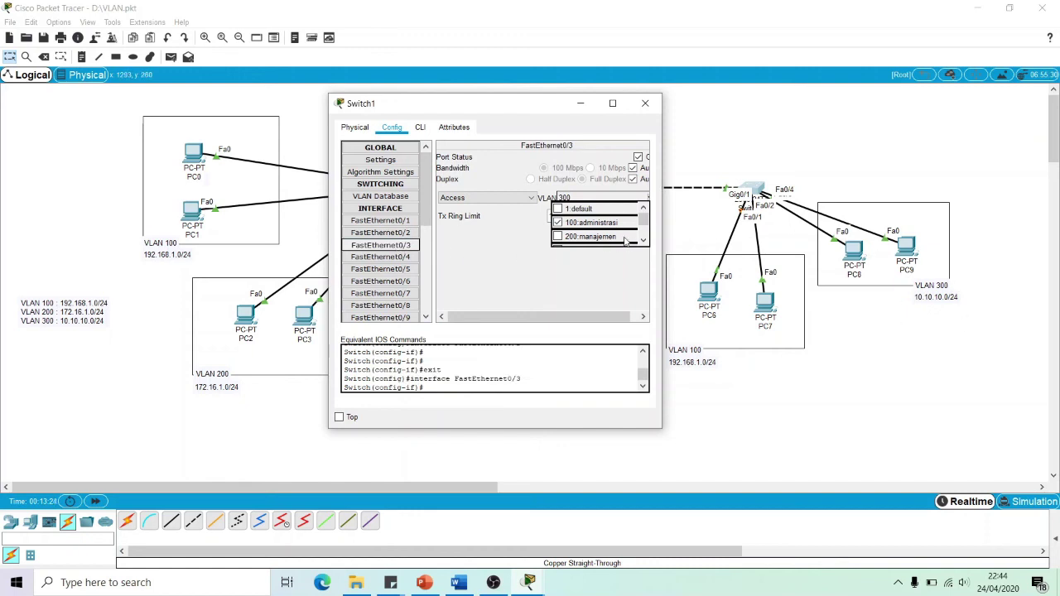
scroll(633, 223, "down", 1)
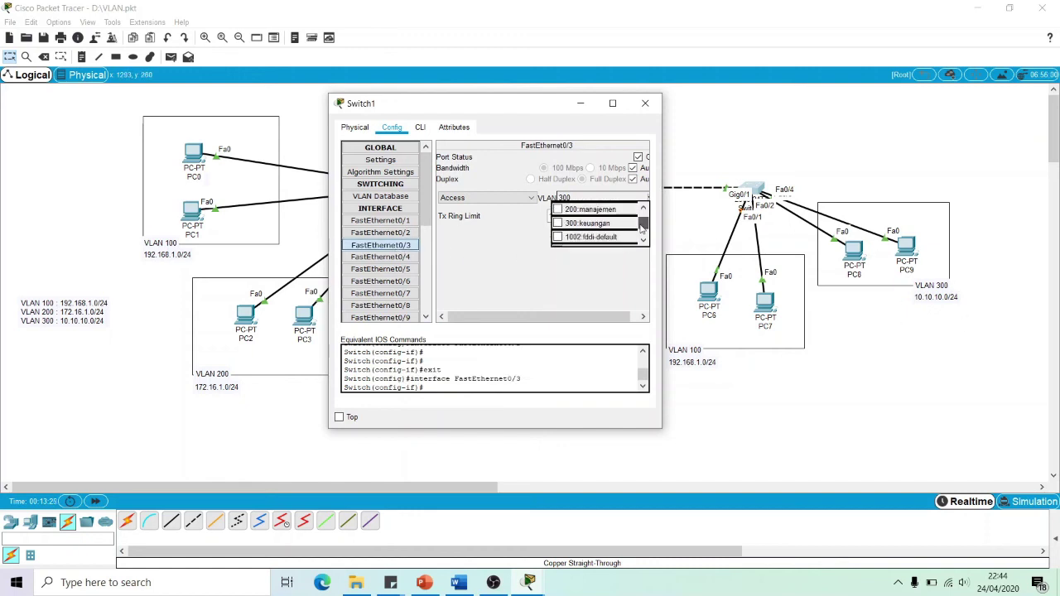
left_click(574, 225)
left_click(558, 224)
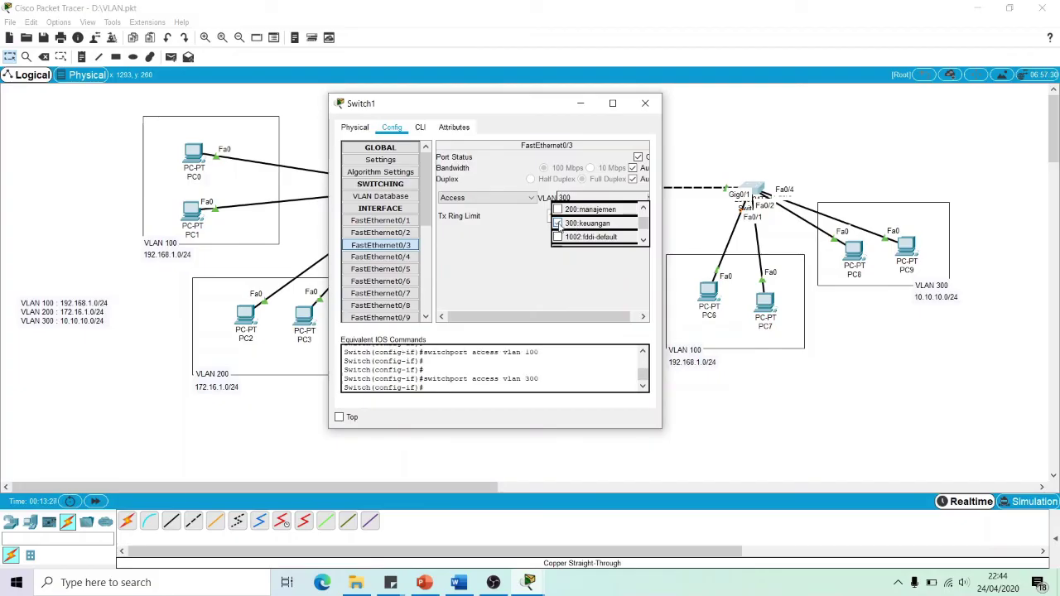
left_click(381, 256)
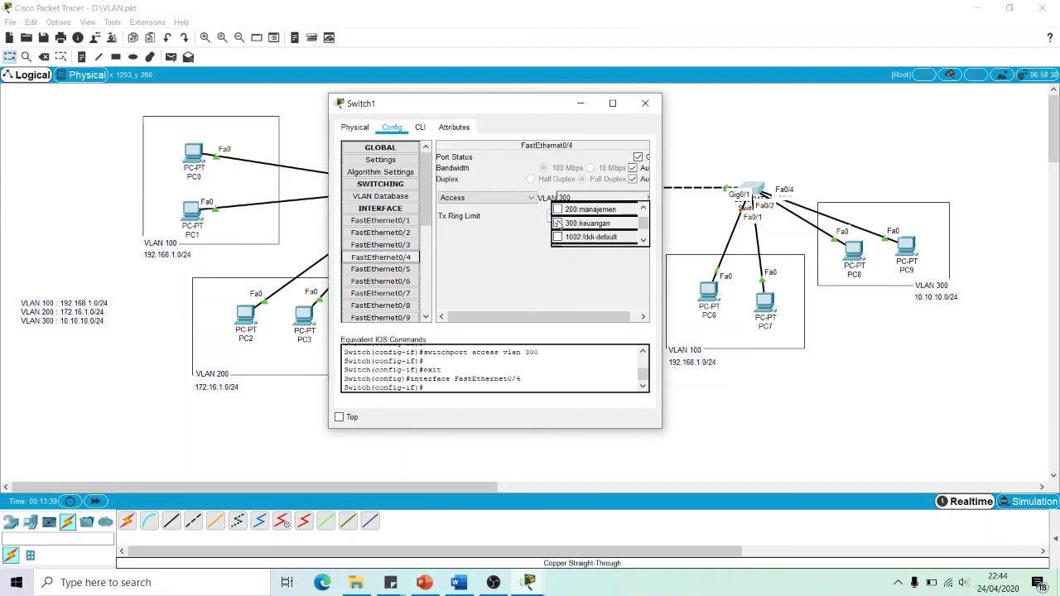
left_click(646, 103)
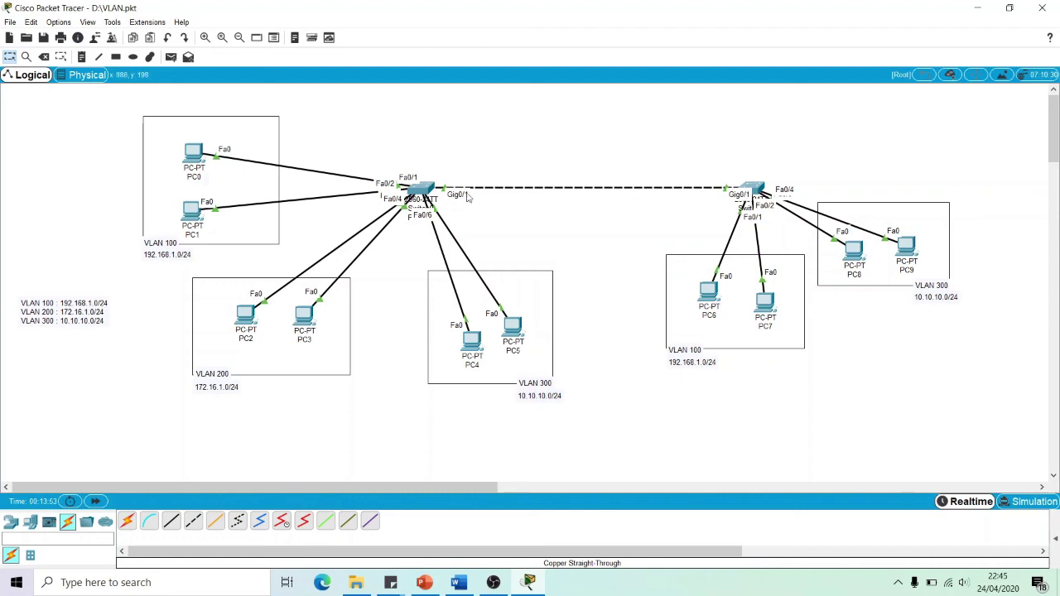
mouse_move(424, 192)
left_click(421, 189)
left_click_drag(398, 121, 196, 84)
left_click_drag(262, 185, 262, 273)
left_click(226, 285)
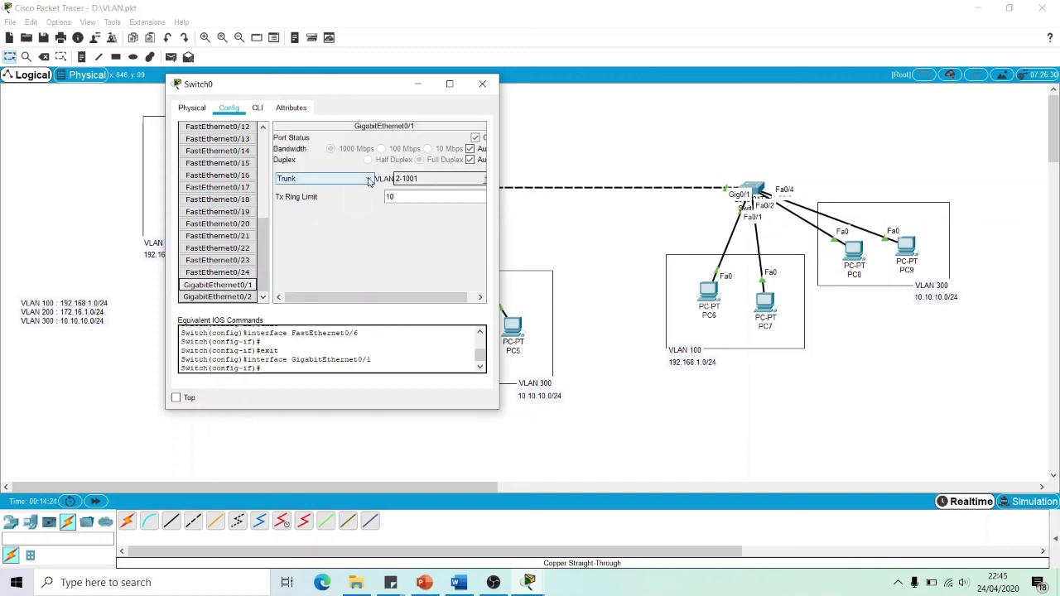
left_click(369, 181)
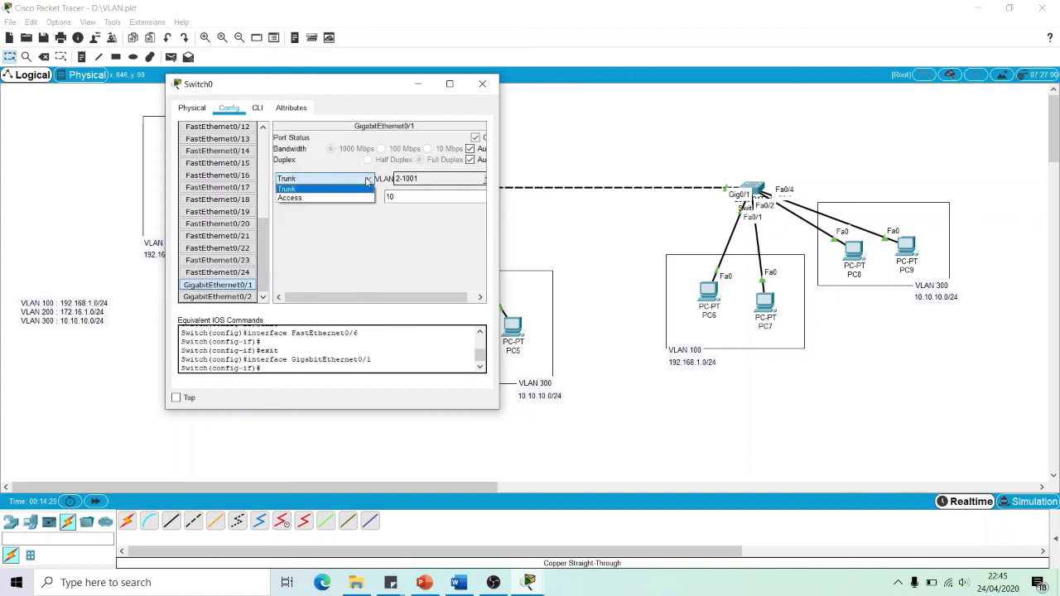
left_click(300, 190)
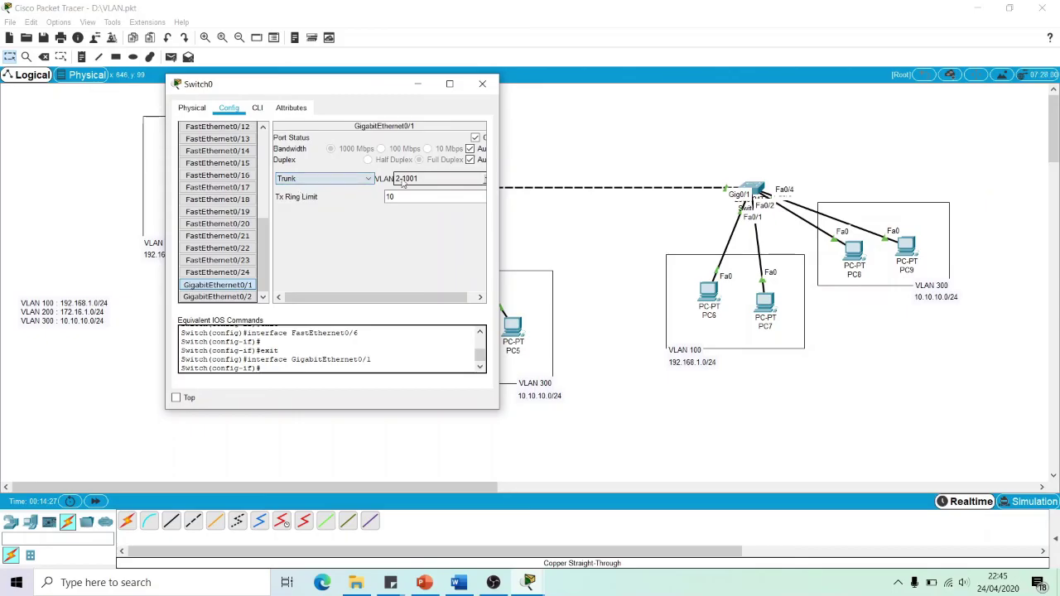
left_click(486, 181)
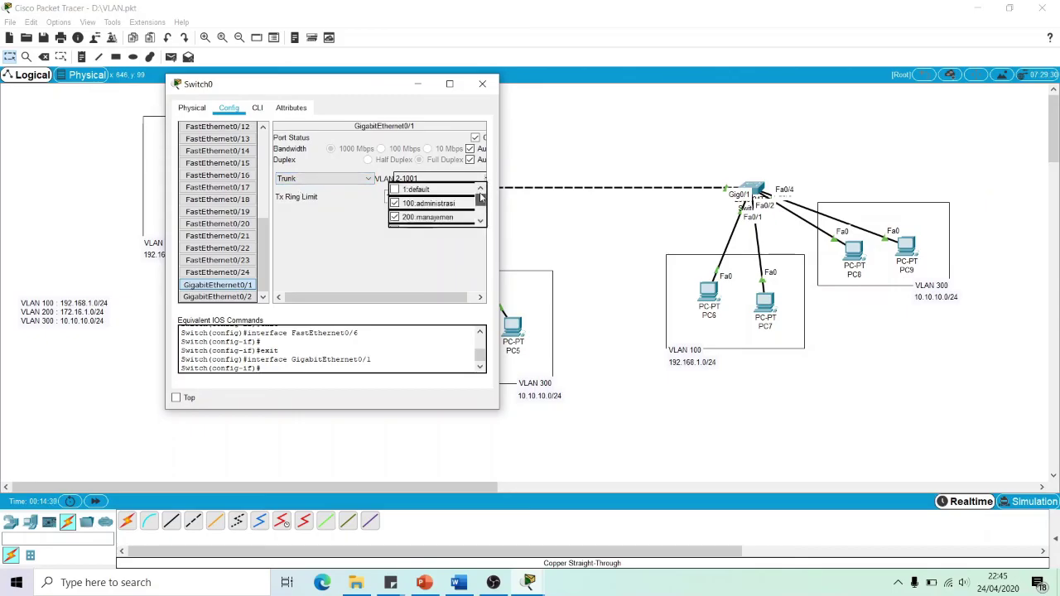
left_click_drag(367, 90, 615, 95)
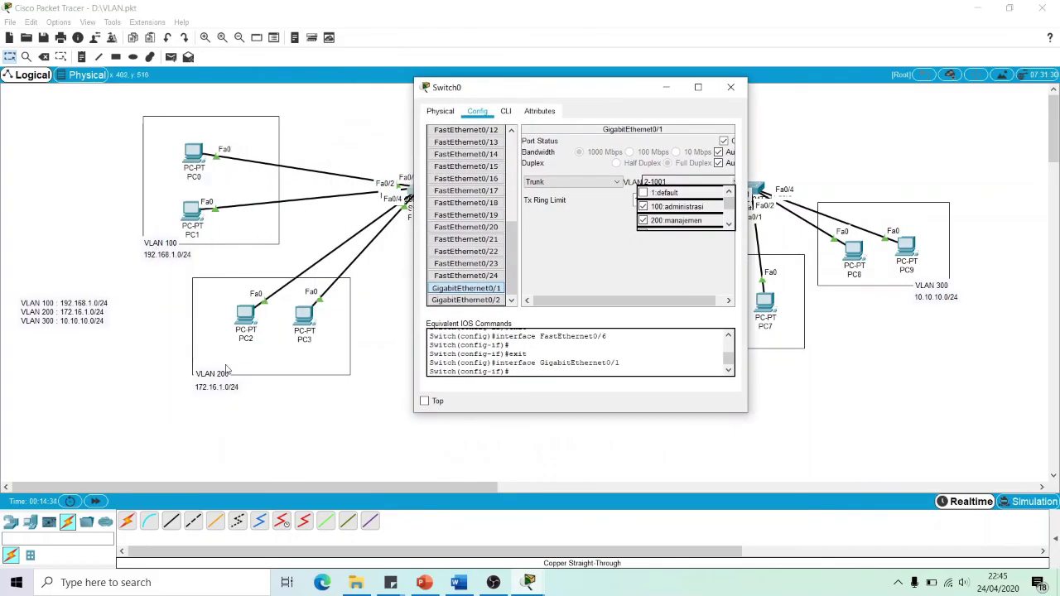
left_click_drag(521, 87, 303, 73)
scroll(550, 192, "down", 2)
scroll(551, 192, "up", 2)
left_click(466, 192)
left_click(465, 192)
left_click(465, 206)
left_click(465, 206)
scroll(552, 193, "down", 1)
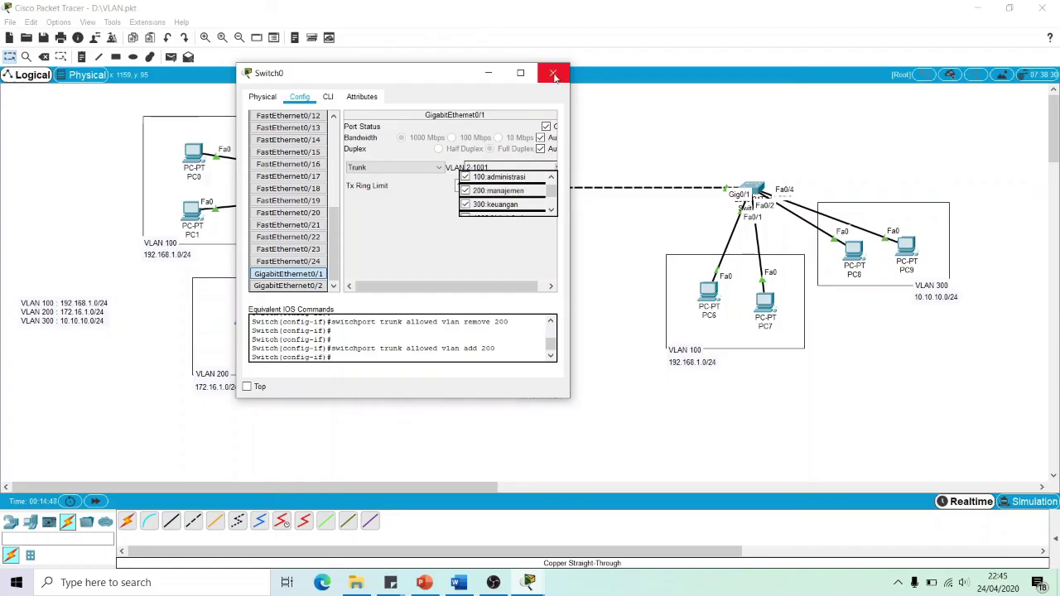
left_click(554, 73)
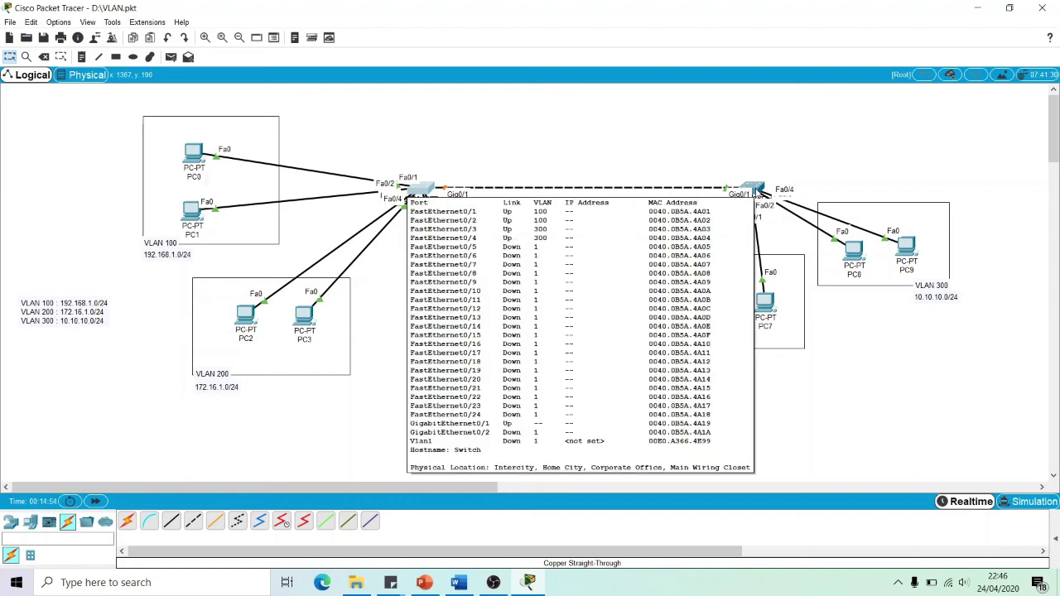
left_click(754, 191)
left_click_drag(568, 118, 487, 102)
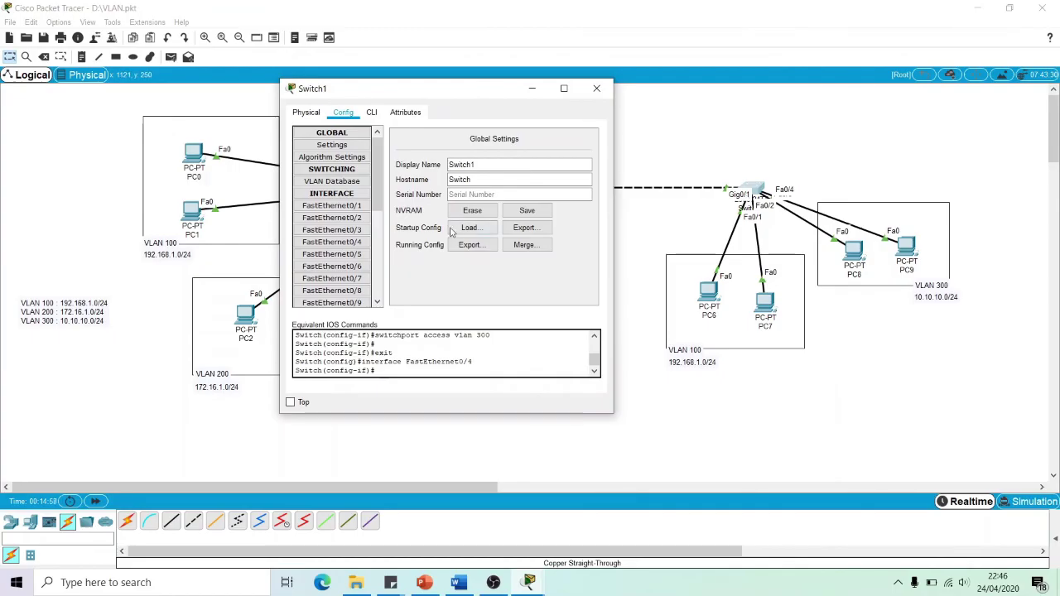
left_click_drag(379, 200, 379, 285)
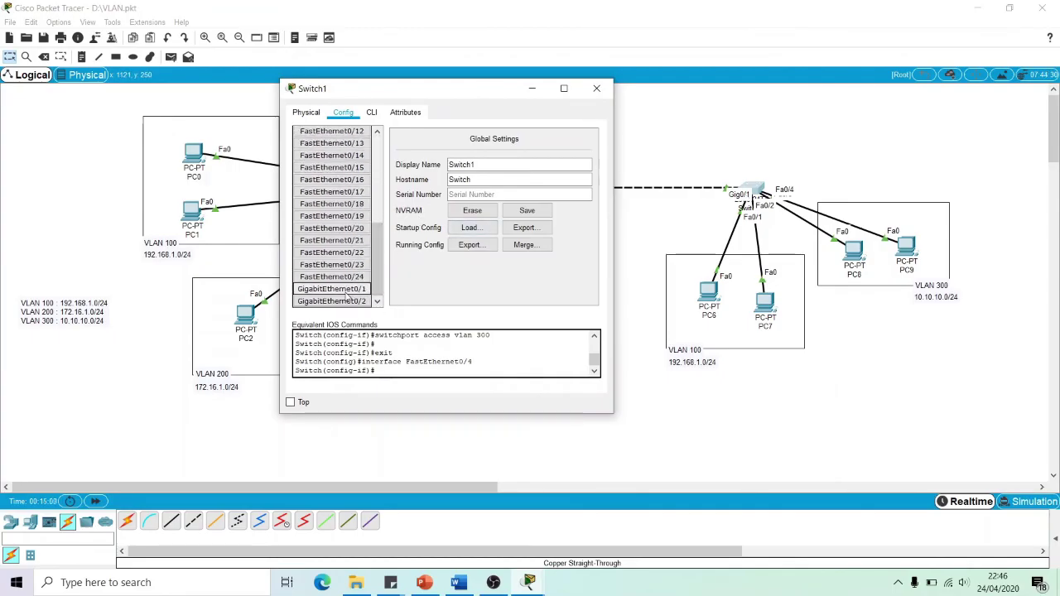
left_click(346, 290)
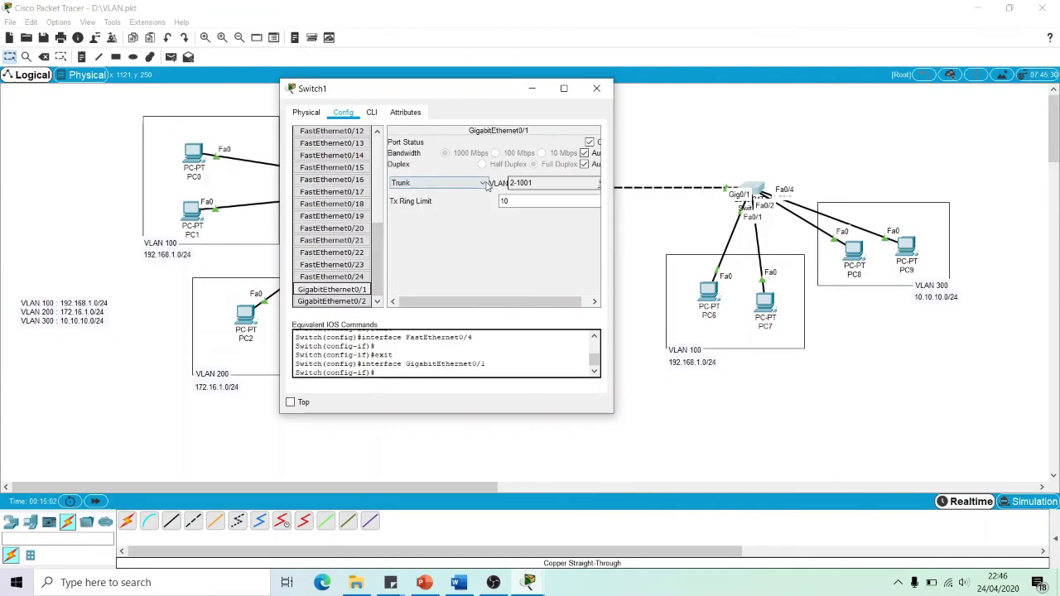
left_click(484, 183)
left_click(442, 197)
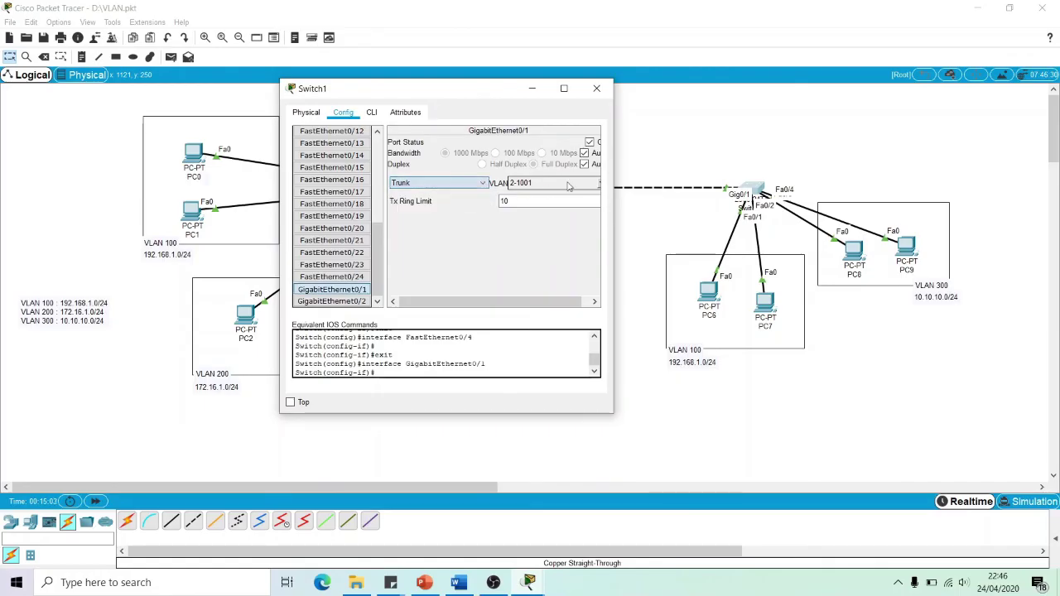
left_click(598, 183)
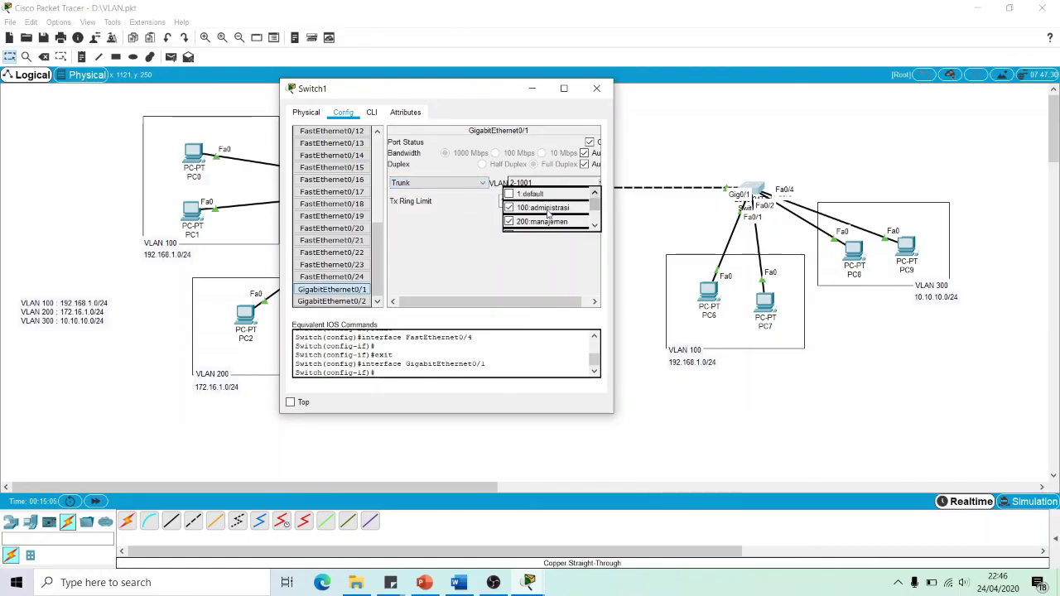
left_click(599, 213)
left_click(599, 213)
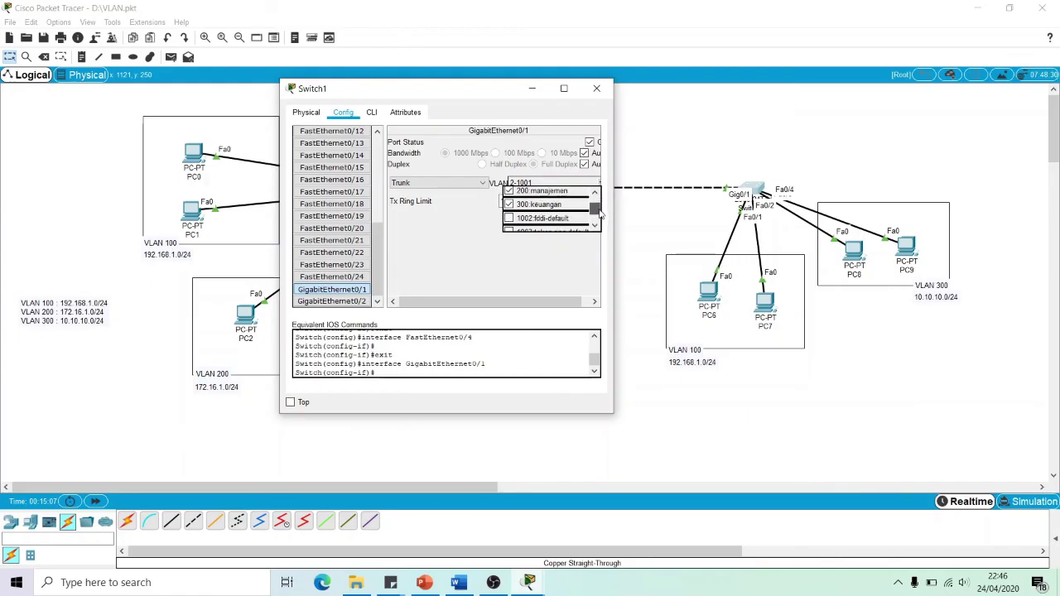
left_click(596, 90)
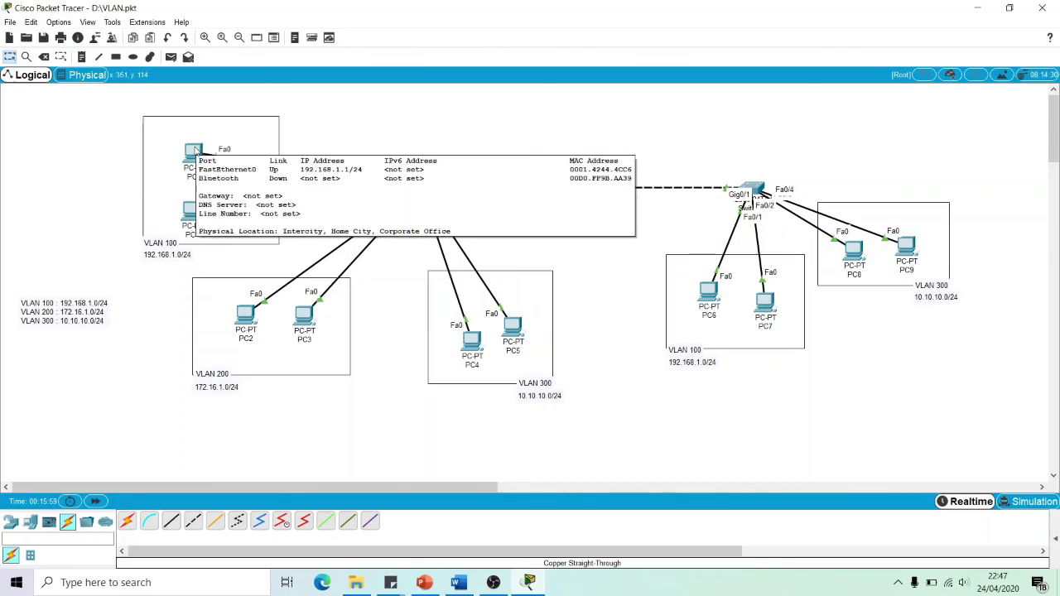
Run ipconfig in PC0's Command Prompt to confirm its address 192.168.1.1
left_click(196, 149)
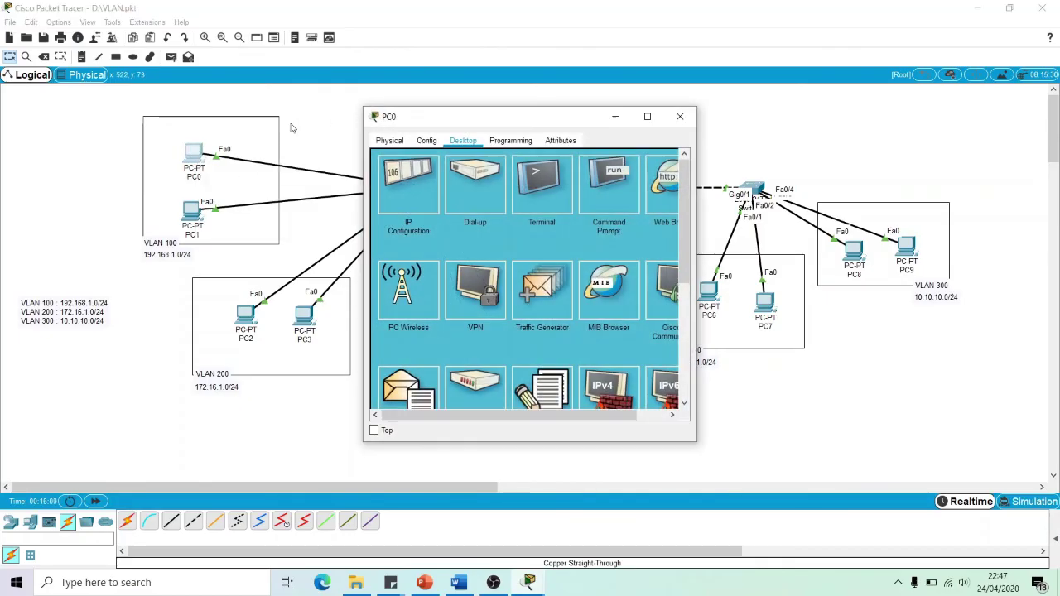
left_click_drag(403, 114, 380, 115)
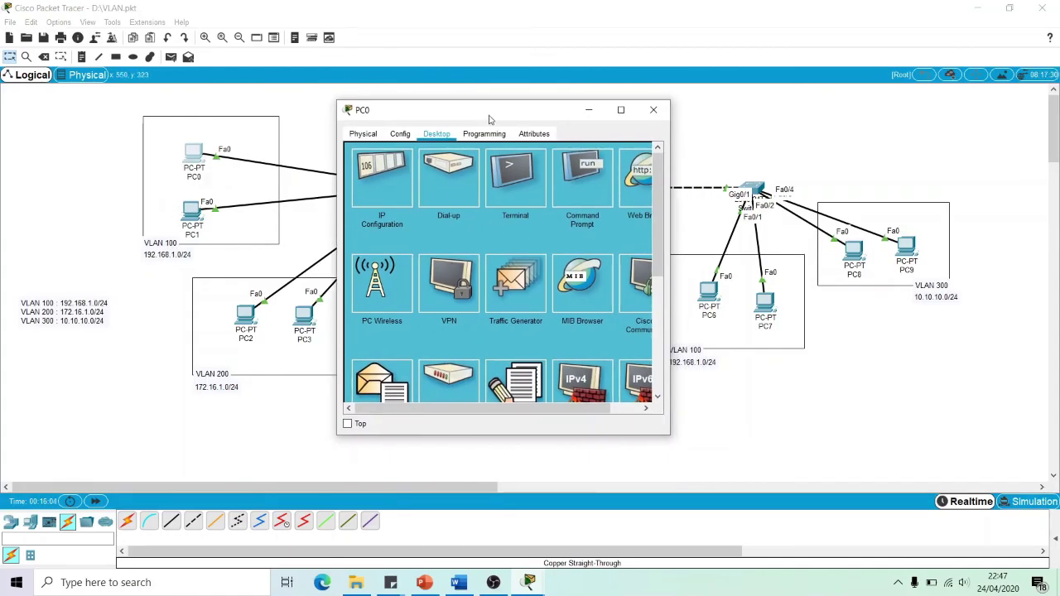
left_click_drag(488, 121, 459, 121)
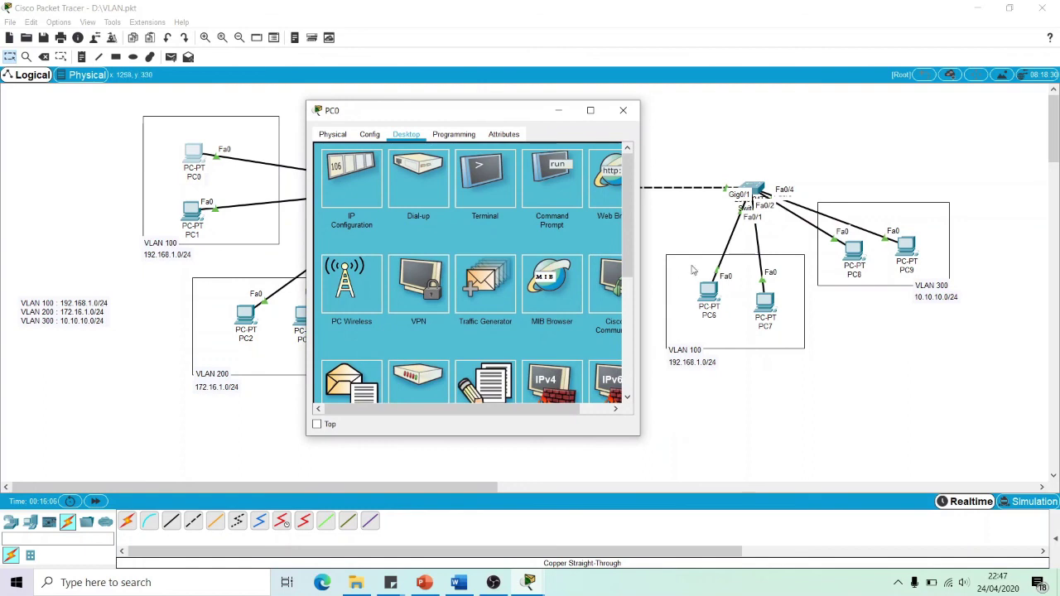
left_click(530, 176)
type("ipconfig")
key("Return")
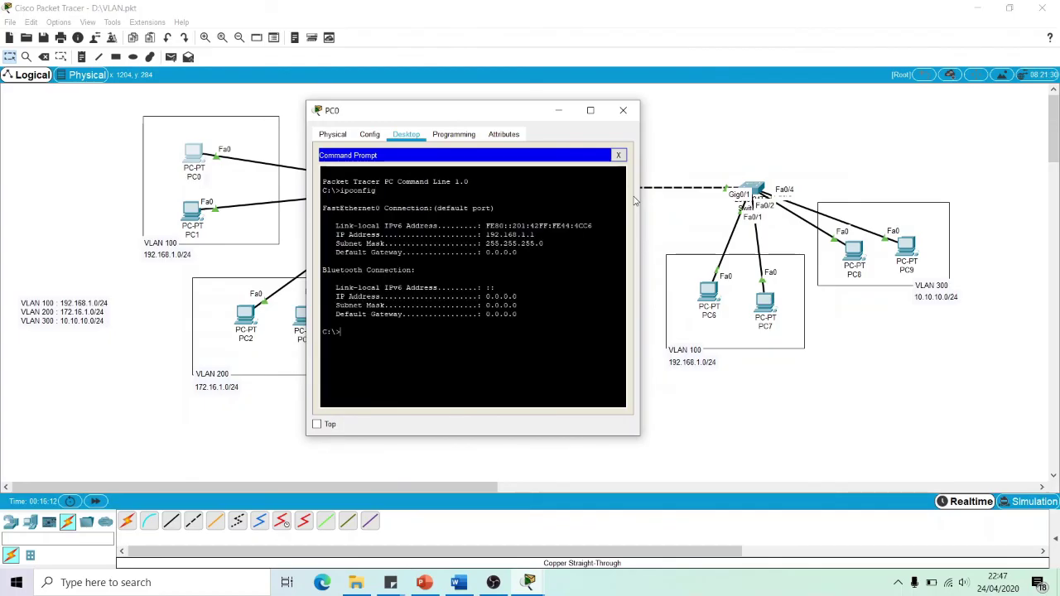
left_click_drag(487, 236, 535, 235)
left_click(536, 236)
Ping 192.168.1.2, 192.168.1.3 and 192.168.1.4 from PC0, all replying
type("ping 19")
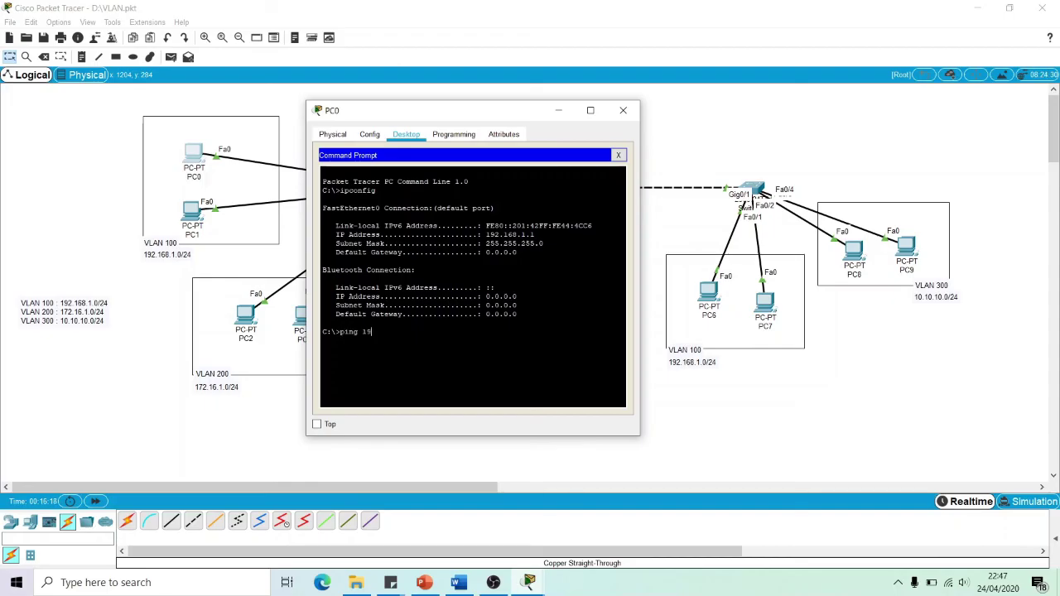
type("2.168.1.2")
key("Return")
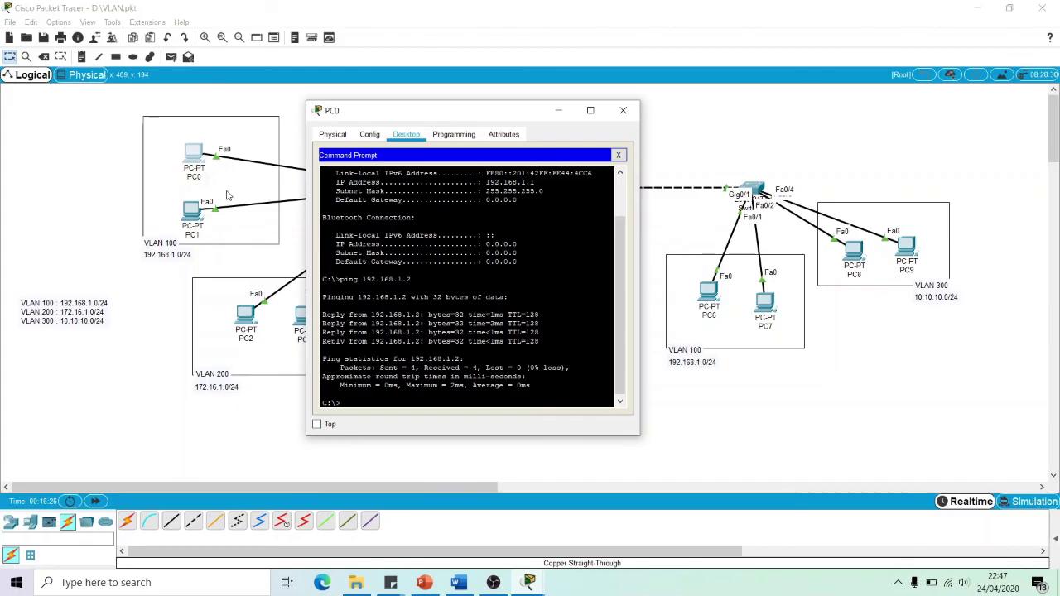
key("Up")
mouse_move(474, 113)
left_mouse_down()
mouse_move(482, 268)
mouse_move(470, 103)
left_mouse_up()
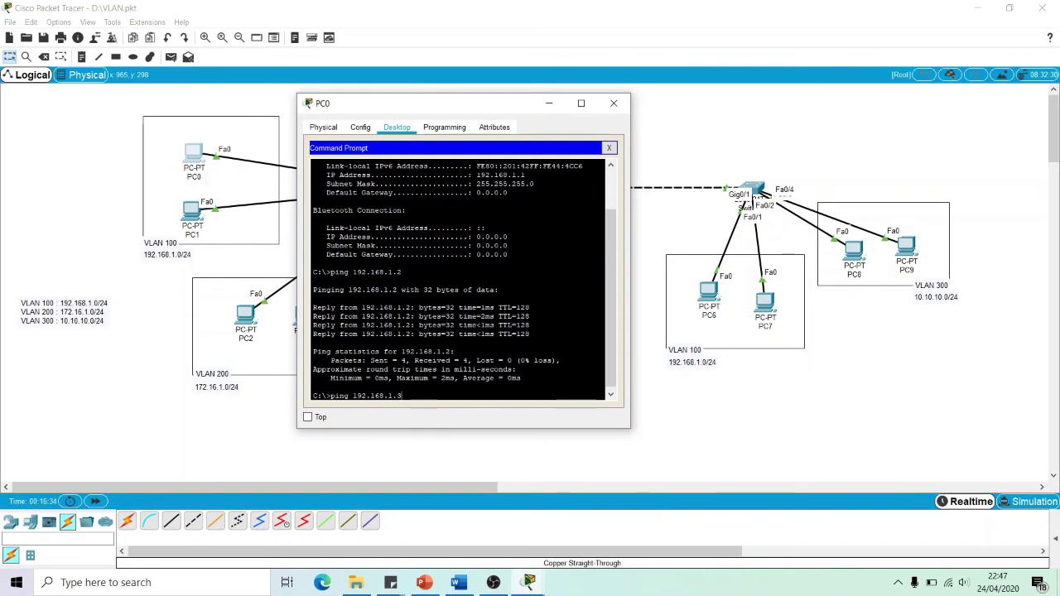
key("Return")
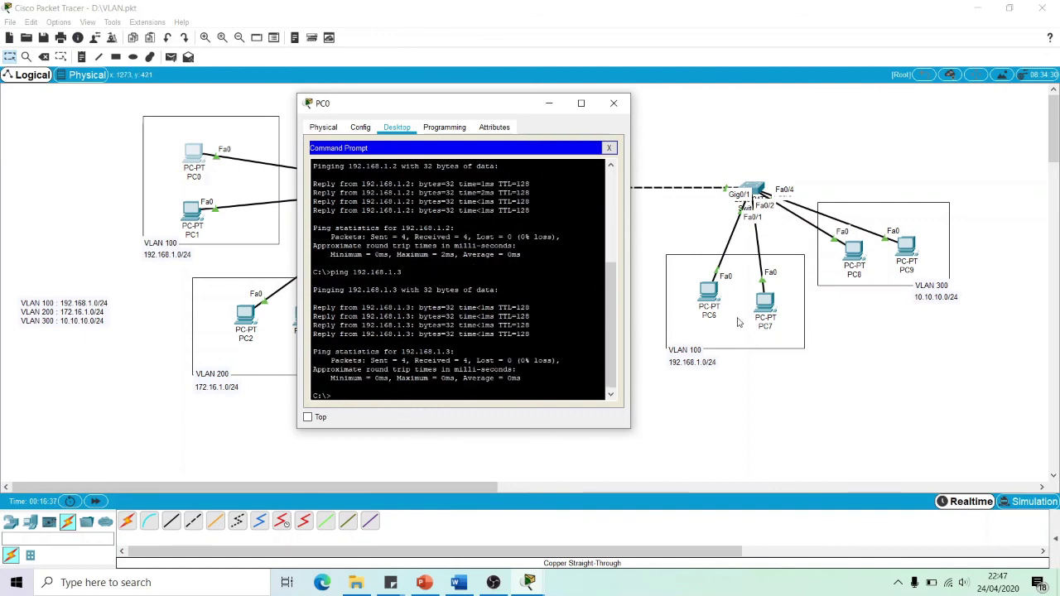
key("Up")
type("4")
key("Return")
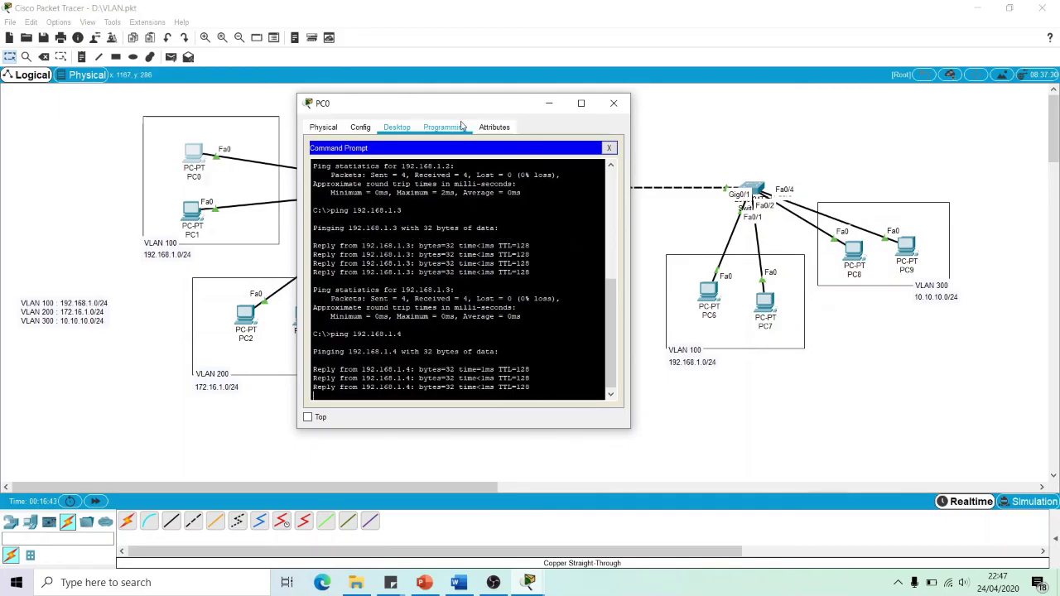
left_click_drag(444, 103, 622, 71)
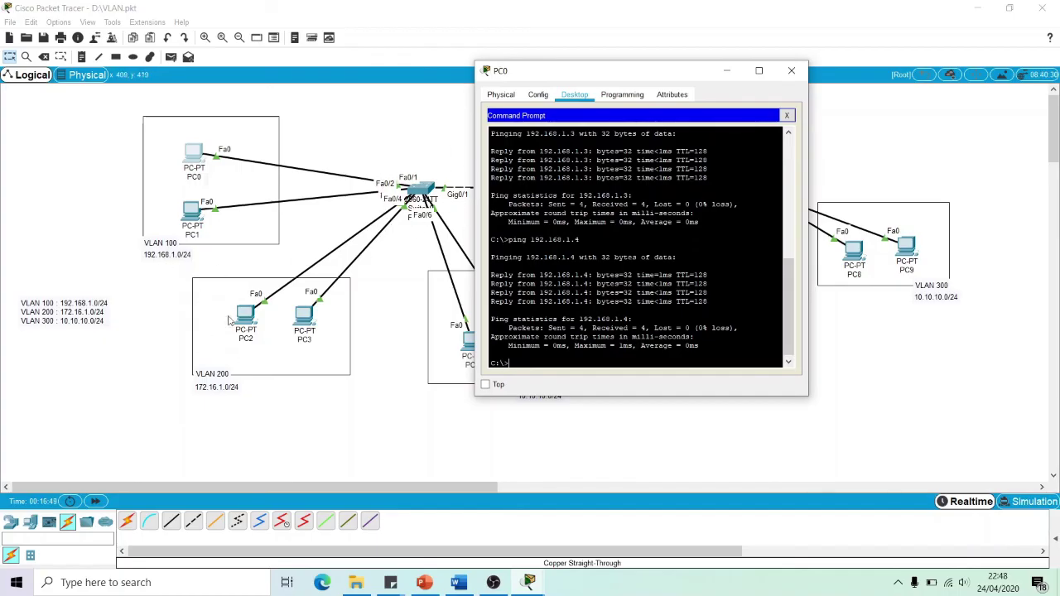
type("ping 172.16.1.1")
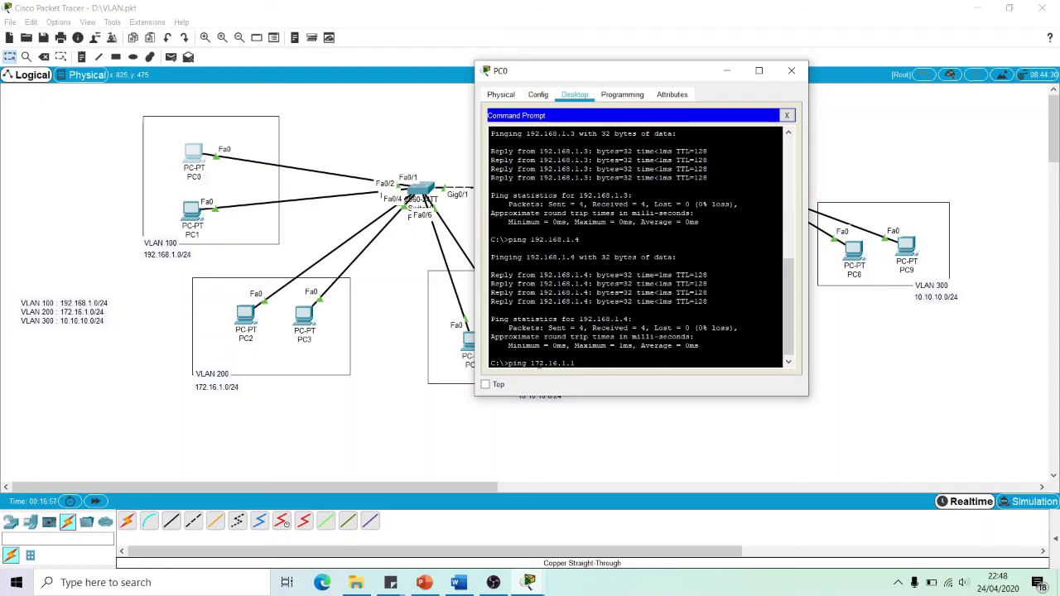
Run ping 172.16.1.1 from PC0, see 100% loss, and close the command window
key("Return")
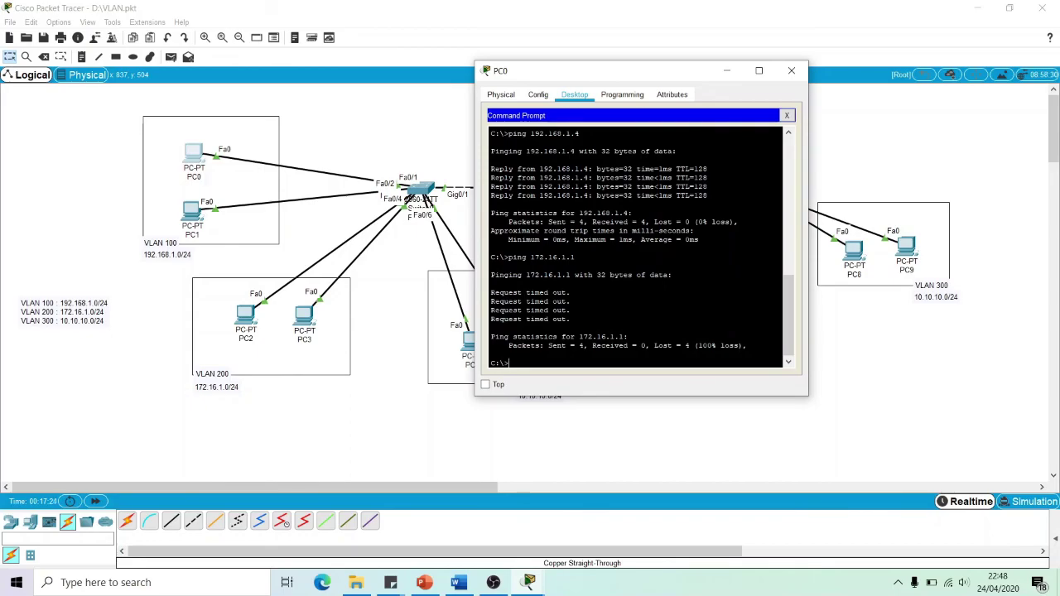
left_click(792, 70)
left_click_drag(246, 314, 188, 282)
left_click_drag(121, 326, 233, 314)
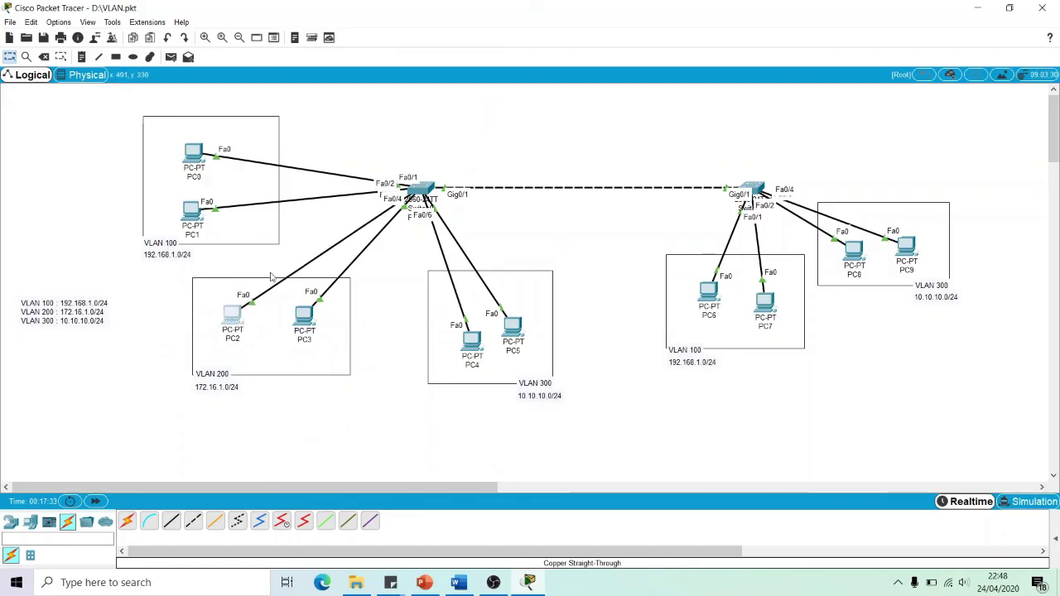
Set PC2's static IP address to 192.168.1.5 in IP Configuration and close its window
left_click(232, 315)
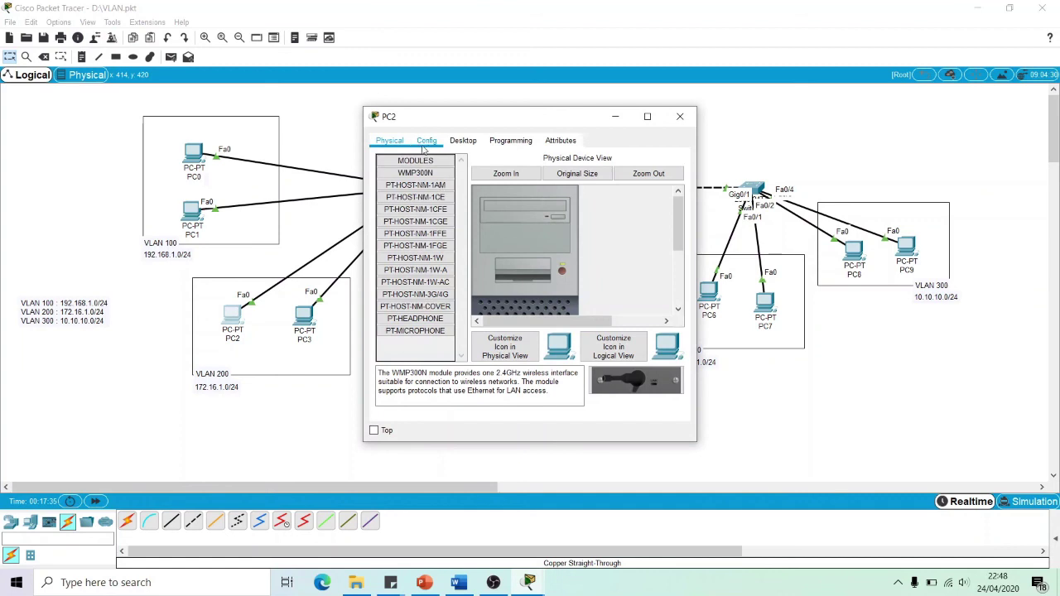
left_click(454, 141)
left_click(408, 182)
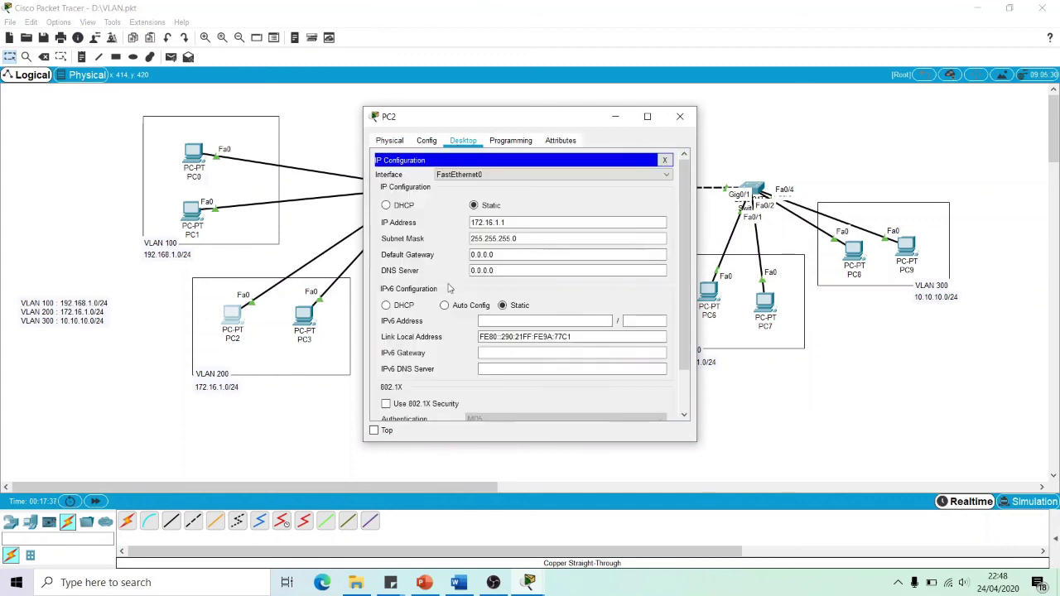
type("19")
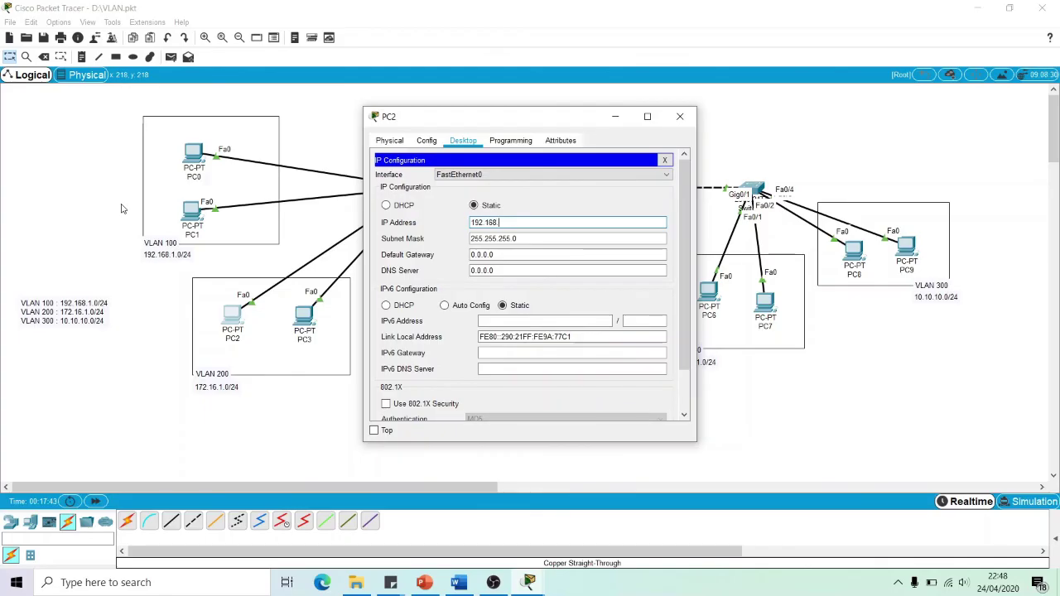
type("2.168.1.5")
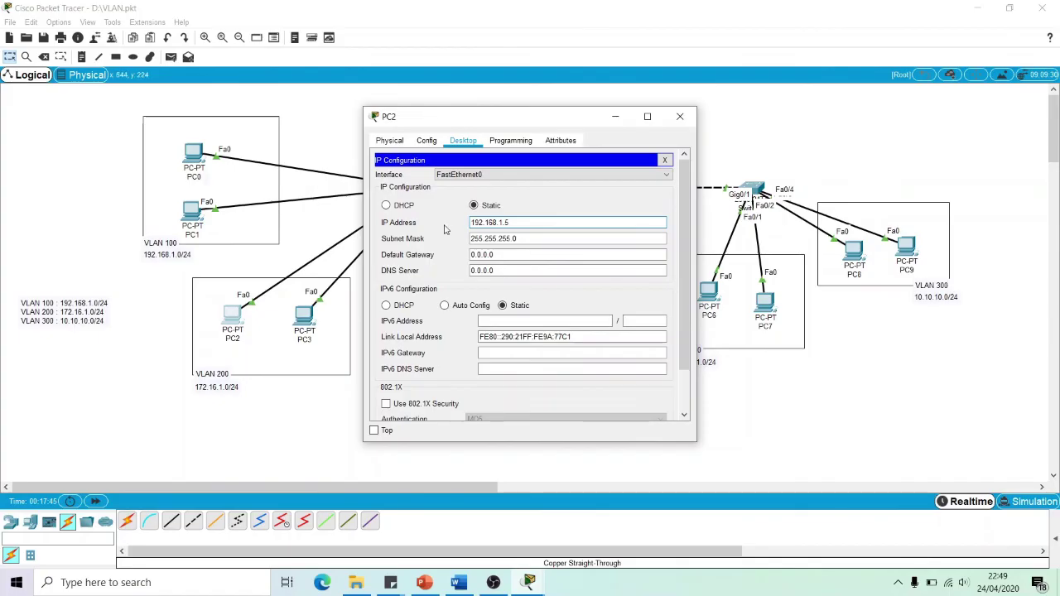
left_click_drag(518, 222, 463, 222)
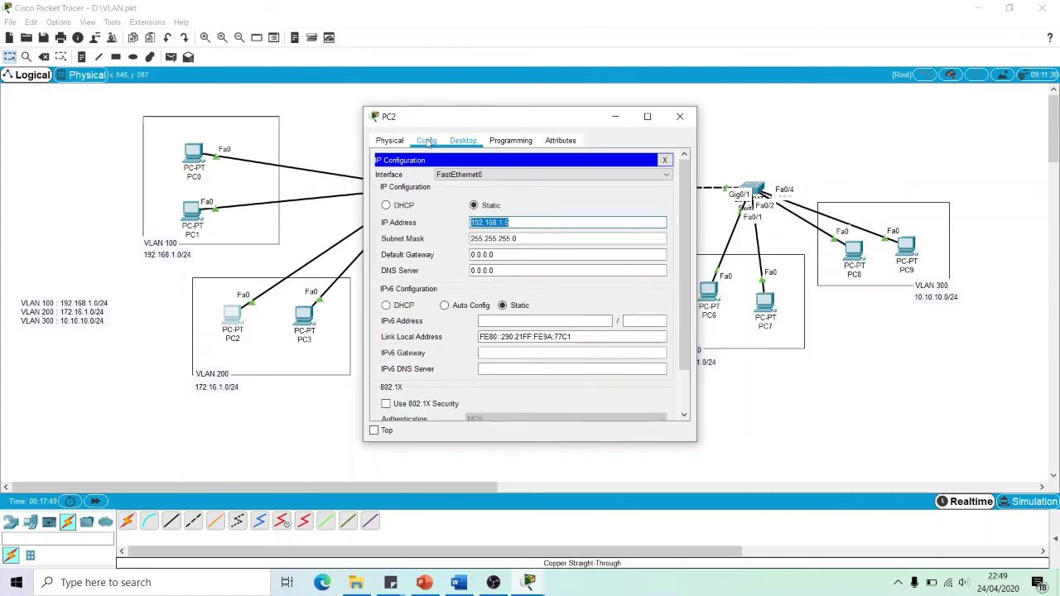
left_click(682, 119)
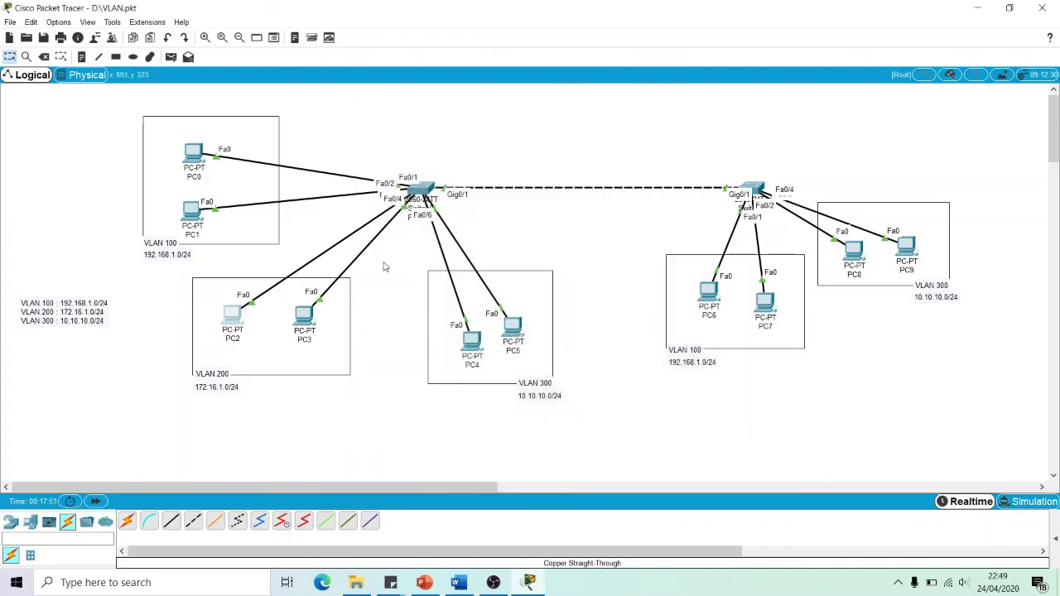
Confirm Switch0's FastEthernet0/3 is still in VLAN 200, then open PC0's window
mouse_move(225, 327)
left_mouse_down()
mouse_move(348, 124)
mouse_move(242, 250)
mouse_move(225, 327)
left_mouse_up()
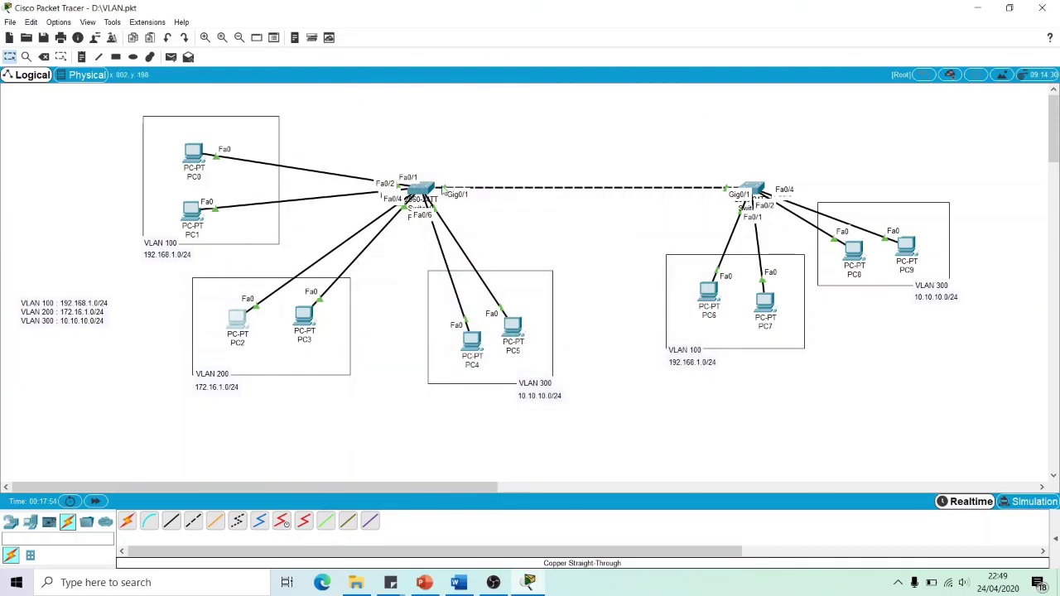
left_click(443, 191)
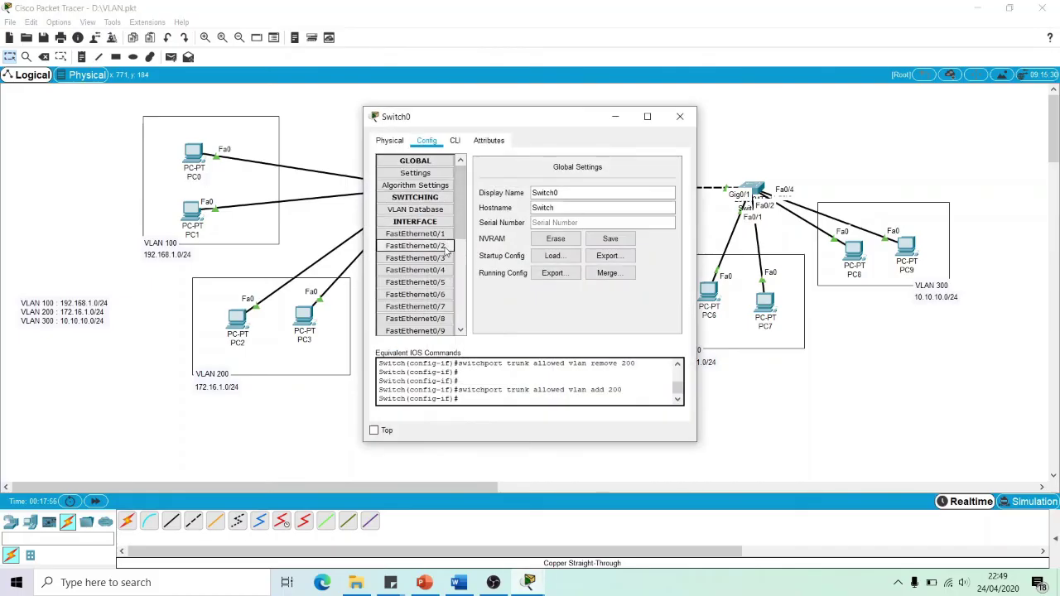
left_click(415, 257)
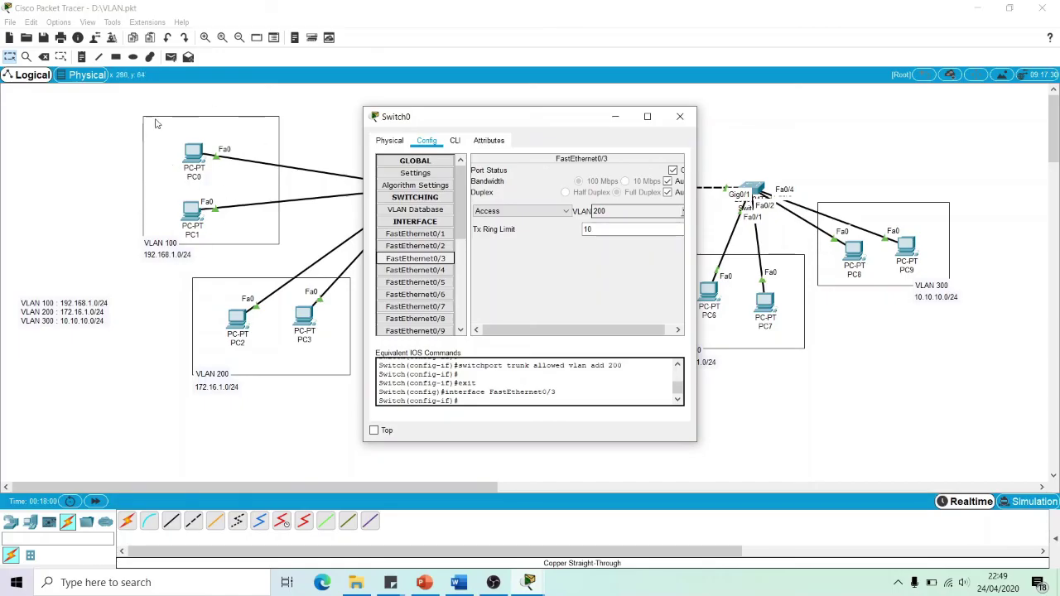
left_click(680, 116)
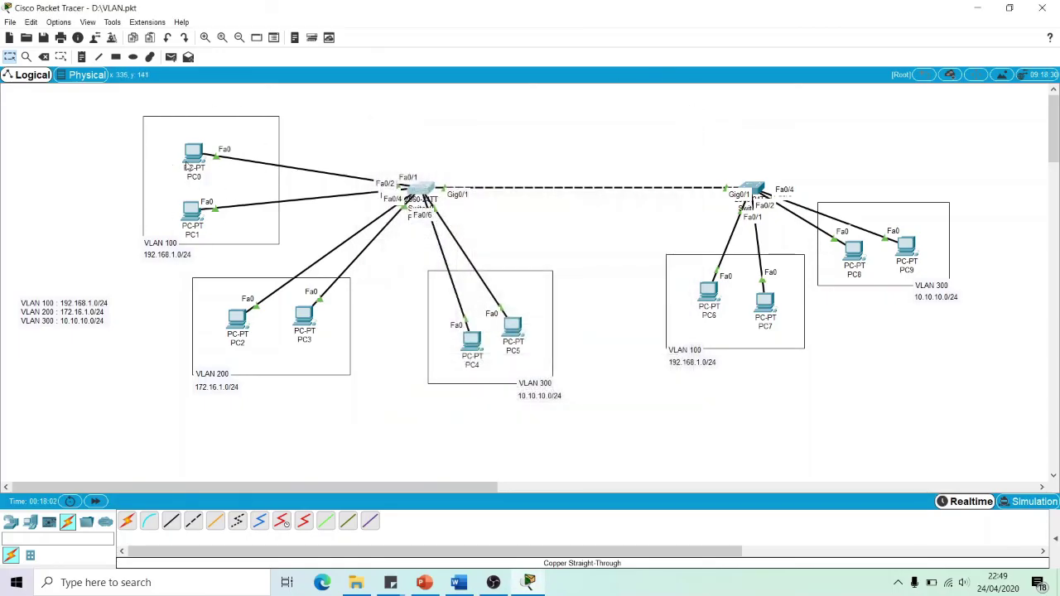
left_click(189, 165)
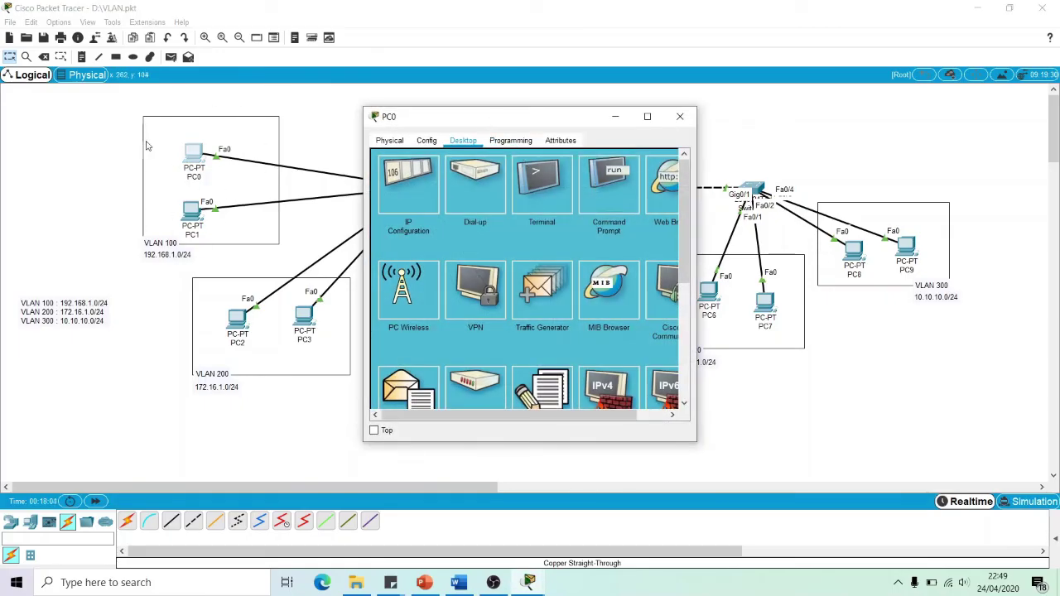
Ping 192.168.1.5 from PC0's Command Prompt and see it fail with 100% loss
left_click(608, 172)
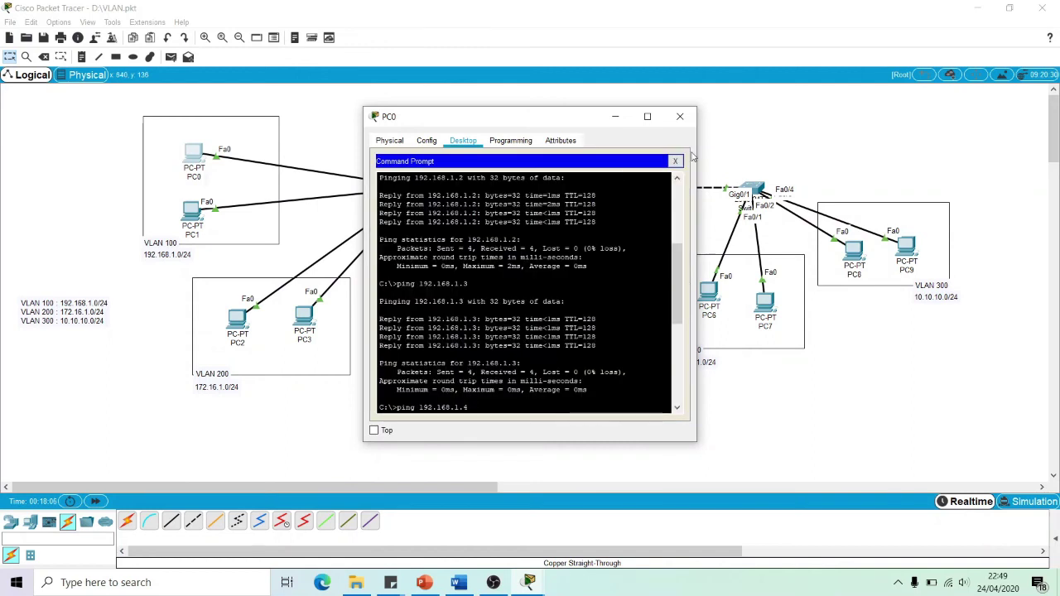
key("Return")
type("ping 172.16.1.1")
key("Return")
key("Up")
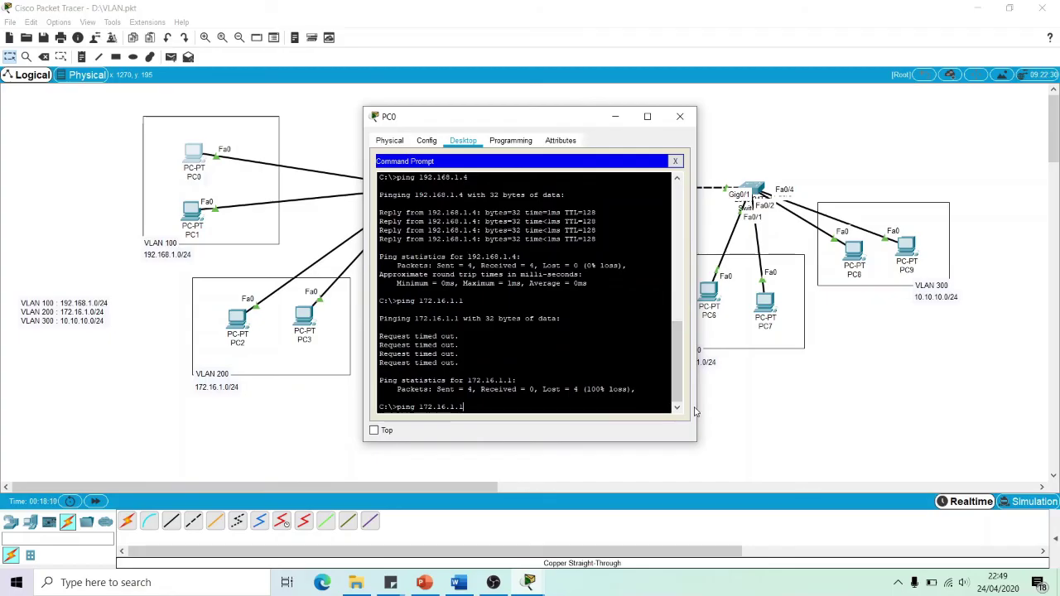
key("BackSpace")
key("BackSpace")
key("BackSpace")
key("BackSpace")
key("BackSpace")
key("BackSpace")
key("Up")
type("5")
key("Return")
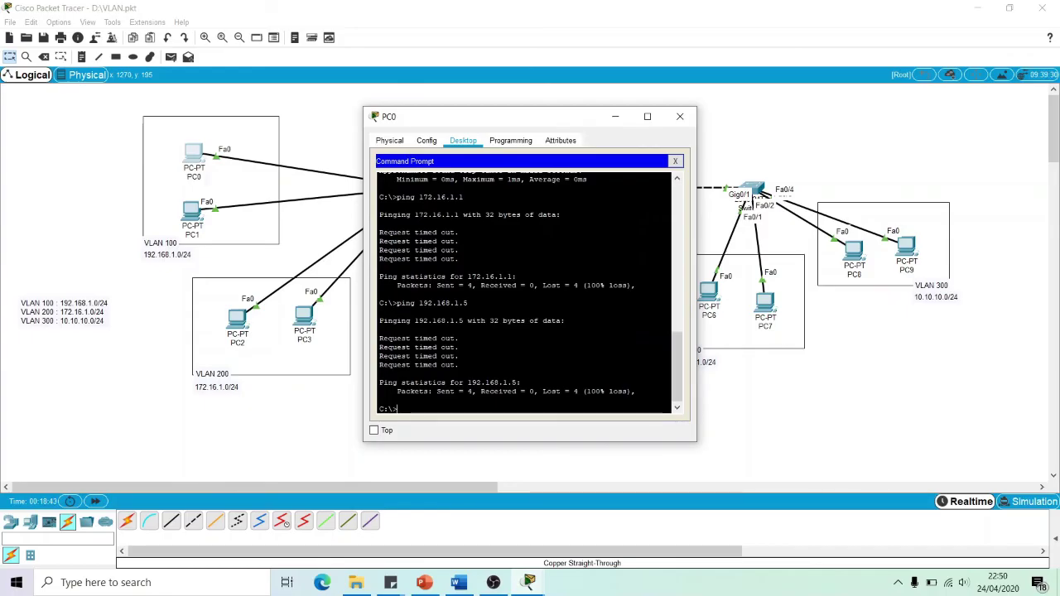
left_click_drag(481, 116, 723, 100)
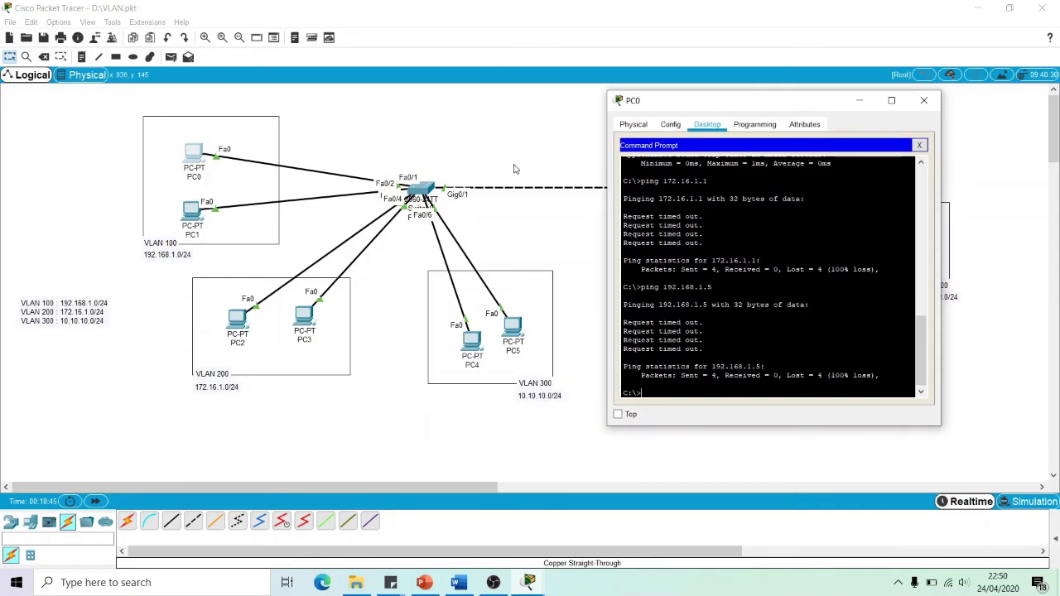
Assign Switch0's FastEthernet0/3 to VLAN 100 administrasi and close the switch window
left_click(422, 189)
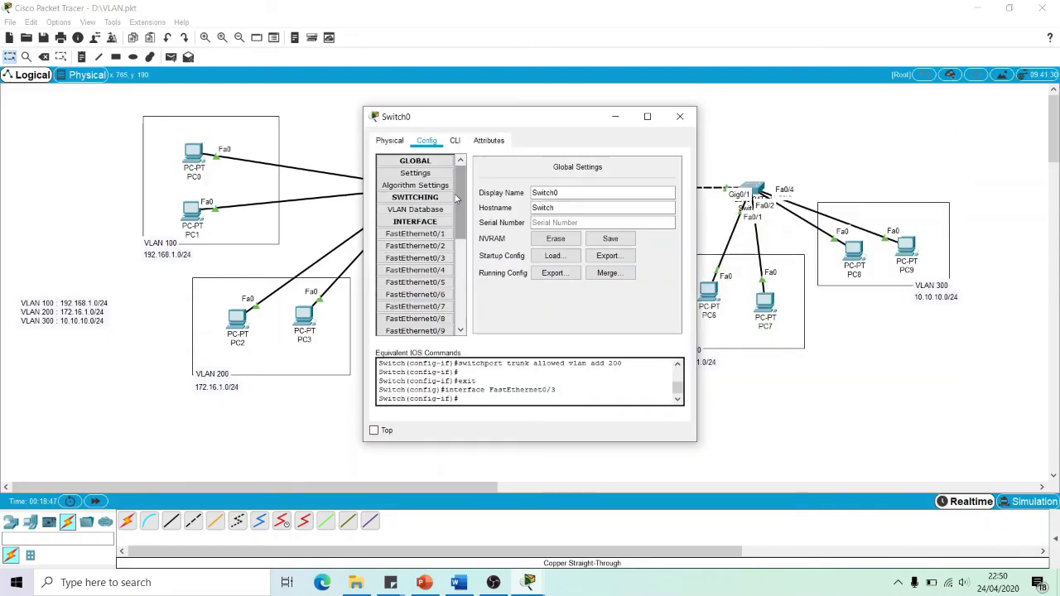
left_click(439, 259)
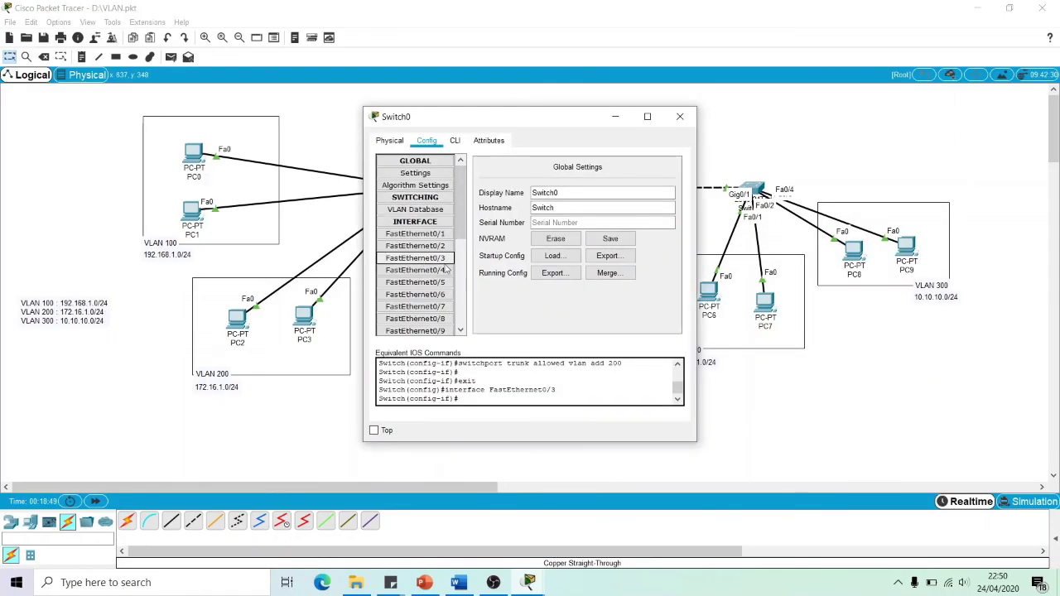
scroll(441, 249, "down", 2)
left_click(418, 206)
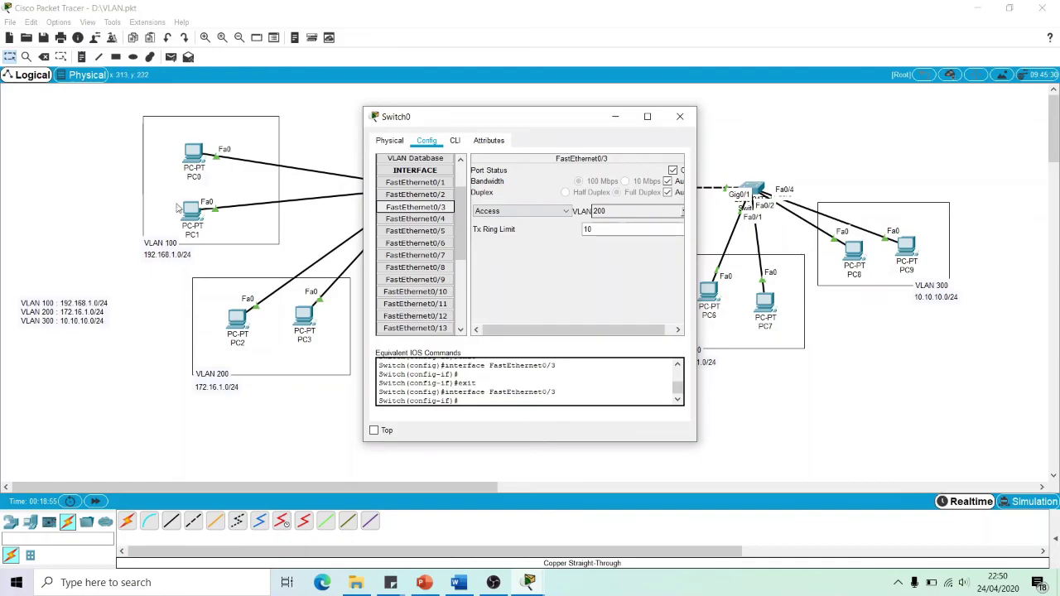
left_click(681, 212)
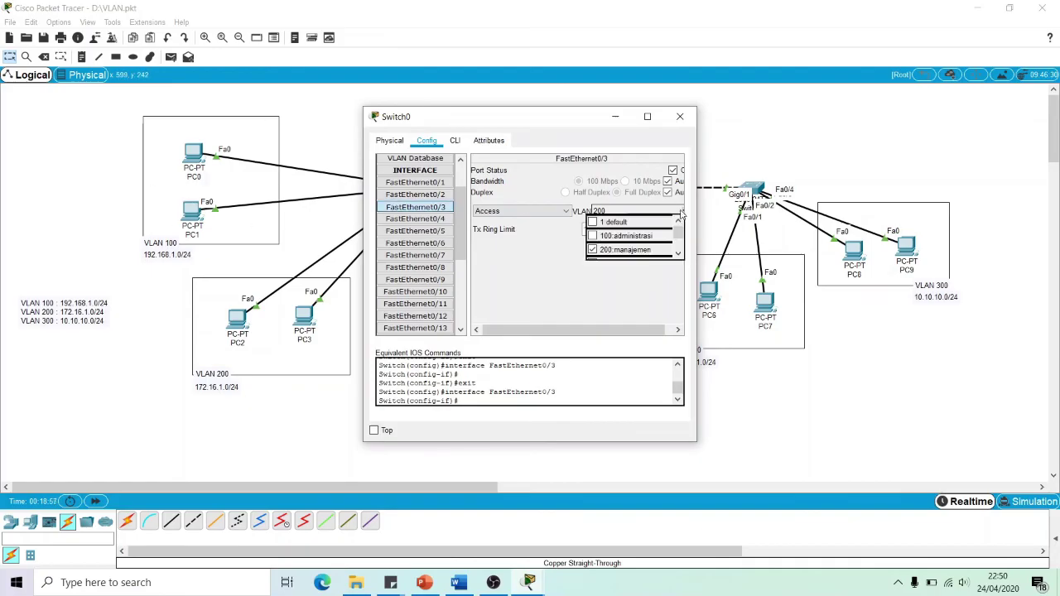
left_click(596, 236)
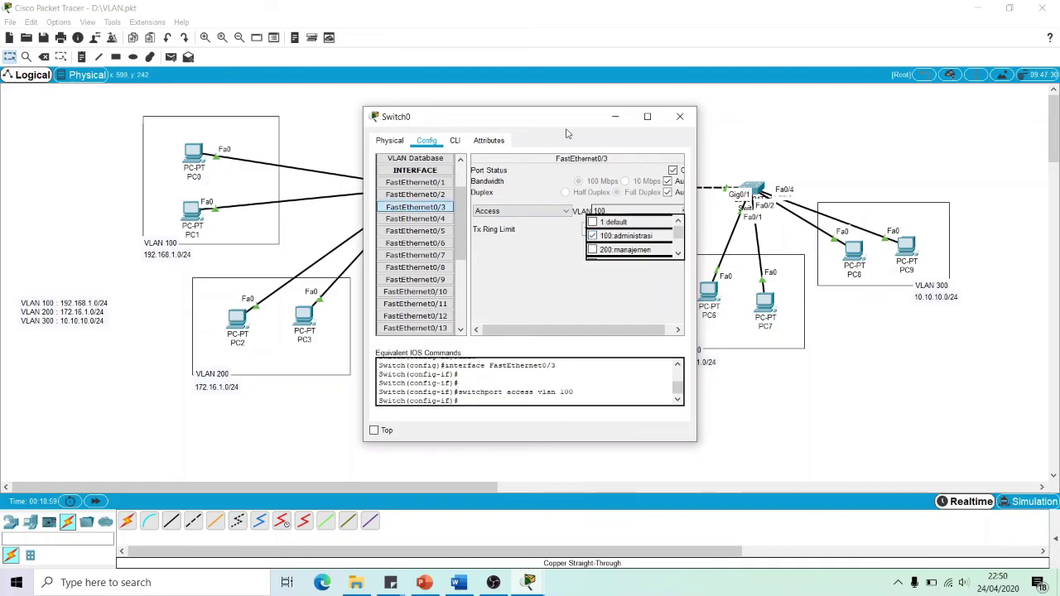
left_click(681, 116)
Repeat PC0's ping to 192.168.1.5 until PC2 answers with four replies and 0% loss
left_click(193, 158)
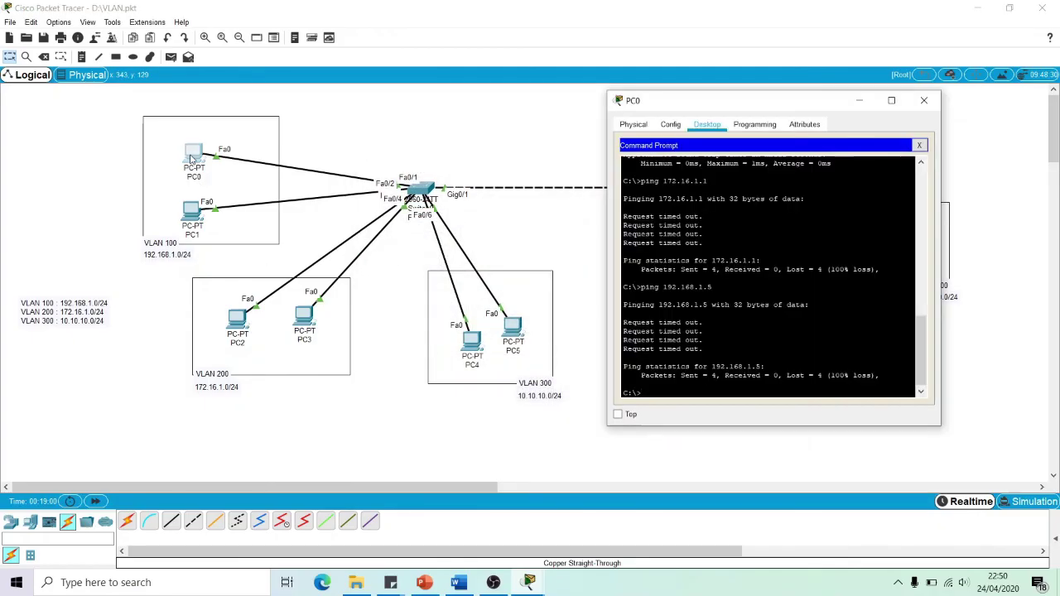
key("Up")
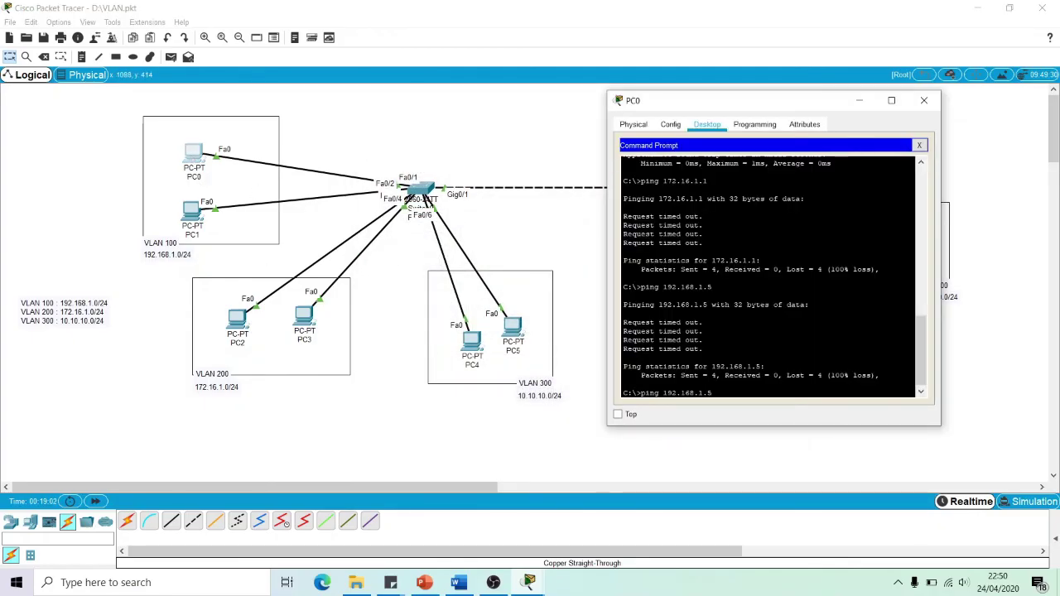
key("Return")
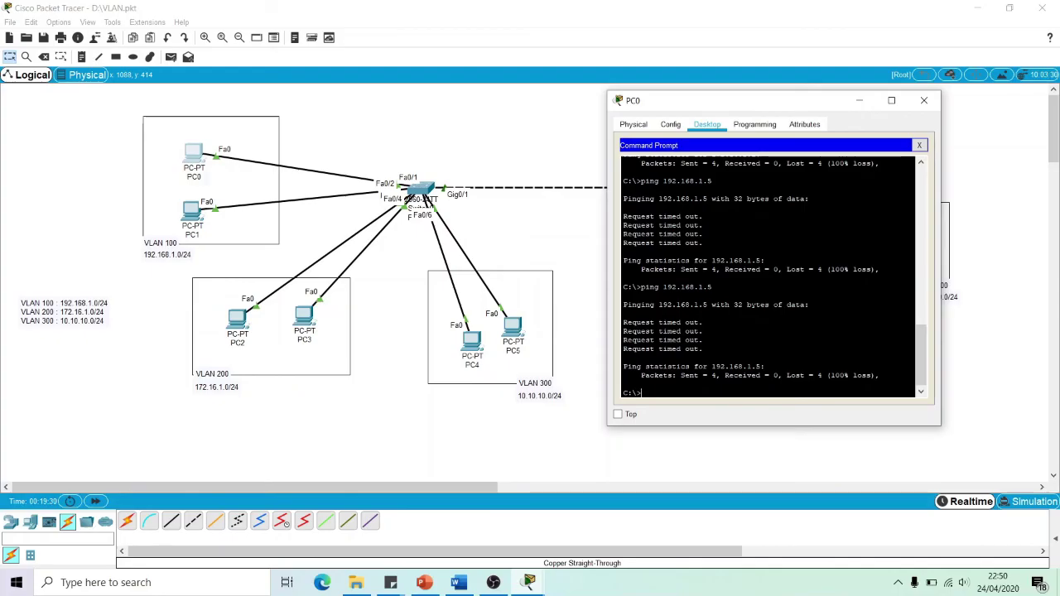
key("Up")
key("Return")
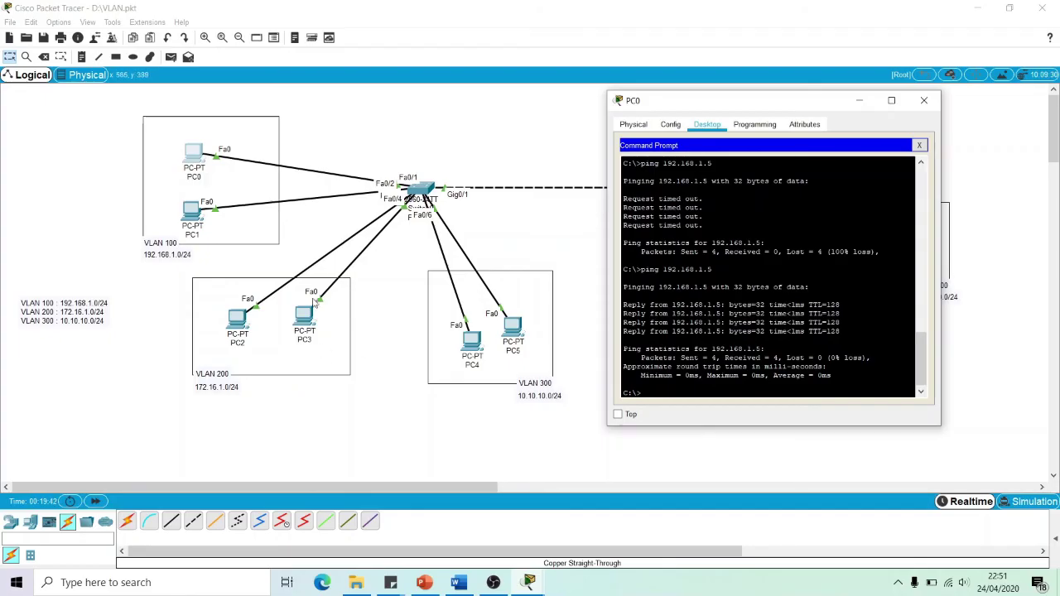
left_click_drag(926, 351, 924, 323)
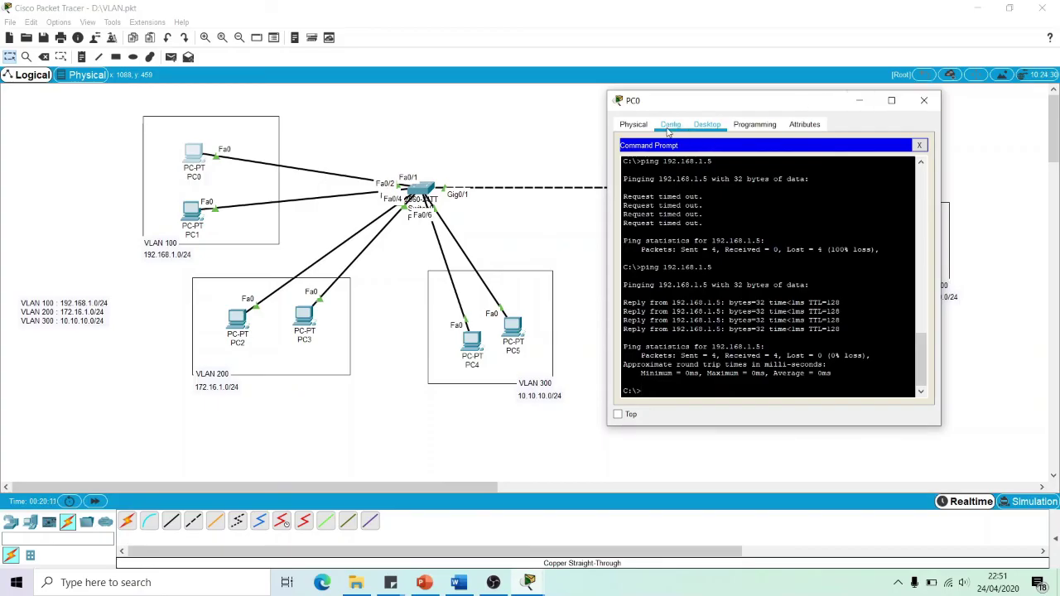
Change PC2's IP address back to 172.16.1.1
left_click(923, 100)
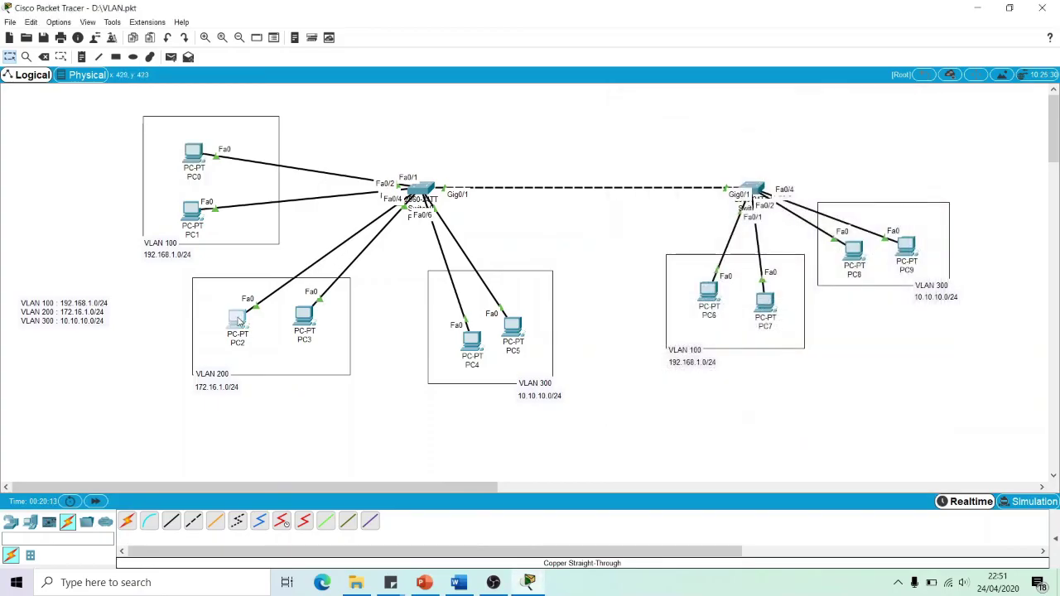
left_click(238, 321)
left_click(403, 217)
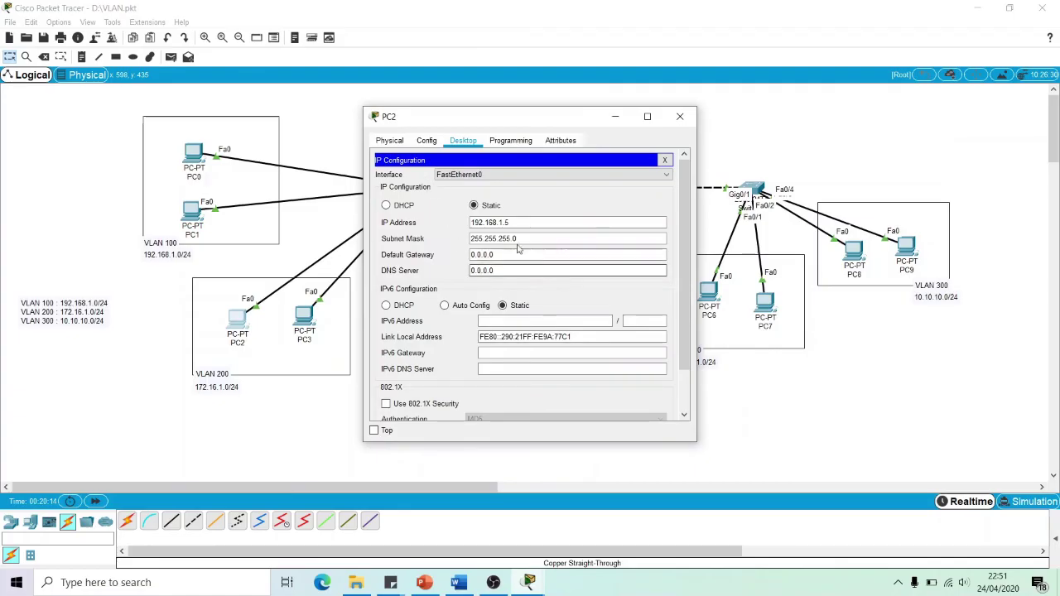
left_click_drag(531, 222, 402, 220)
type("172")
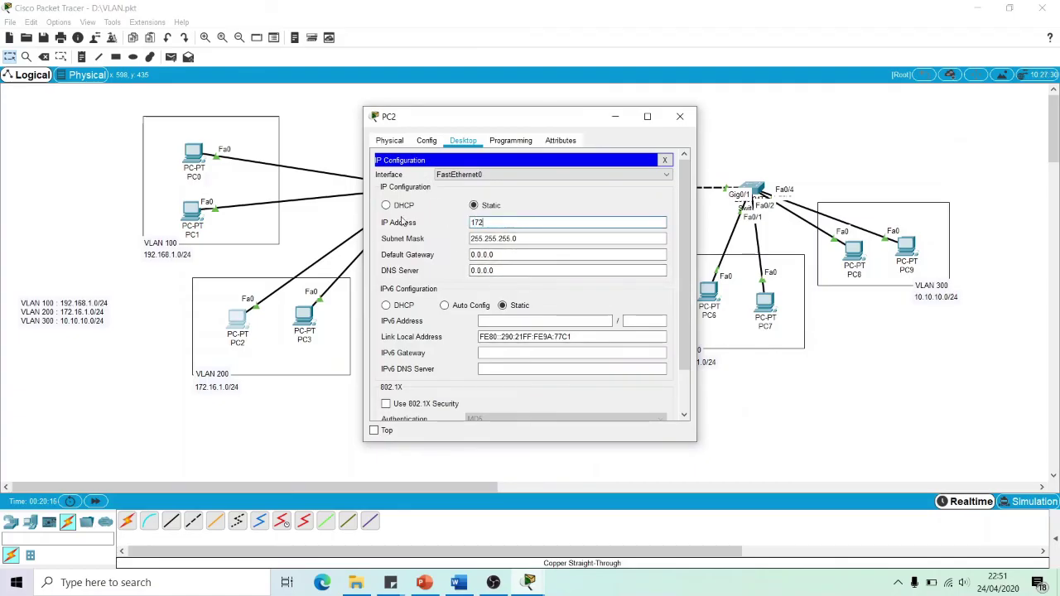
type(".16.1.1")
left_click(685, 122)
Assign Switch0's FastEthernet0/3 port to VLAN 200
left_click(412, 193)
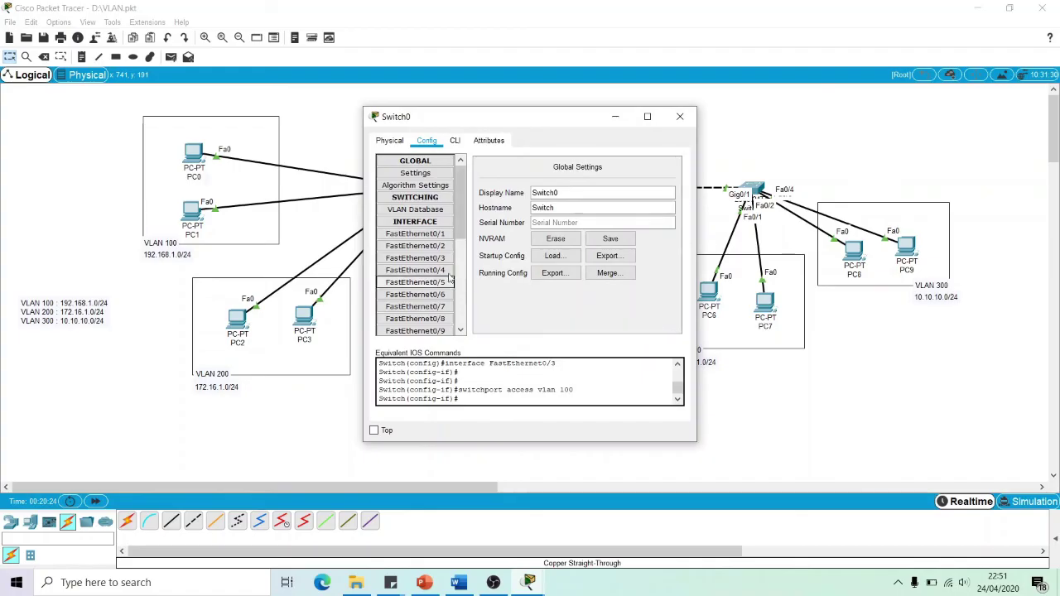
left_click(414, 270)
left_click(414, 258)
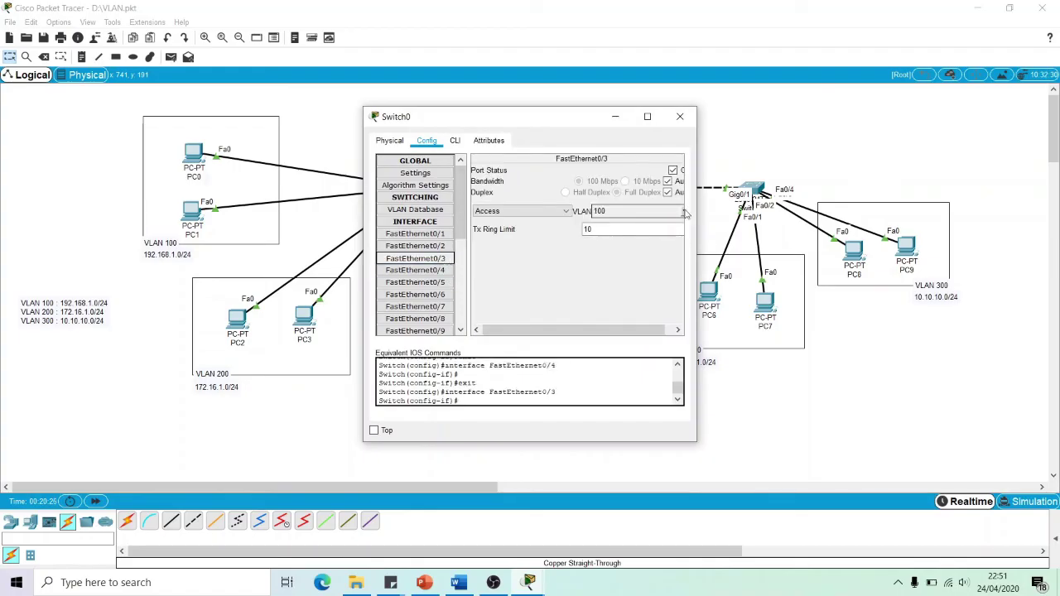
left_click(685, 214)
left_click(593, 249)
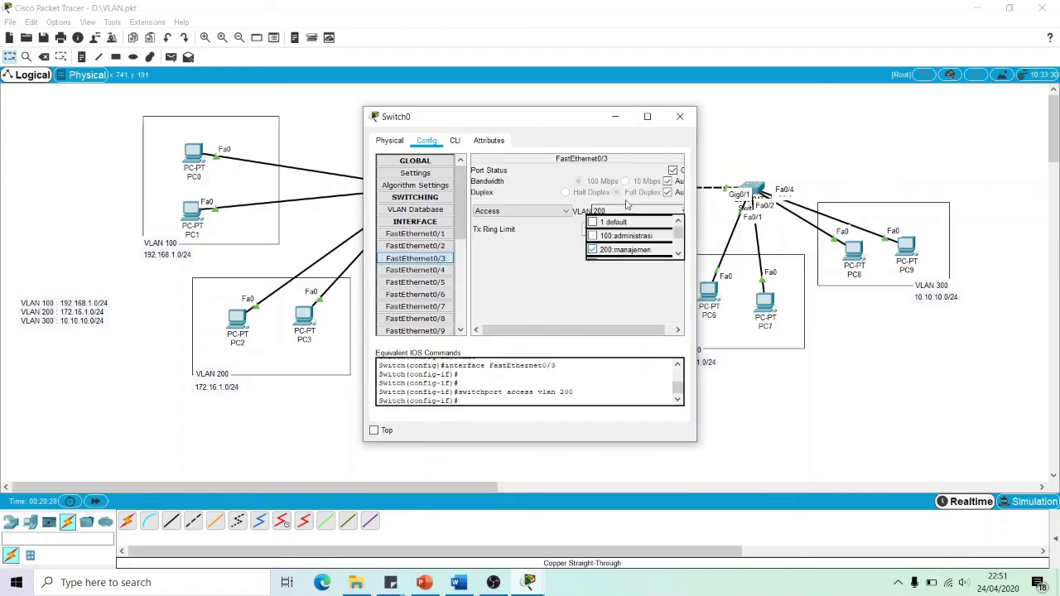
left_click(680, 116)
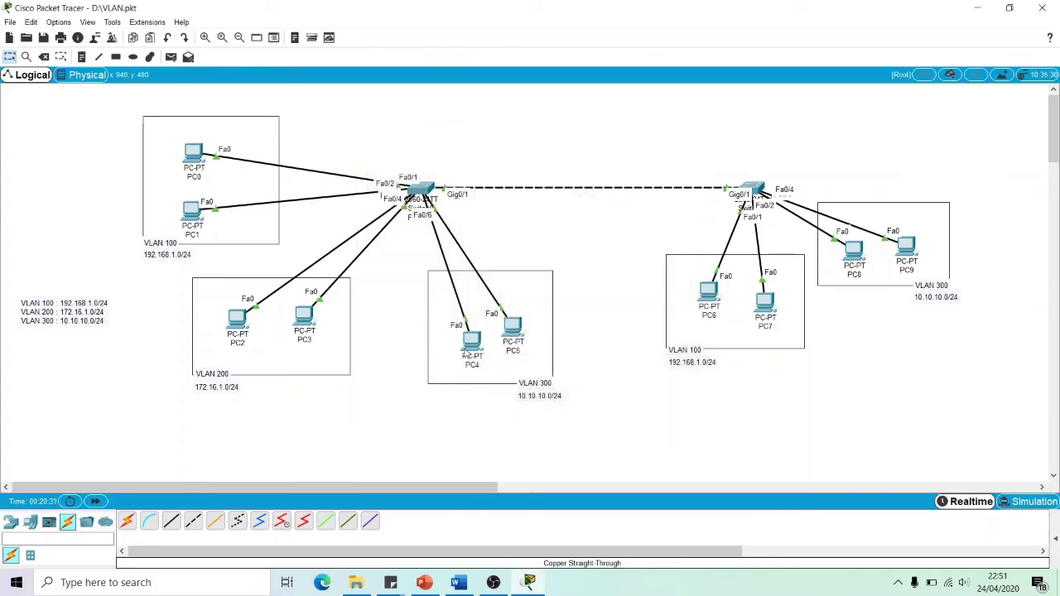
Open PC5's Command Prompt, moving its window to the left
mouse_move(465, 355)
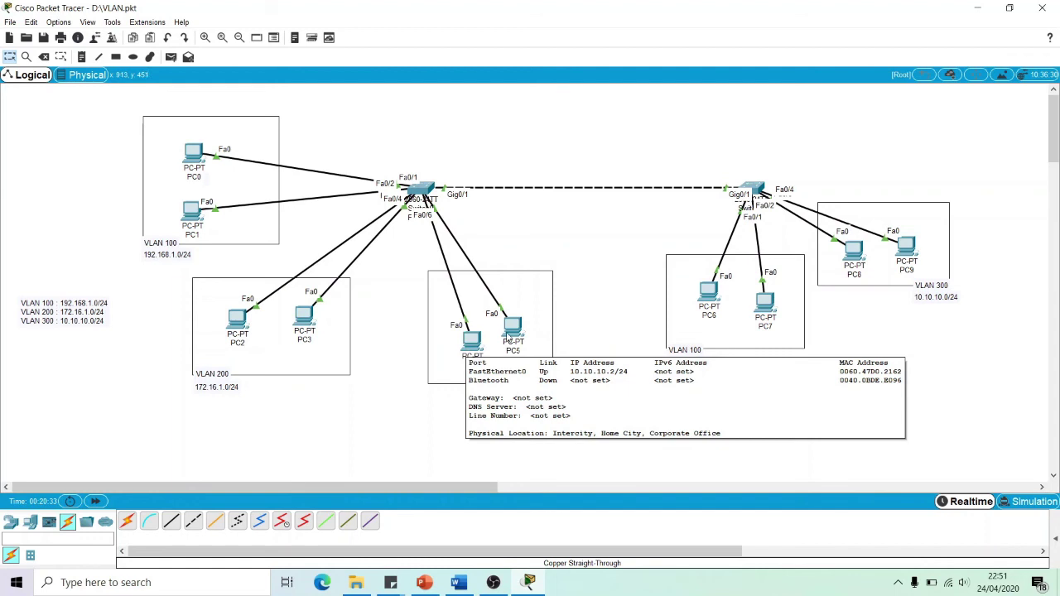
left_click(520, 333)
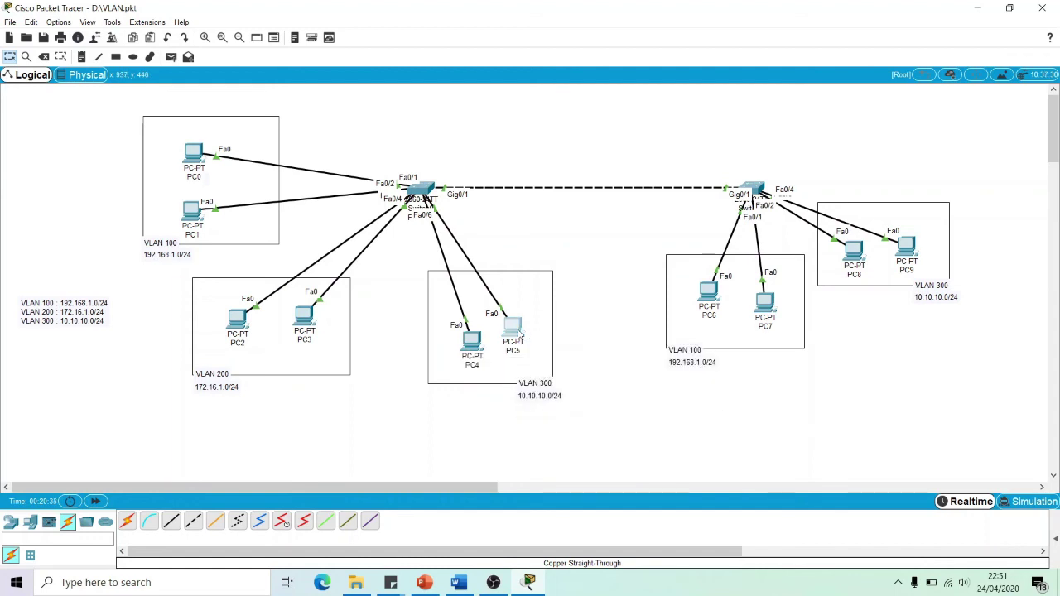
left_click(947, 172)
mouse_move(909, 245)
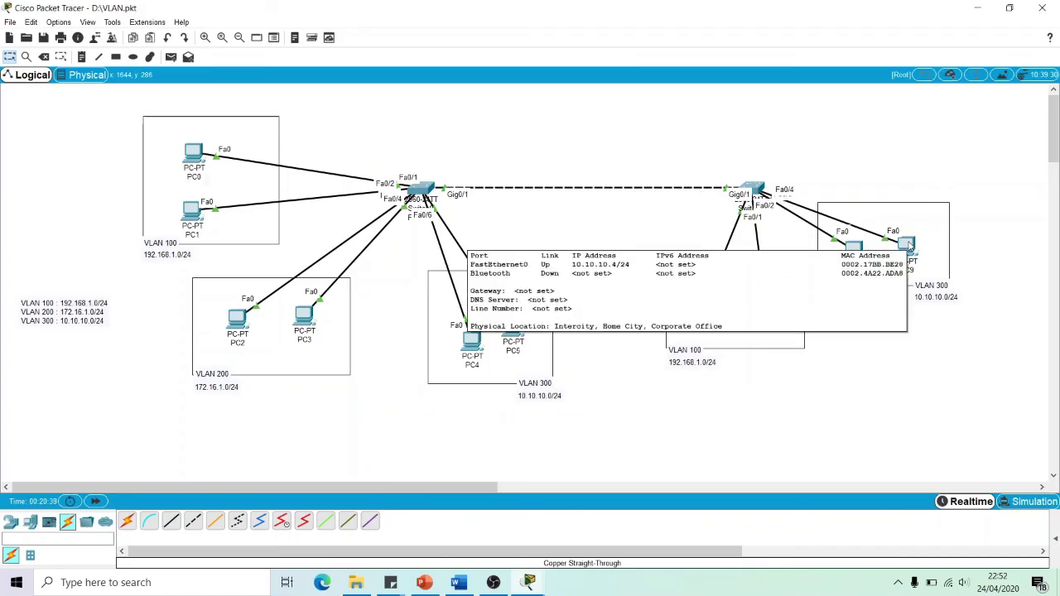
mouse_move(530, 580)
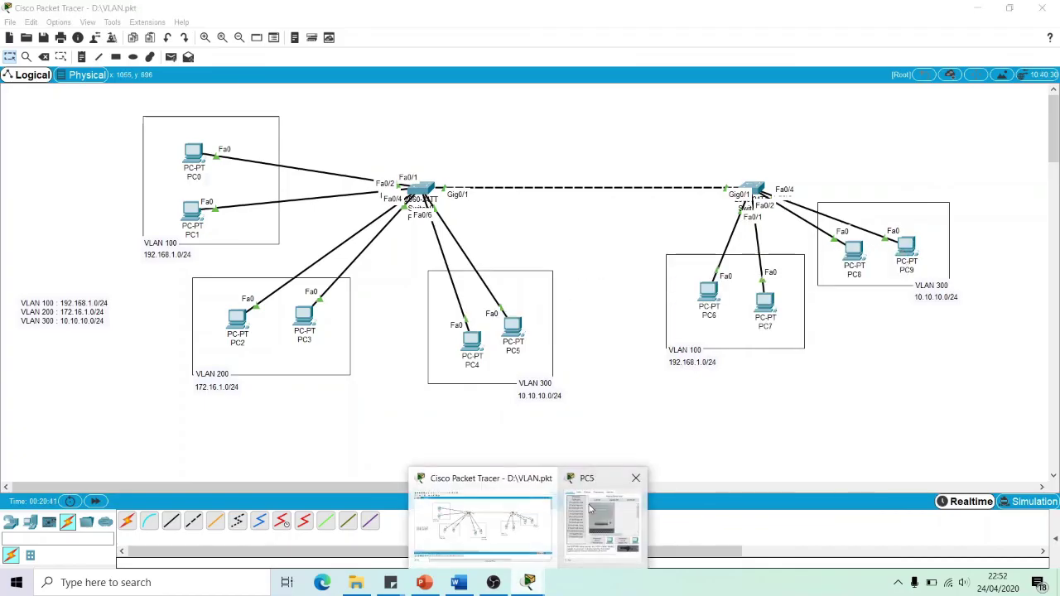
left_click(602, 518)
left_click_drag(527, 116, 460, 114)
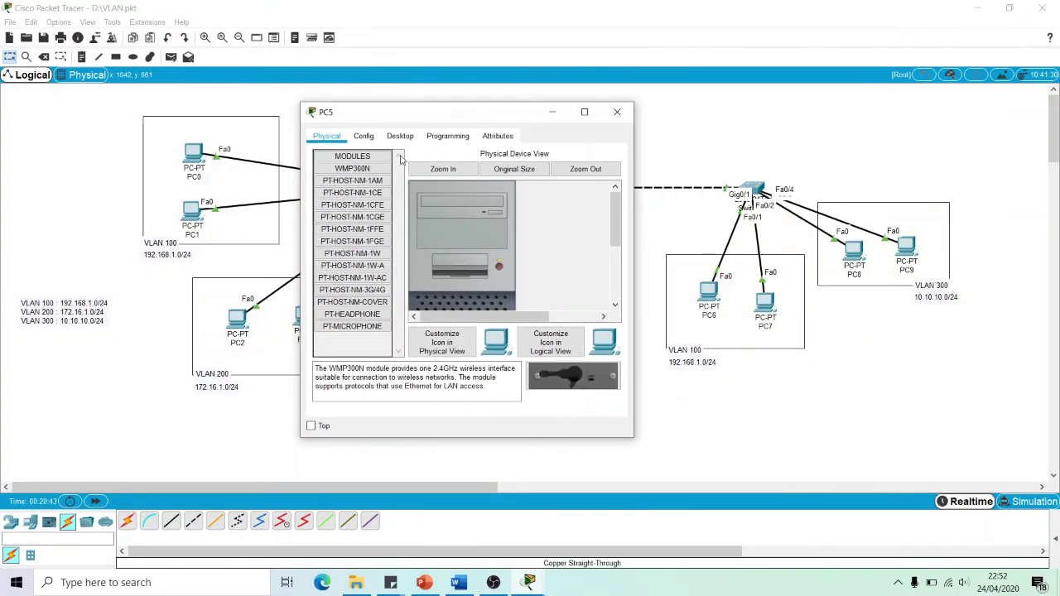
left_click(400, 135)
left_click(543, 175)
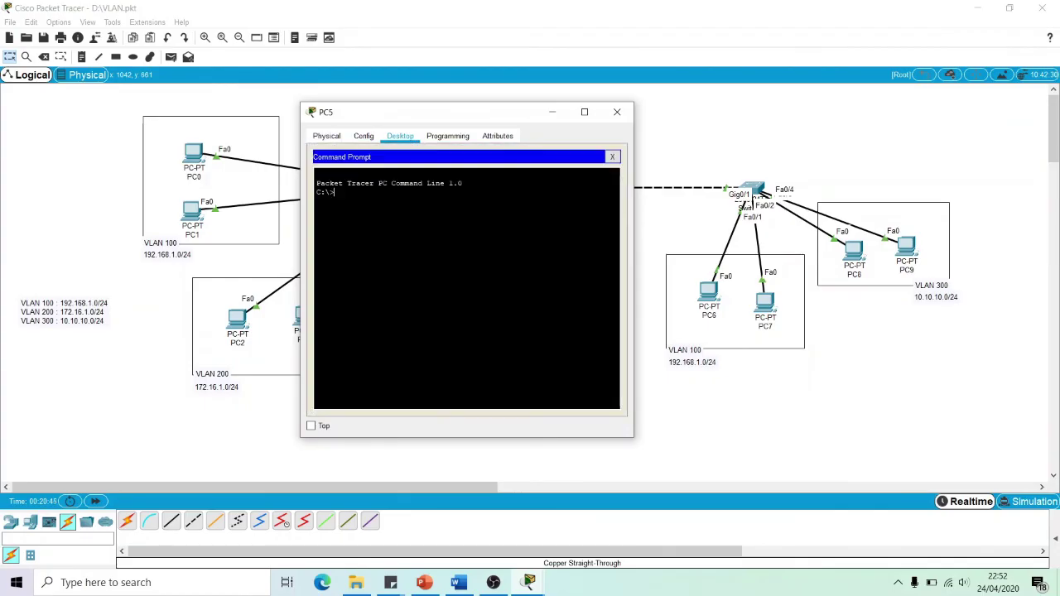
Ping 10.10.10.5 (no reply, stopped with Ctrl+C), then ping 10.10.10.4 and get replies
type("ping 10.10.10")
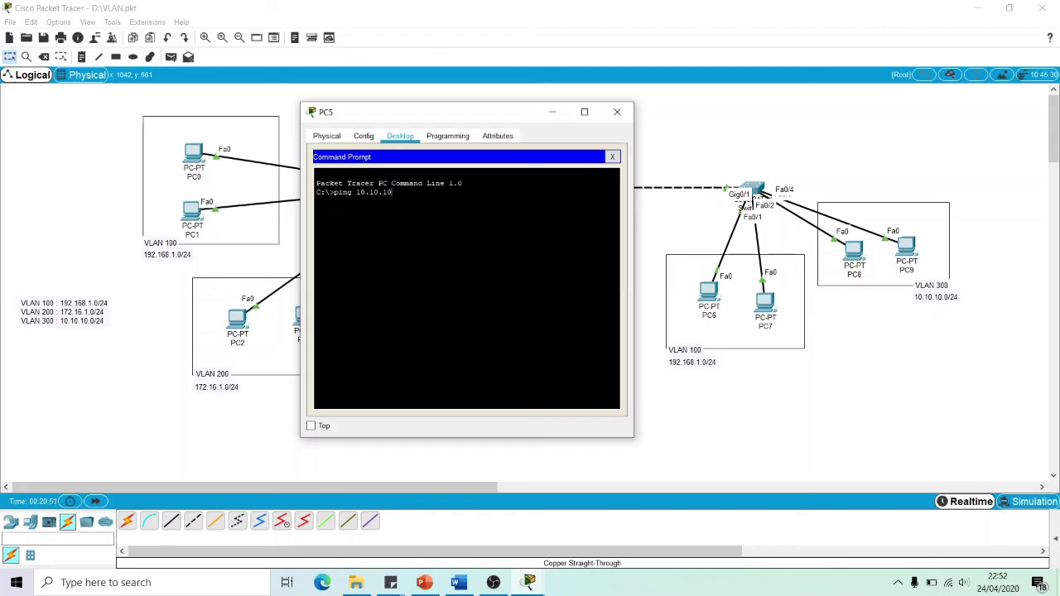
type(".5")
key("Return")
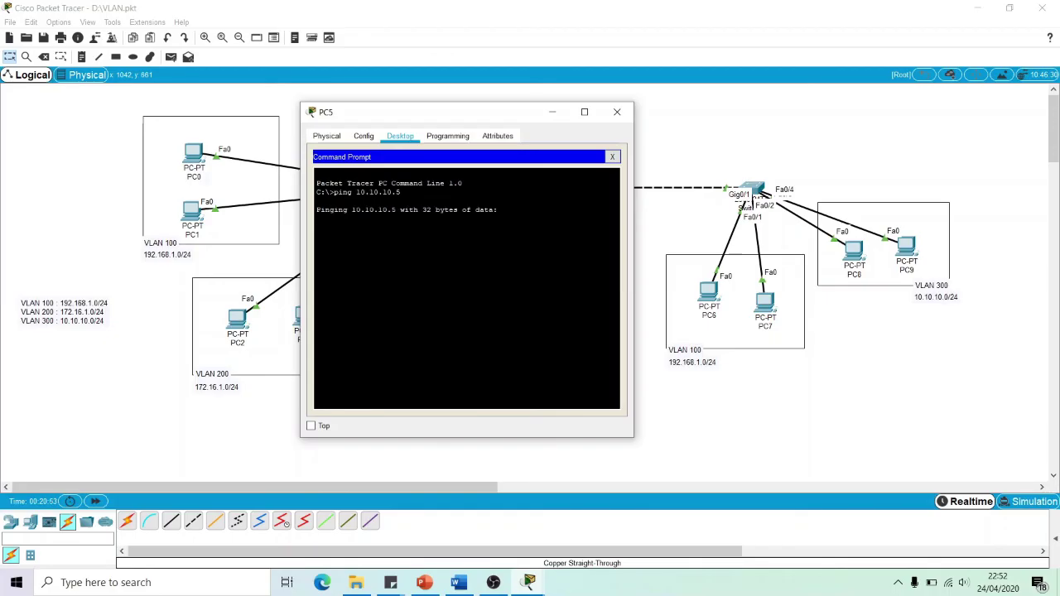
key("ctrl+c")
key("Up")
key("BackSpace")
type("4")
key("Return")
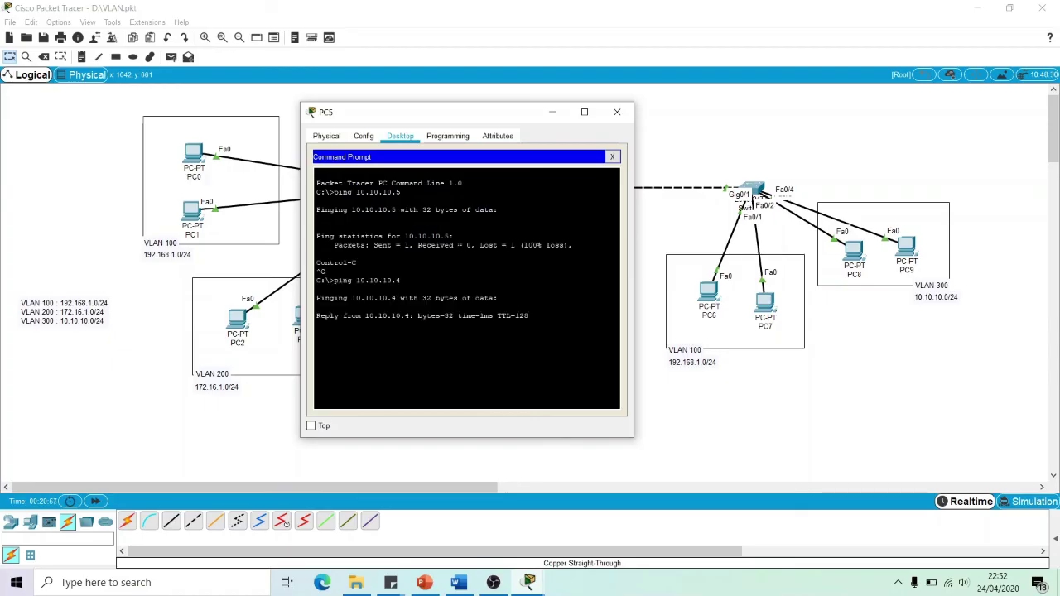
left_click_drag(369, 117, 470, 393)
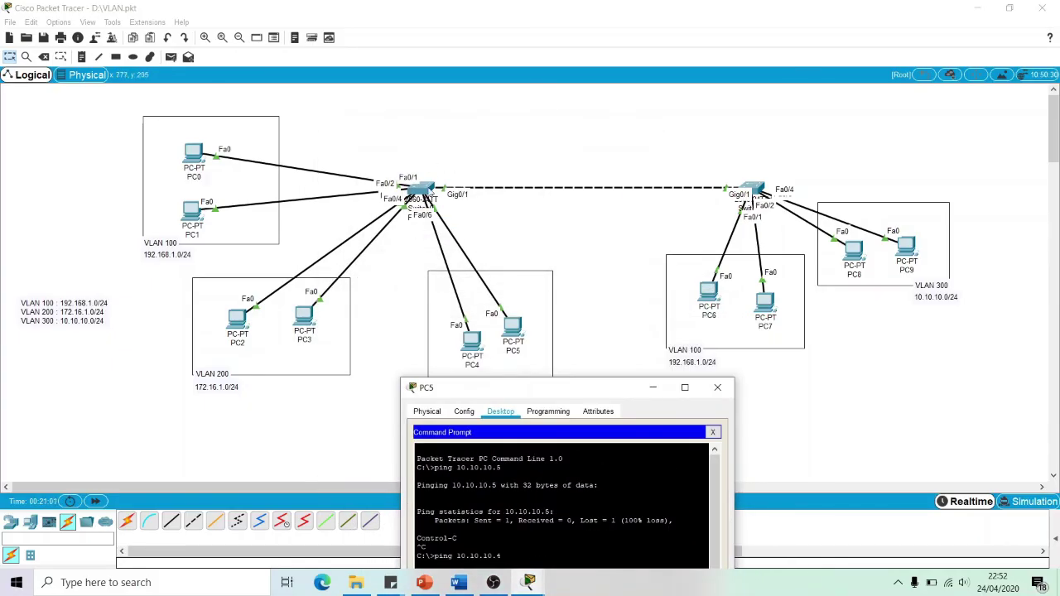
Ping 172.16.1.1 from PC5 and see it fail, since it sits in another VLAN
left_click_drag(563, 390, 444, 113)
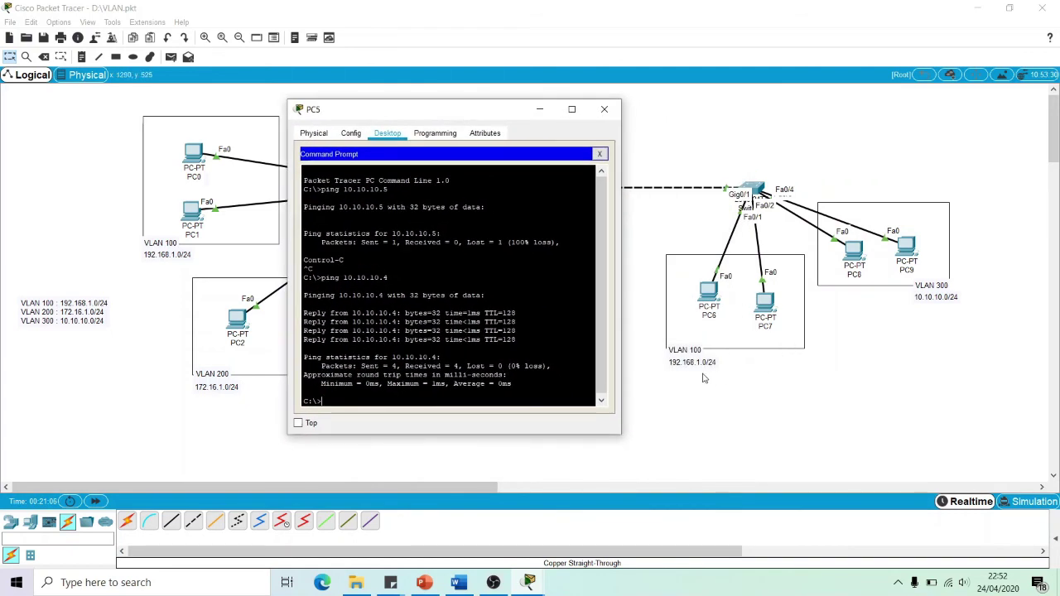
type("ping 172.16.1.1")
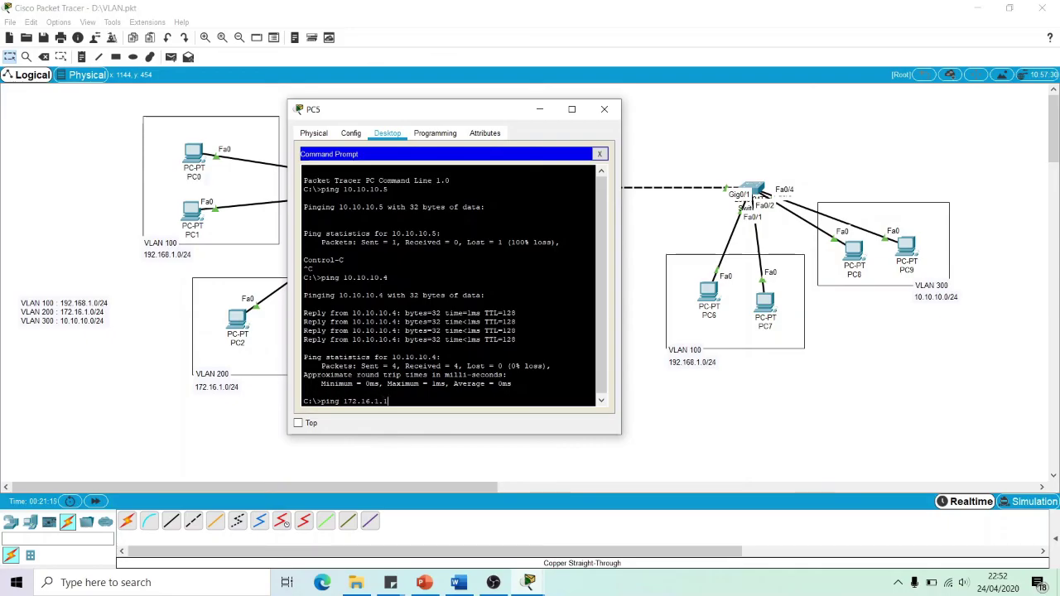
key("Return")
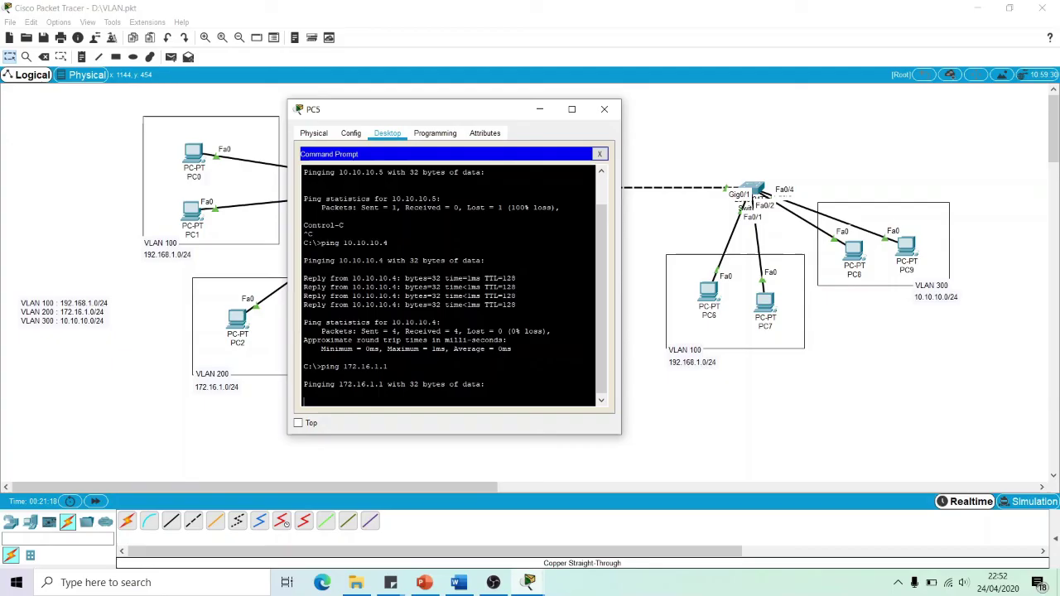
left_click_drag(457, 114, 696, 90)
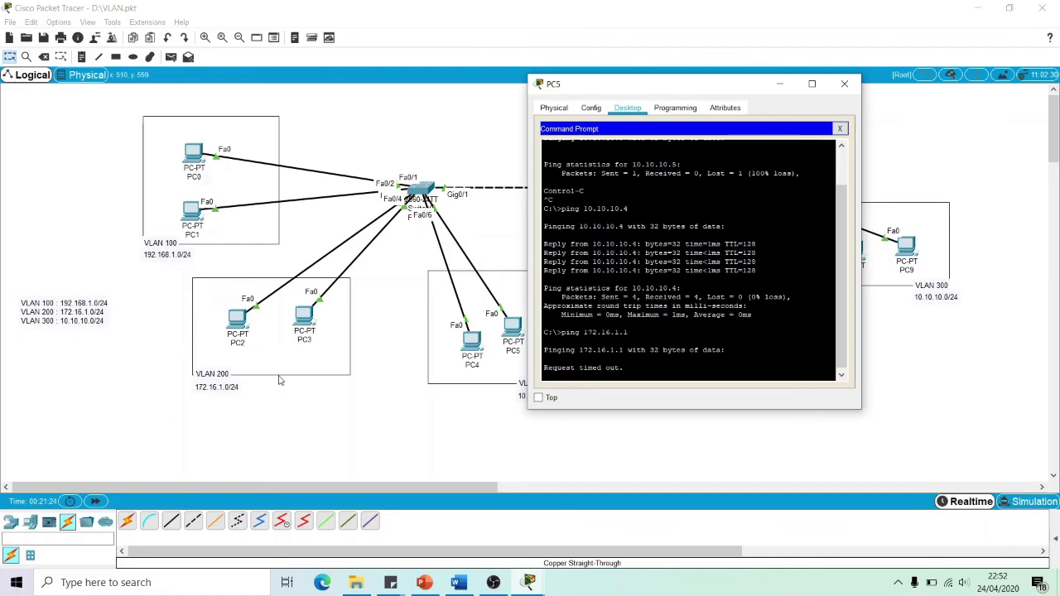
left_click_drag(660, 85, 535, 79)
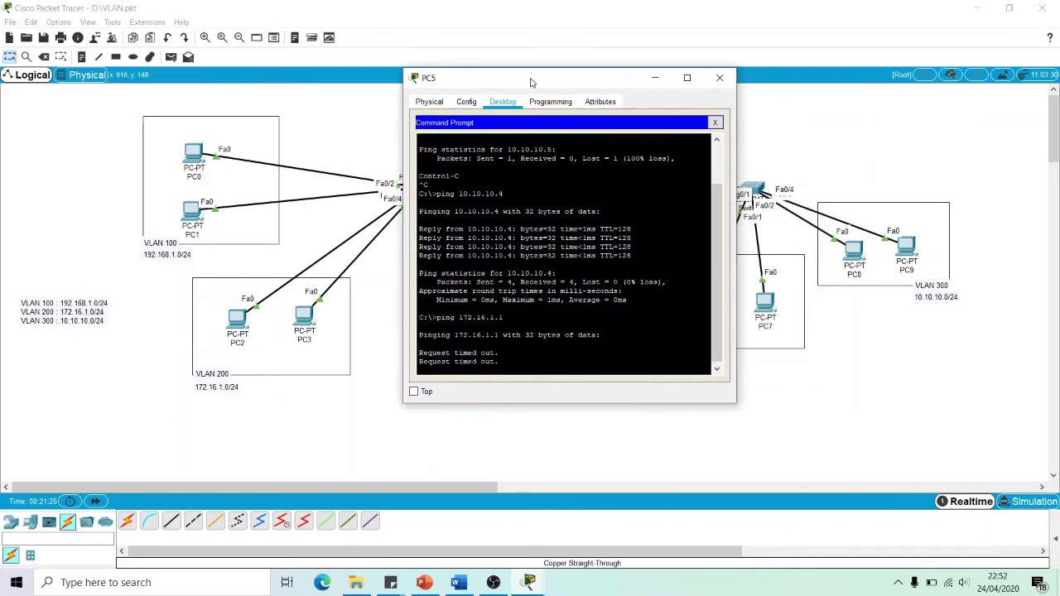
Close PC5 and show PowerPoint's final slide 16, 'ANY QUESTION ?'
left_click(720, 78)
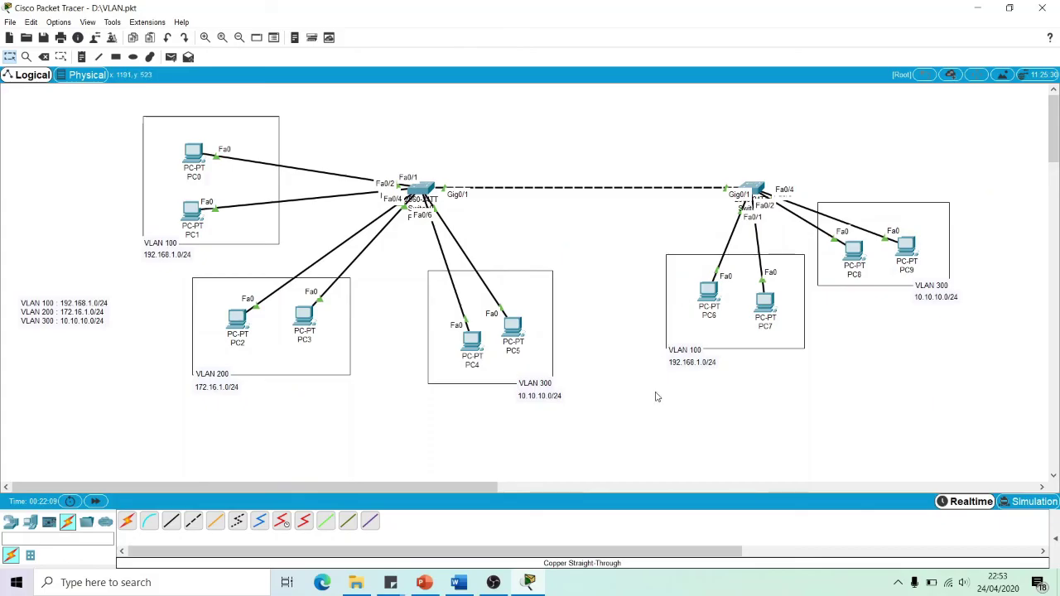
left_click(424, 582)
left_click(100, 509)
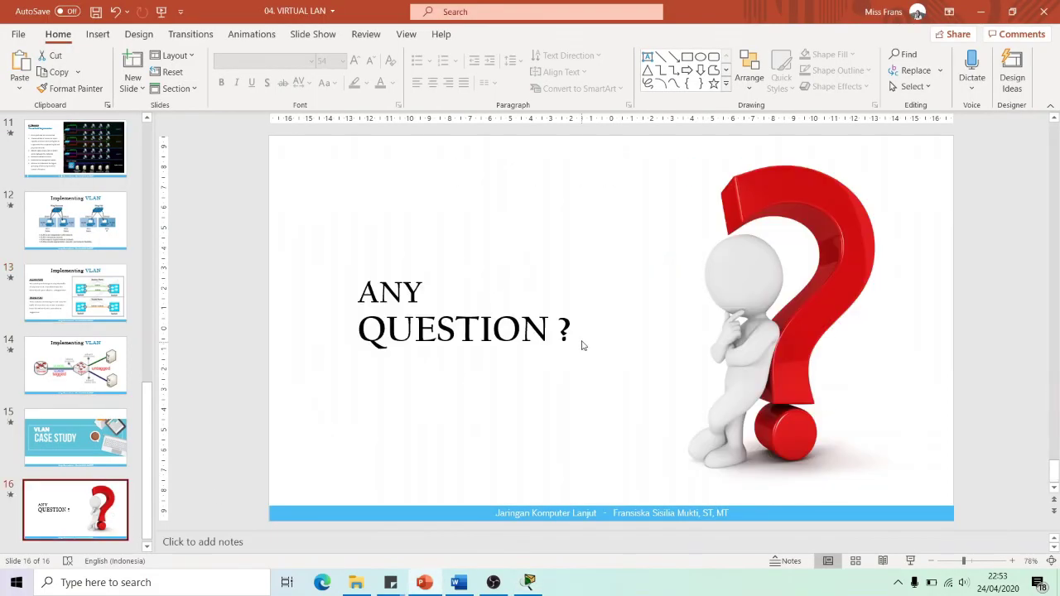